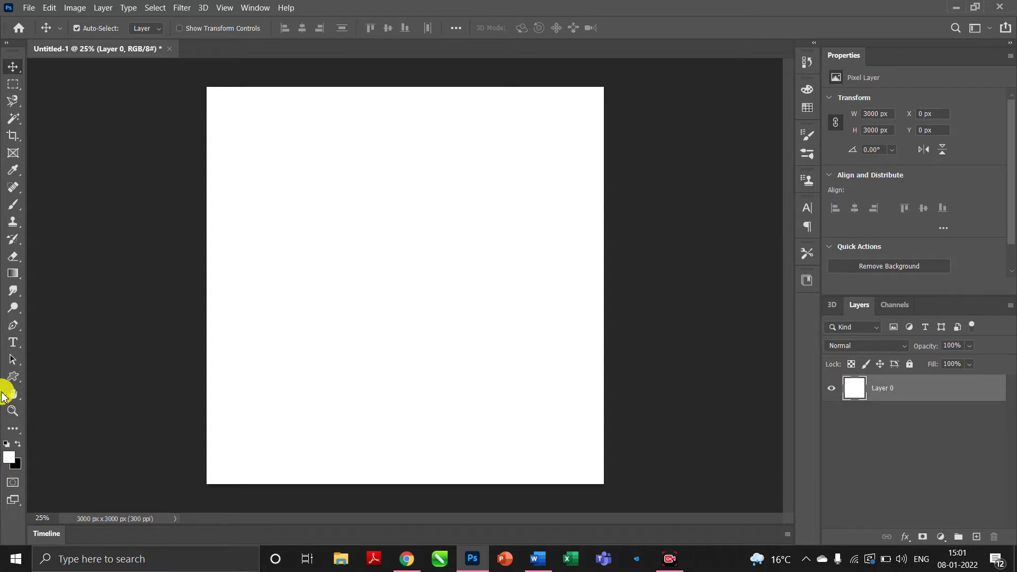
Choose the birch leaf from the Leaves group of 2019 Shapes as the custom shape for drawing.
click(12, 378)
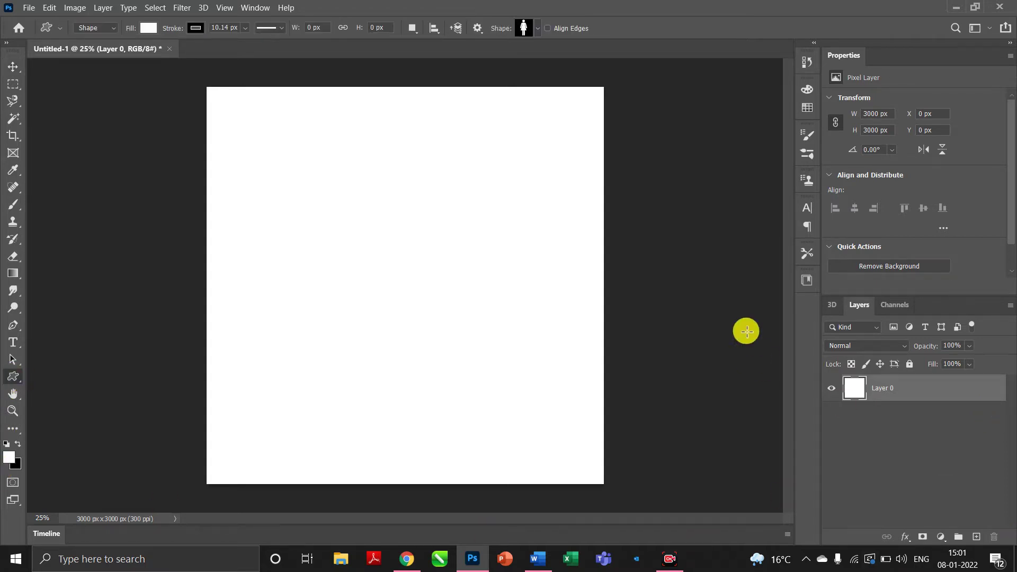
click(537, 35)
scroll(509, 142, up, 10)
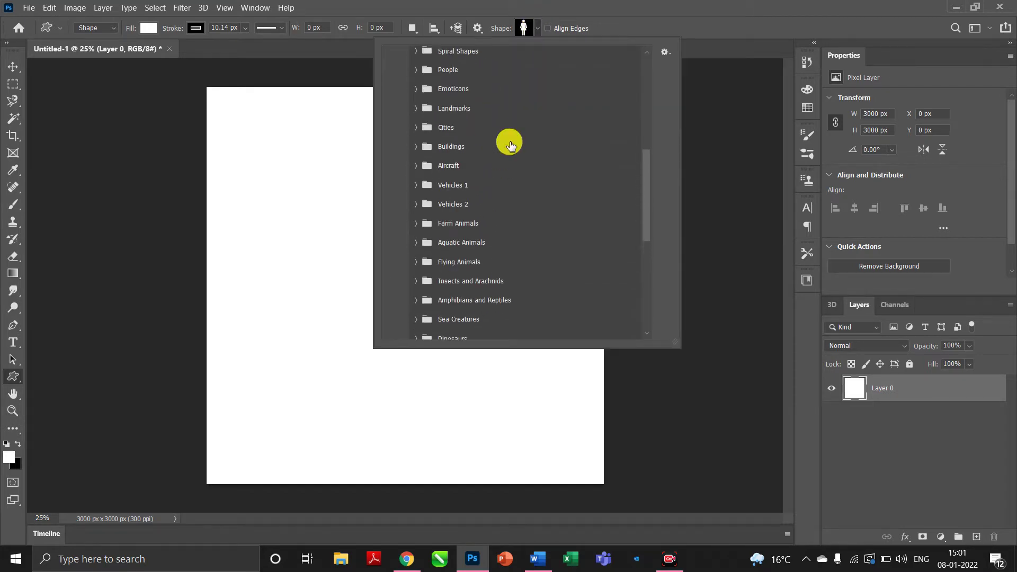
scroll(510, 142, up, 3)
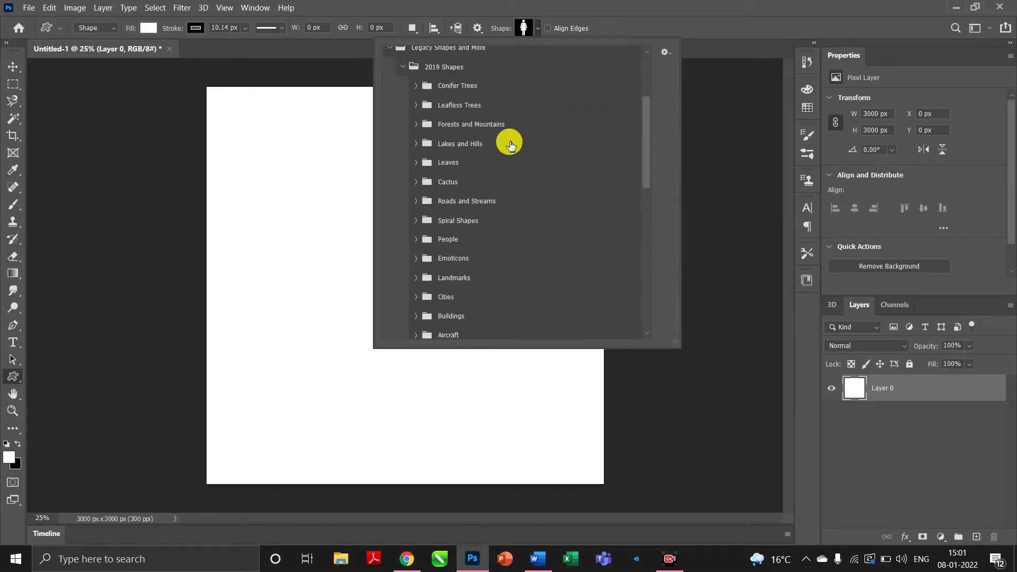
click(416, 162)
click(476, 184)
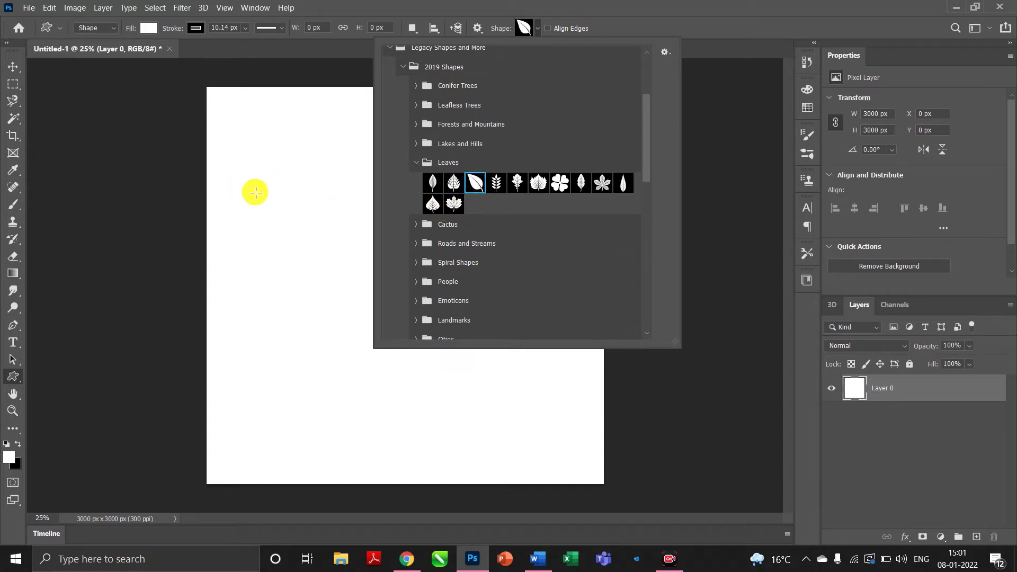
click(433, 204)
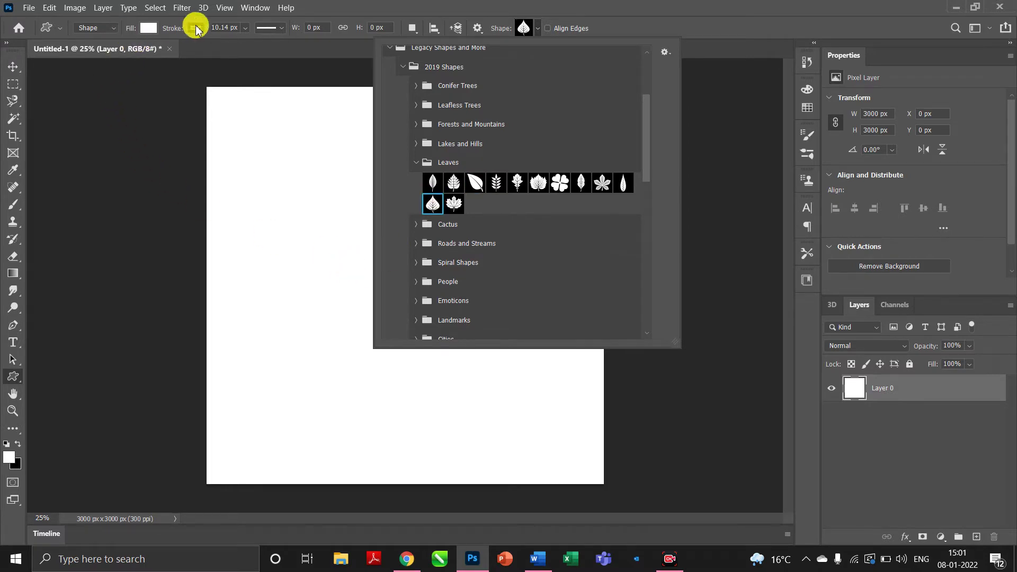
Set the custom shape's fill to dark green and turn its stroke off.
click(148, 28)
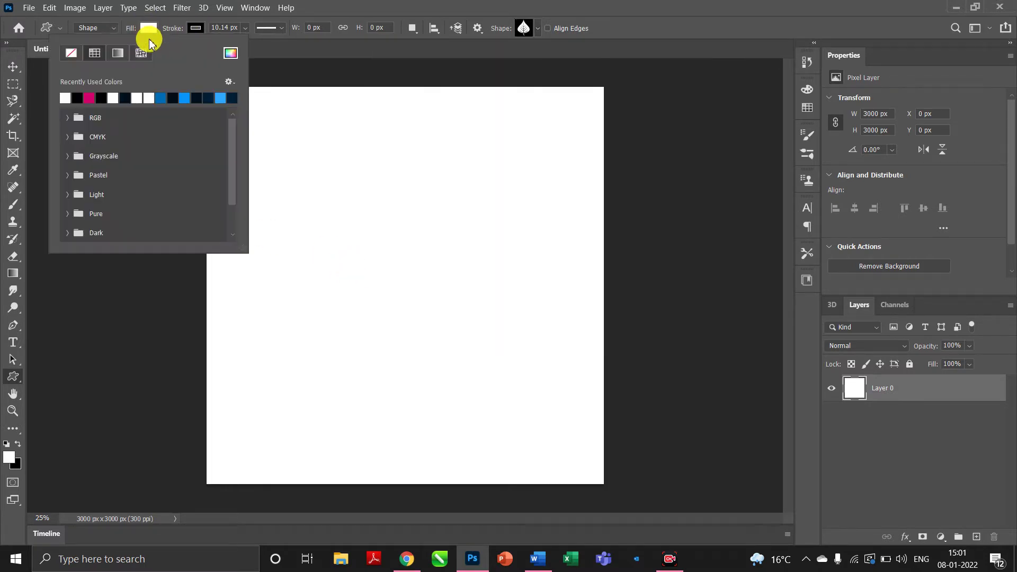
click(231, 53)
click(834, 301)
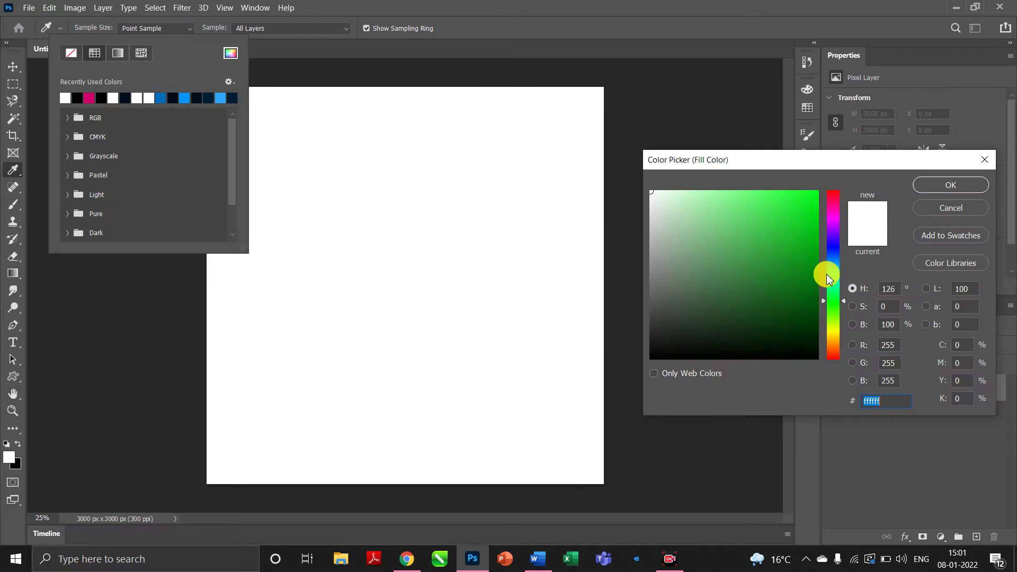
click(812, 289)
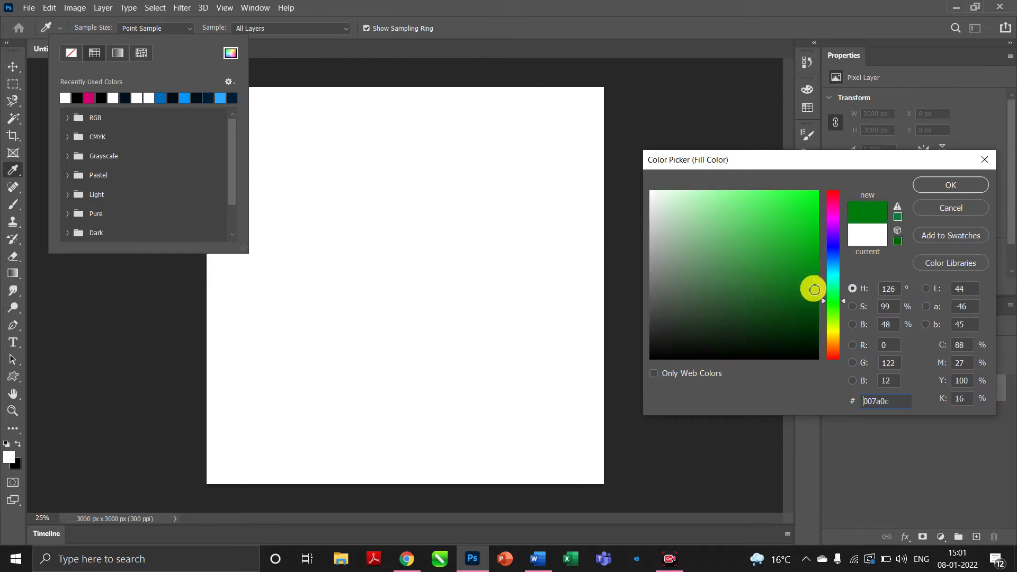
click(959, 185)
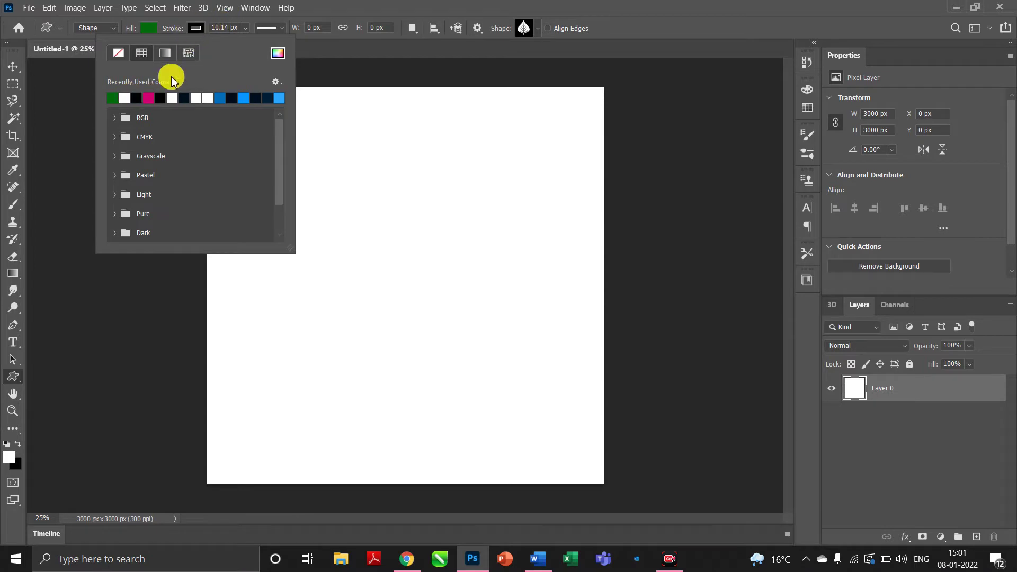
click(123, 52)
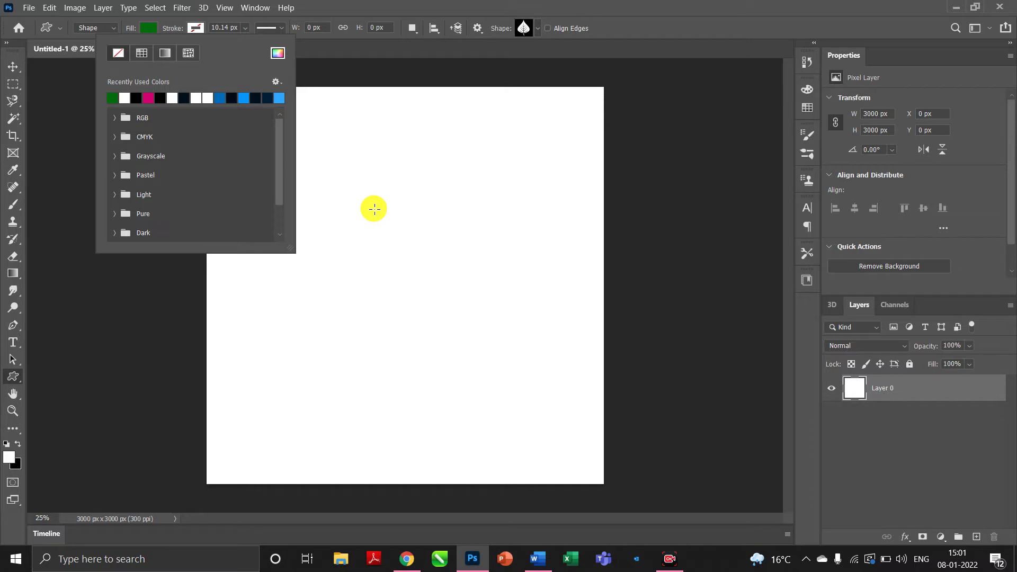
Draw a birch leaf about 645 px wide and 816 px high and move it to the canvas centre.
drag(374, 209, 457, 381)
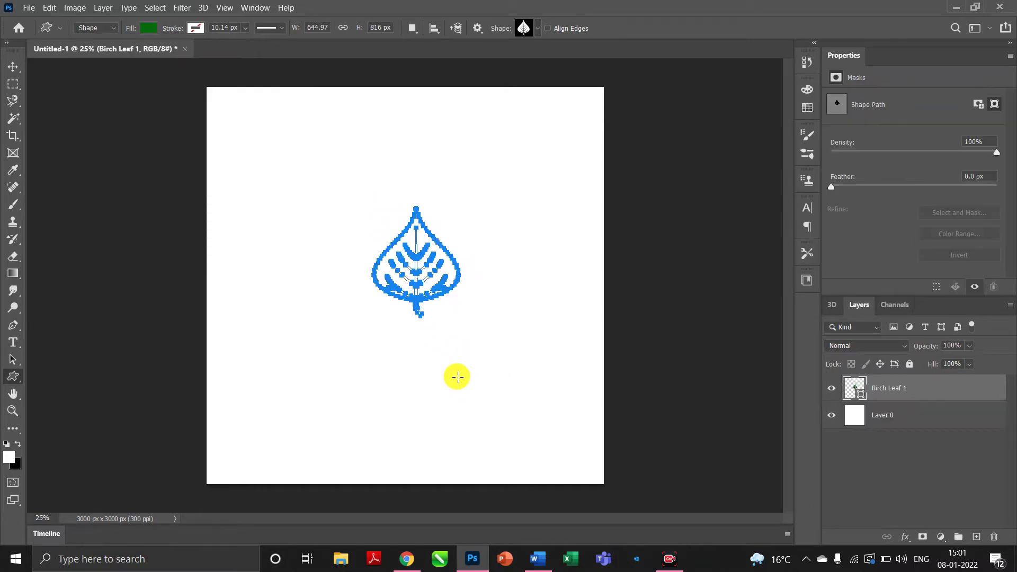
click(13, 67)
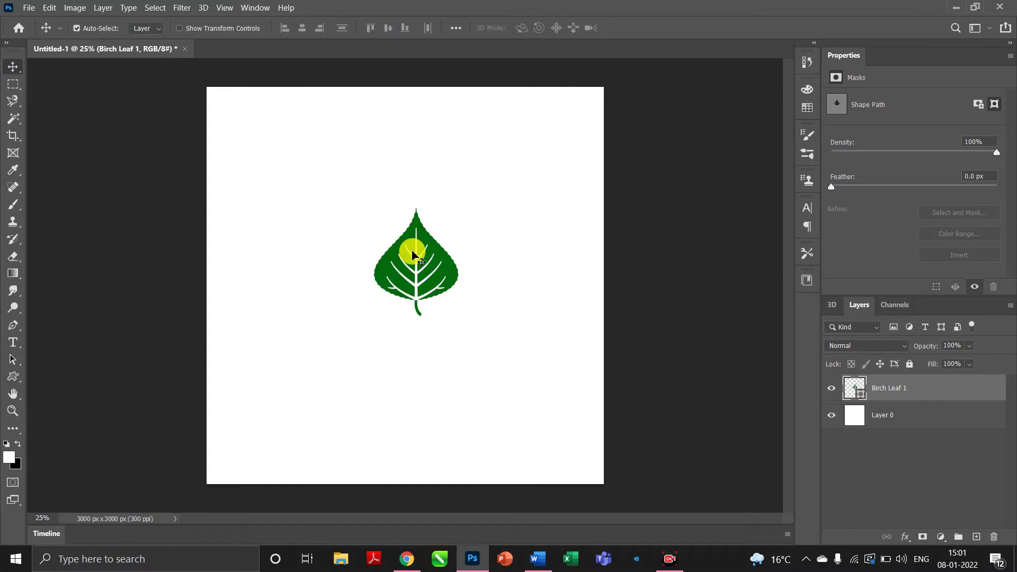
drag(437, 262, 429, 287)
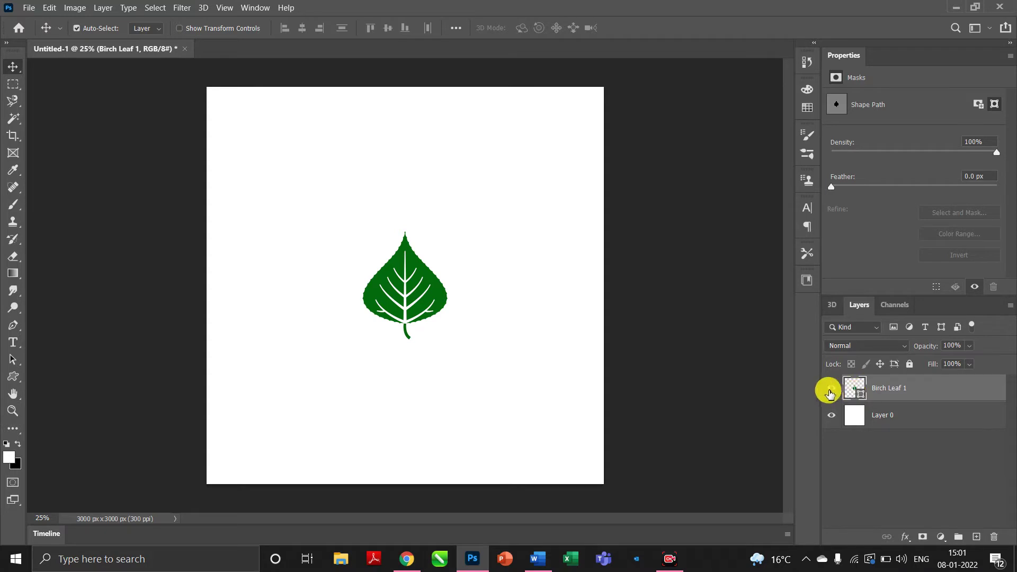
Hide the Birch Leaf 1 layer, select Layer 0 and show the rulers.
click(833, 392)
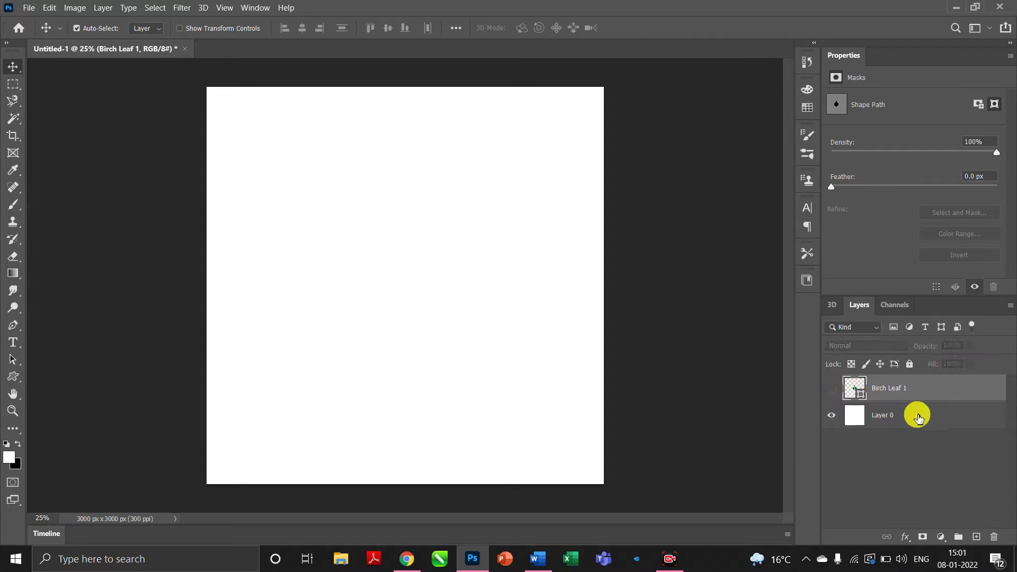
click(926, 412)
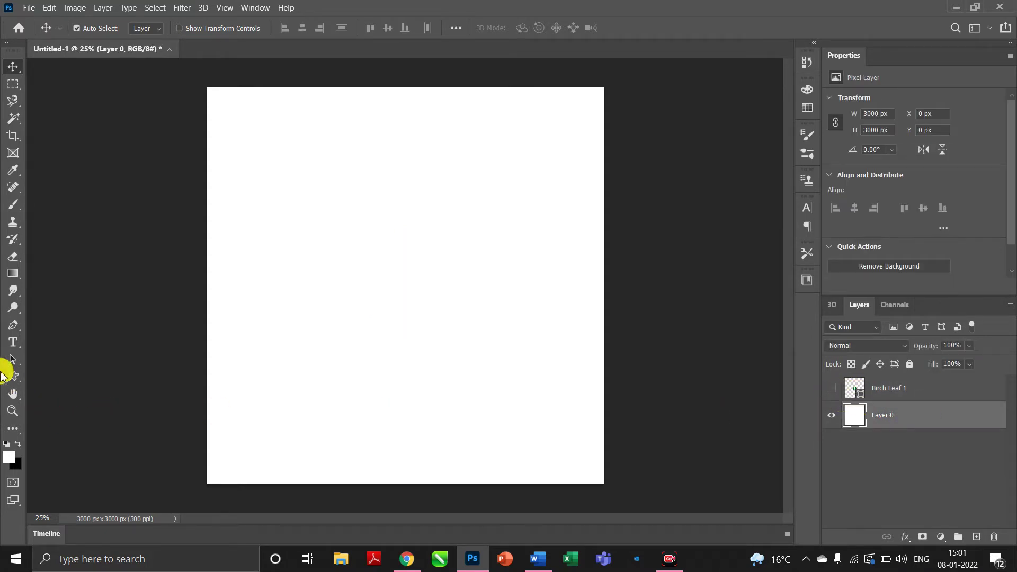
click(227, 7)
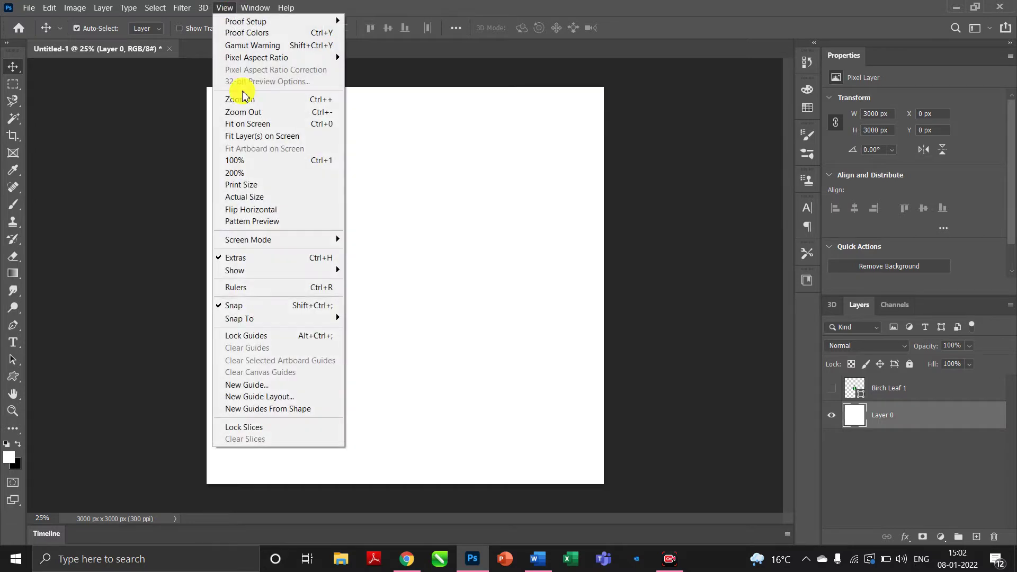
click(235, 287)
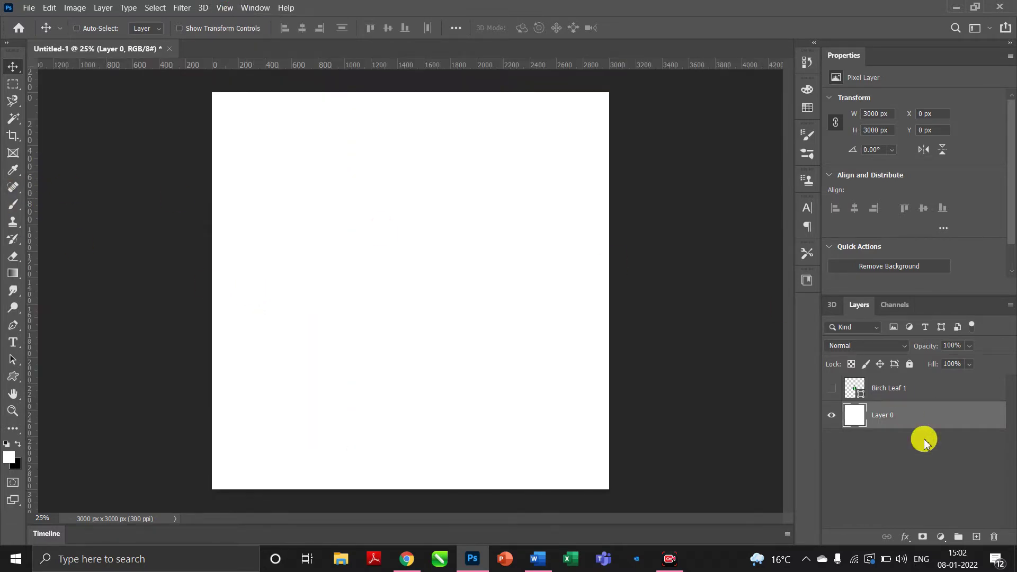
Place a vertical and a horizontal guide through the centre of Layer 0, using its transform box as reference.
key(ctrl+t)
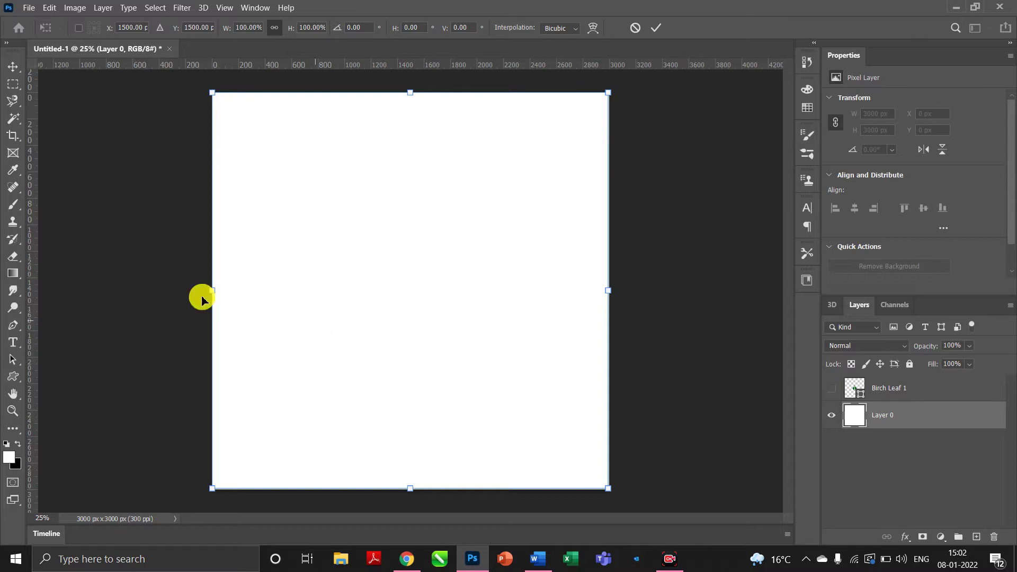
drag(29, 225, 410, 223)
drag(394, 69, 397, 290)
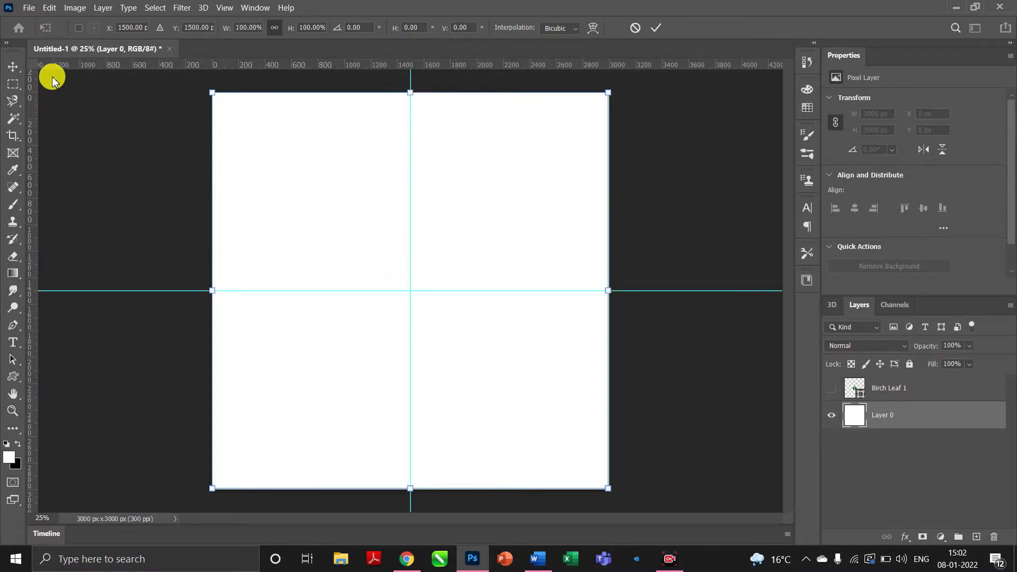
click(837, 391)
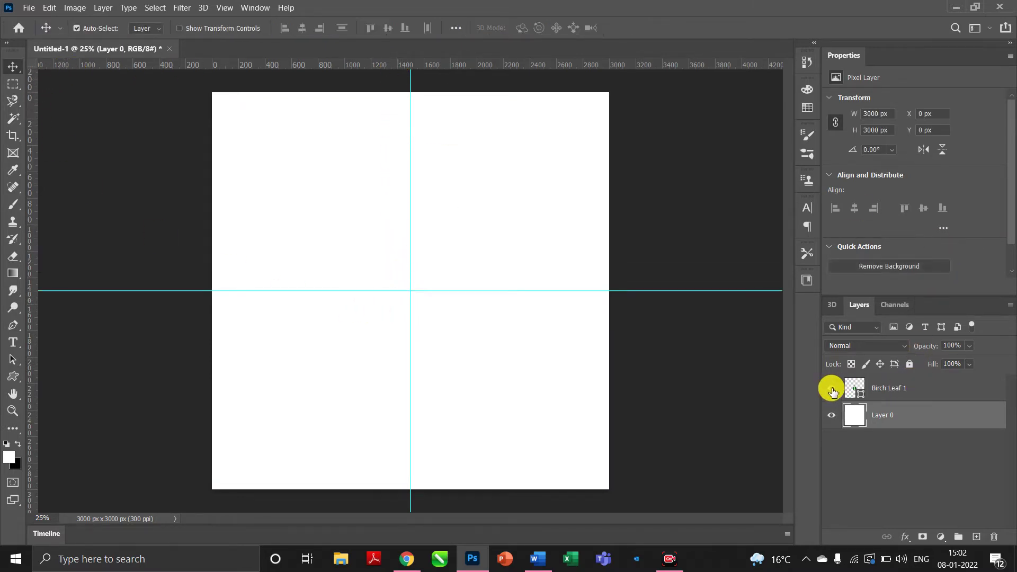
Show the Birch Leaf 1 layer again and centre the leaf on the crossing of the two guides.
click(836, 391)
click(905, 391)
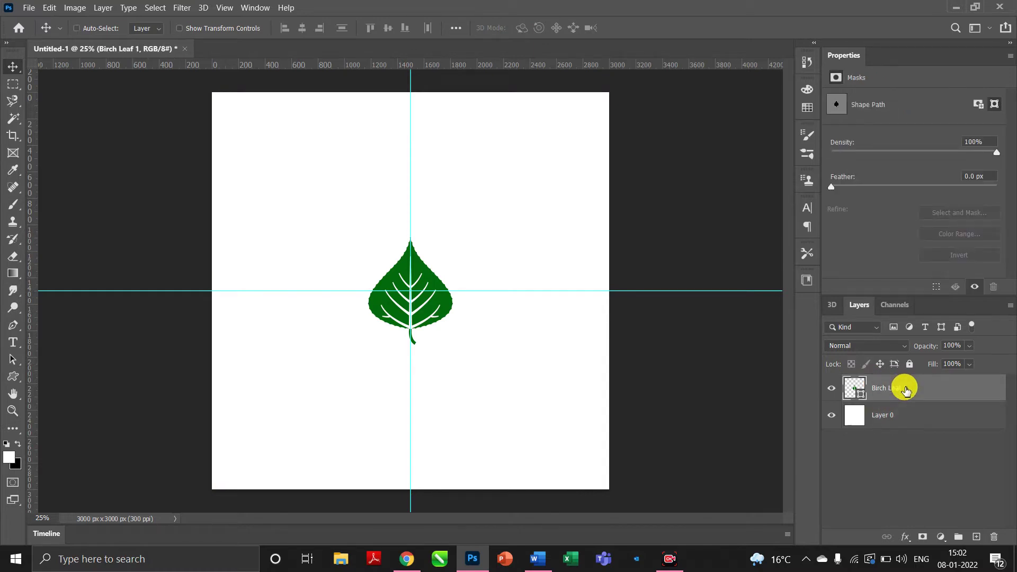
key(ctrl+t)
mouse_move(420, 298)
mouse_down()
mouse_move(425, 313)
mouse_move(403, 303)
mouse_move(424, 306)
mouse_up()
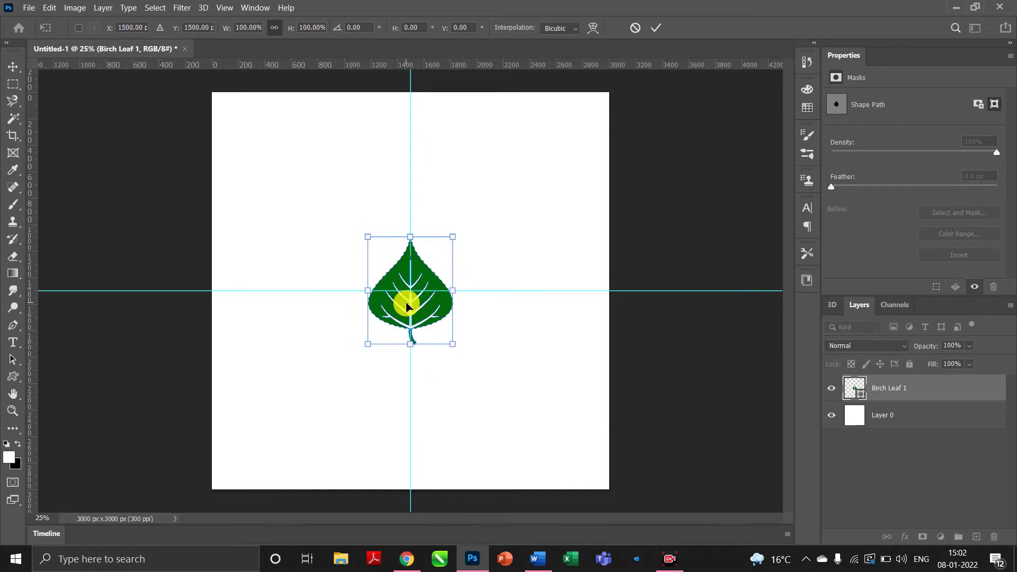
key(Return)
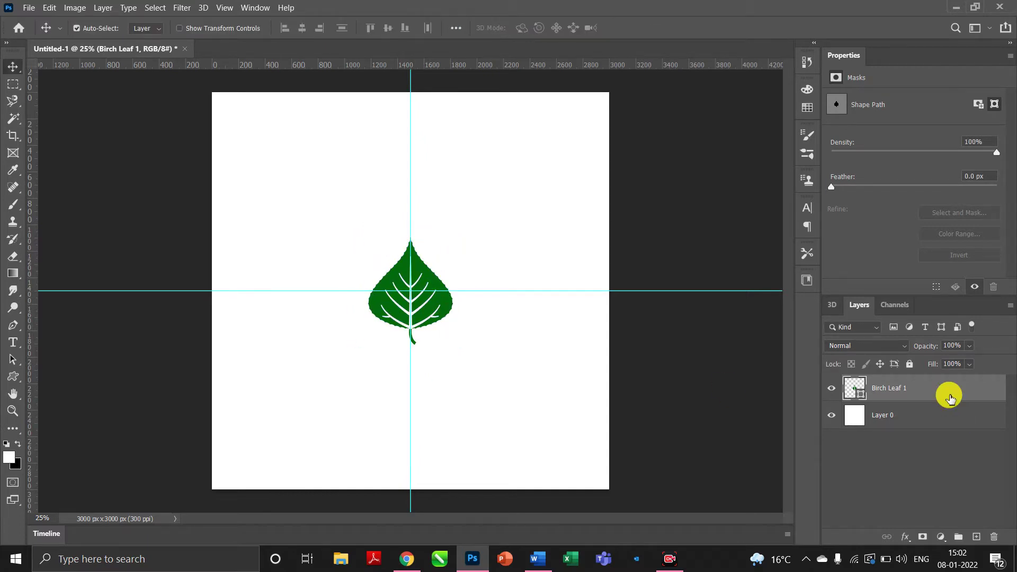
Remove both guides from the canvas and hide the rulers.
drag(410, 86, 30, 110)
drag(64, 292, 175, 47)
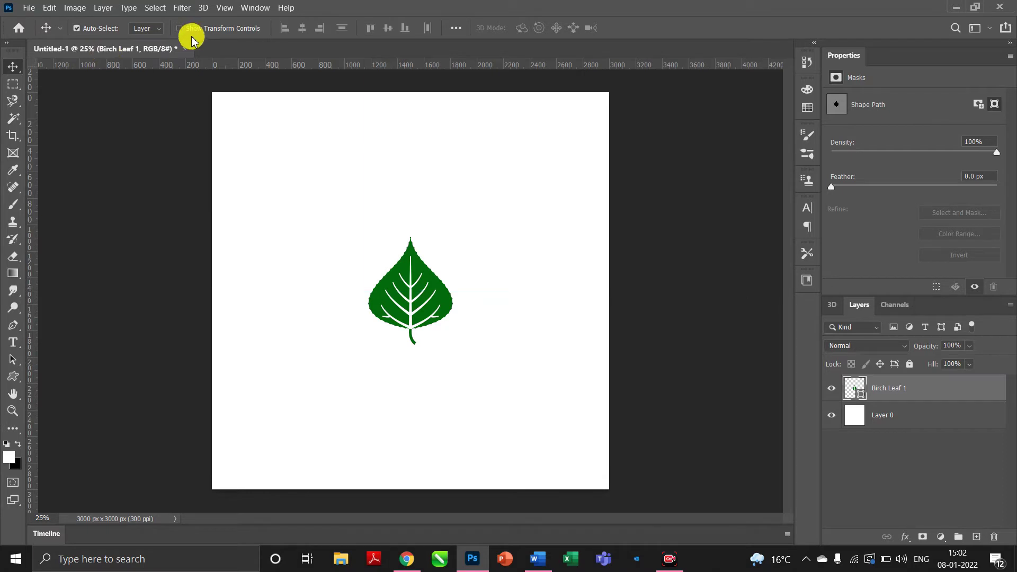
click(232, 9)
click(241, 287)
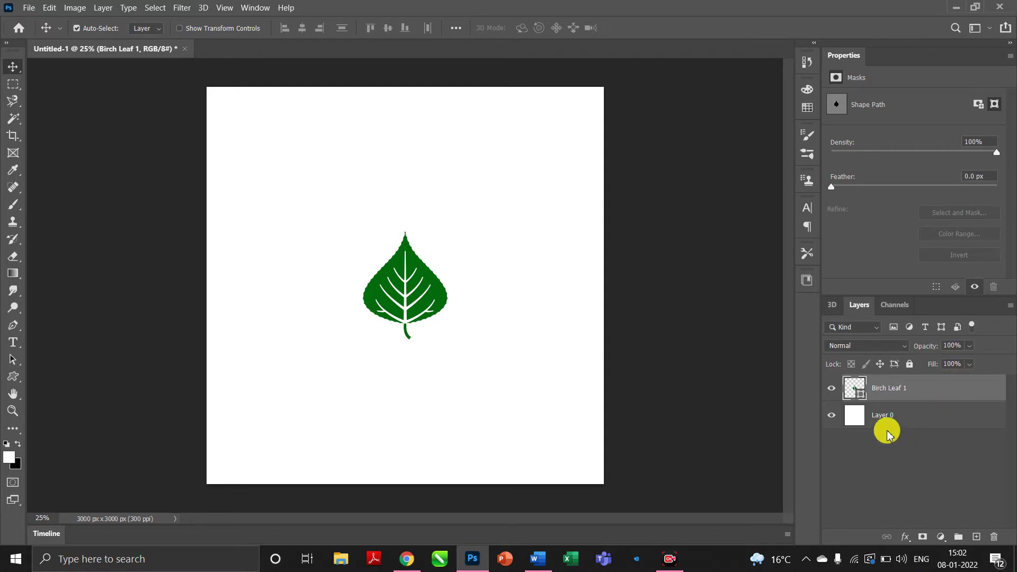
click(181, 8)
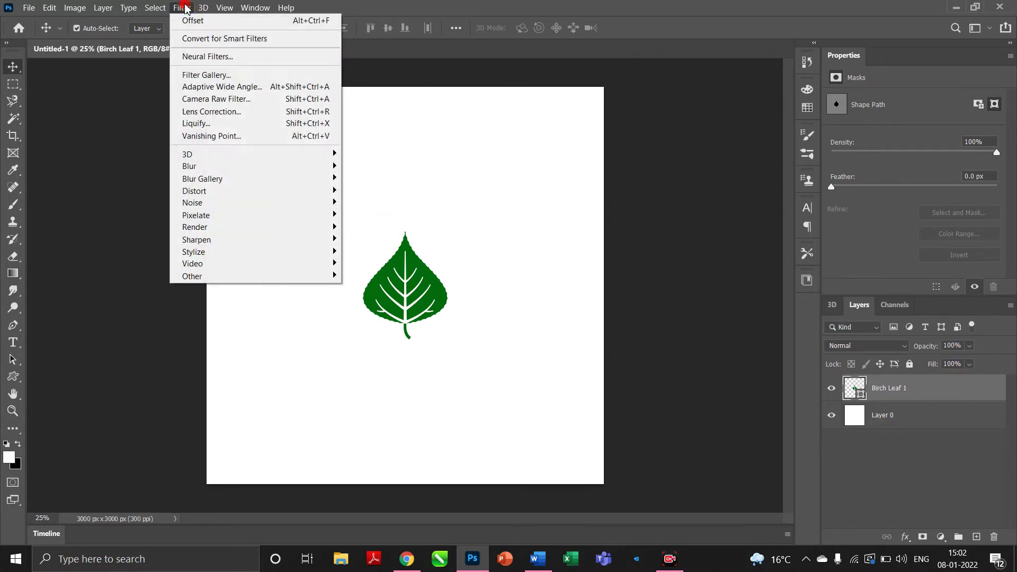
mouse_move(254, 277)
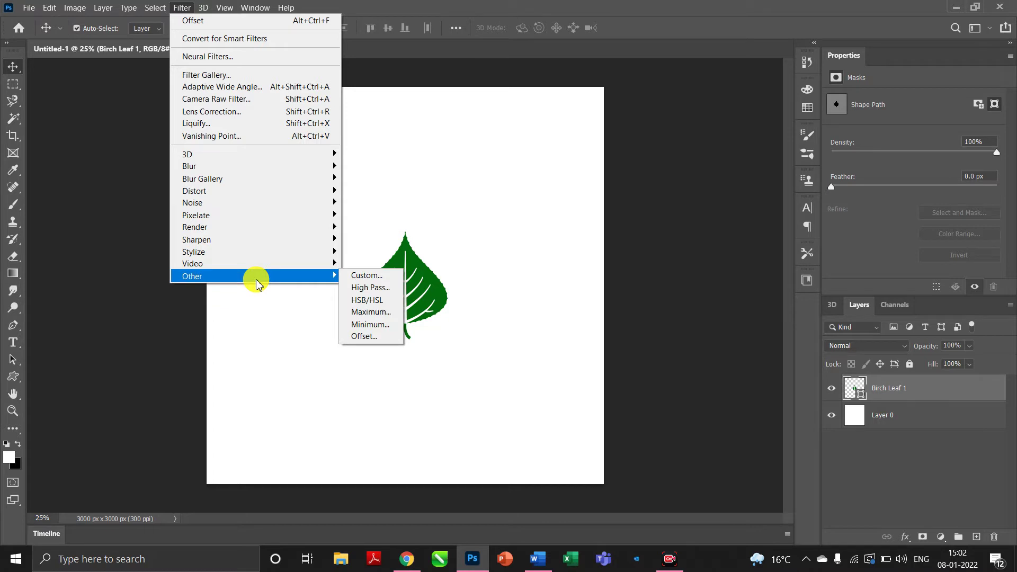
click(369, 325)
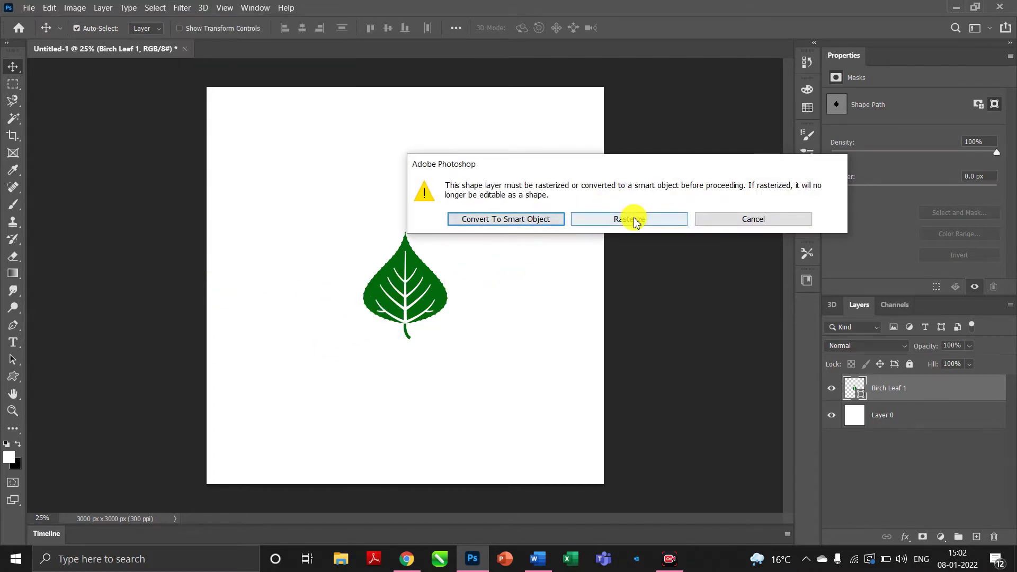
click(546, 221)
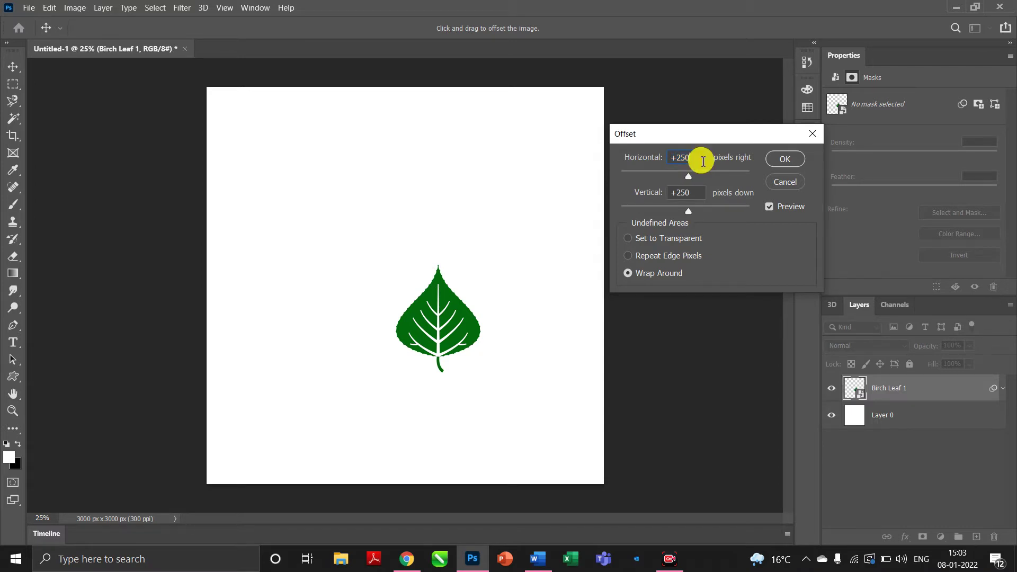
key(BackSpace)
key(BackSpace)
key(BackSpace)
text(1500)
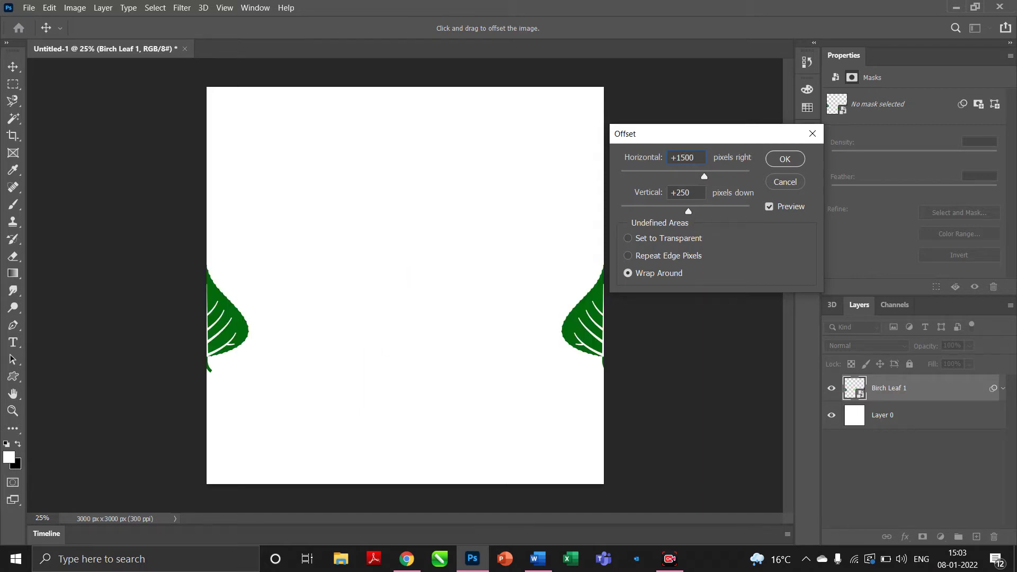
click(785, 182)
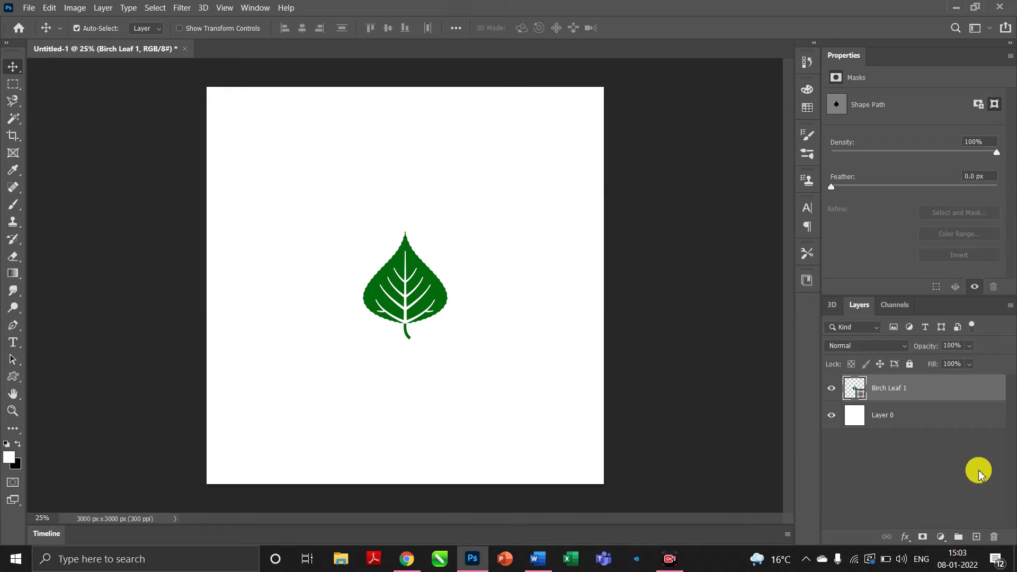
Duplicate the Birch Leaf 1 layer and start the Offset filter on the copy as a smart object.
drag(973, 394, 975, 538)
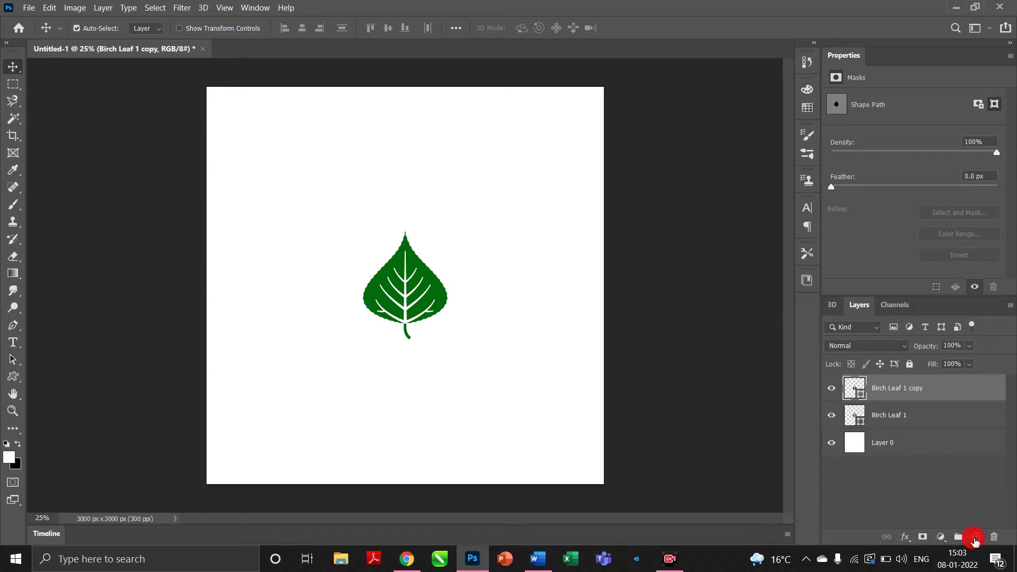
click(183, 8)
mouse_move(279, 273)
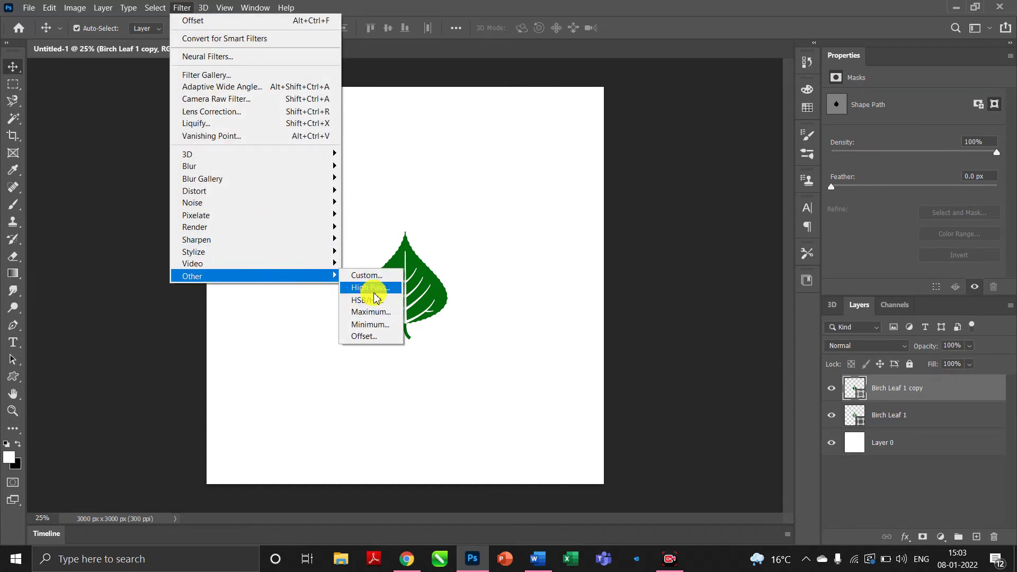
click(379, 339)
click(524, 218)
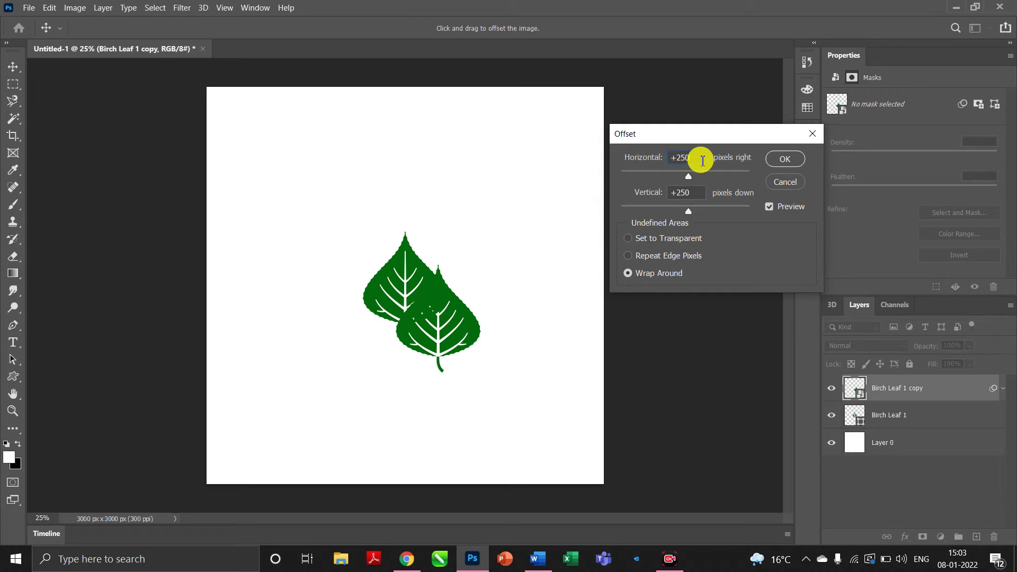
Offset the leaf copy by +1500 px horizontally and +1500 px vertically so it wraps into the canvas corners.
key(BackSpace)
text(15)
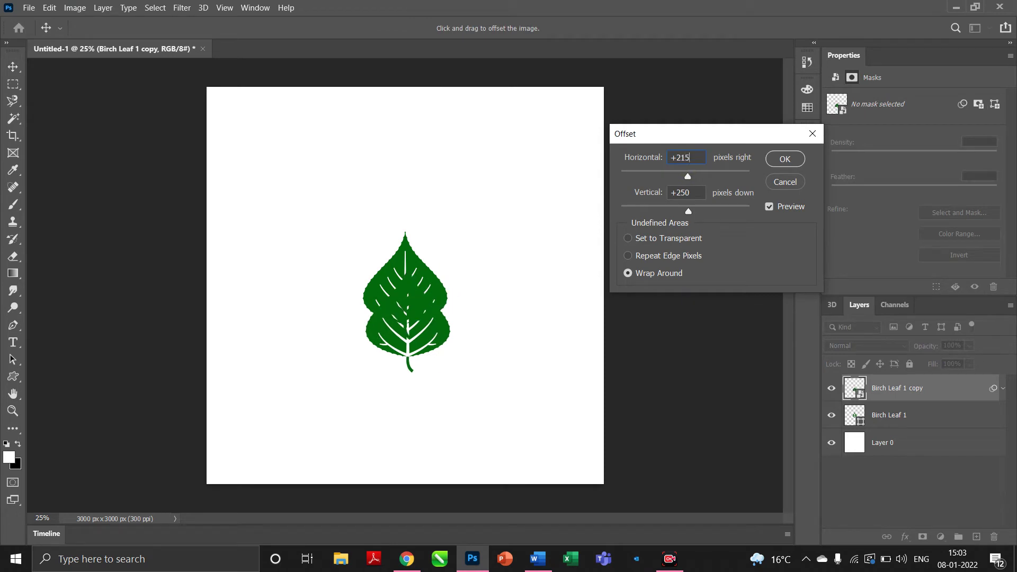
text(0)
key(BackSpace)
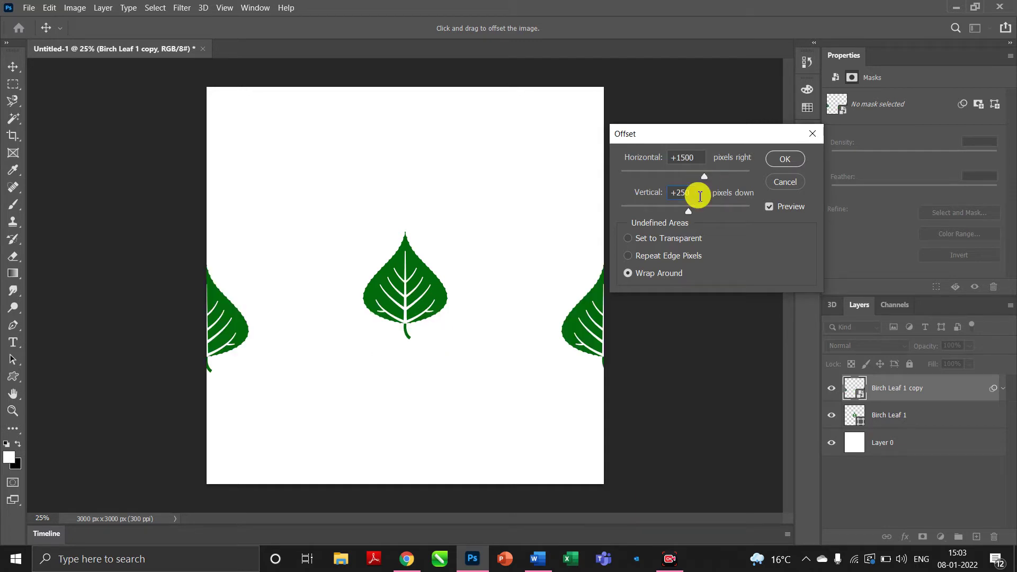
key(BackSpace)
text(1500)
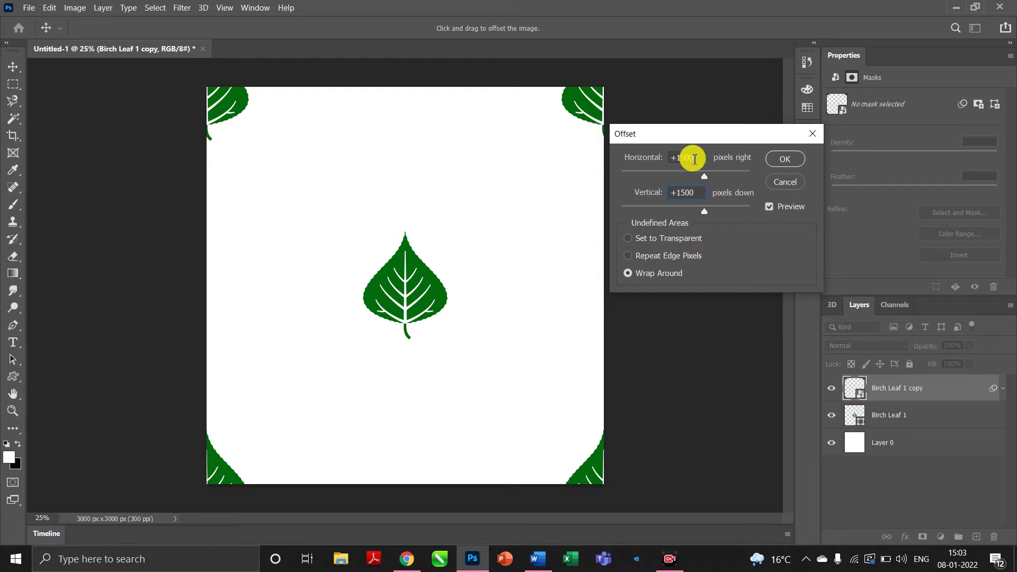
click(779, 169)
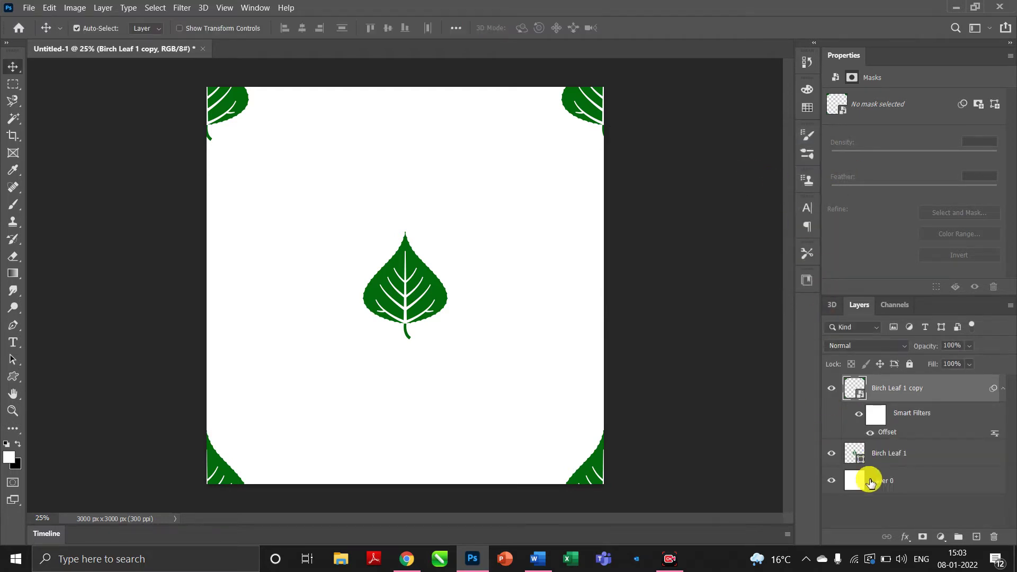
Hide Layer 0, select the Birch Leaf 1 copy layer and define the artwork as a pattern named leaf.
click(902, 480)
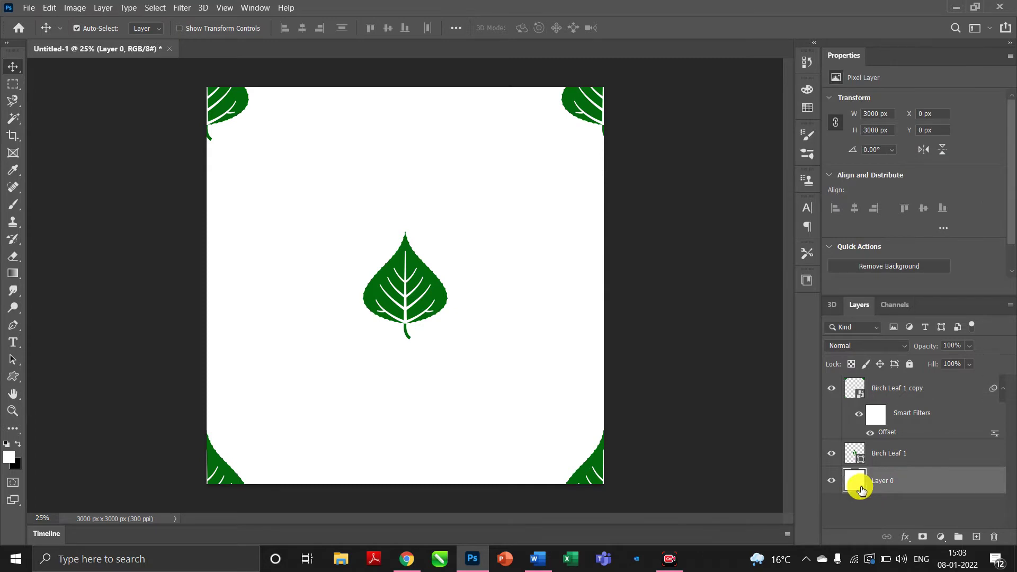
click(831, 481)
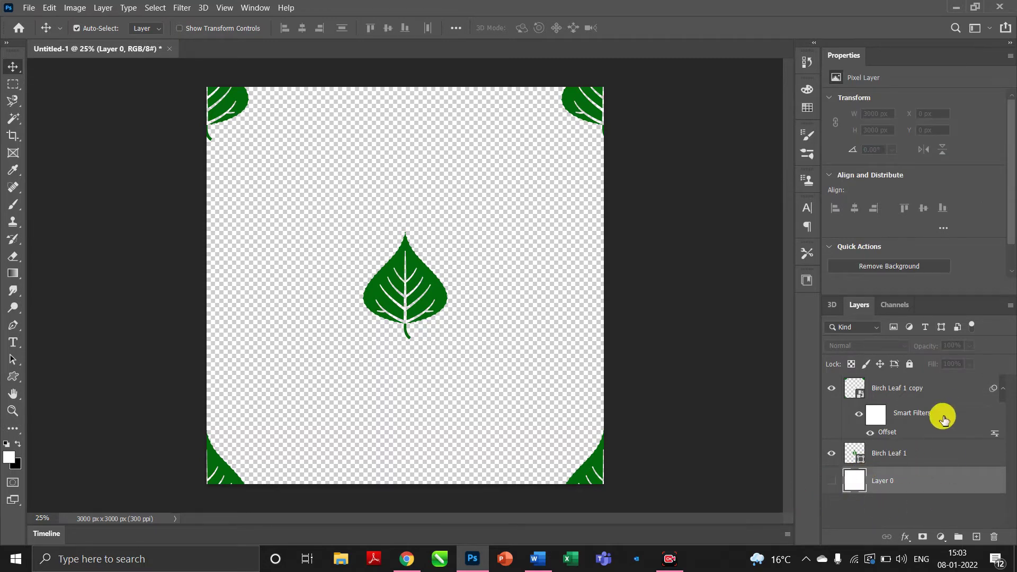
click(963, 395)
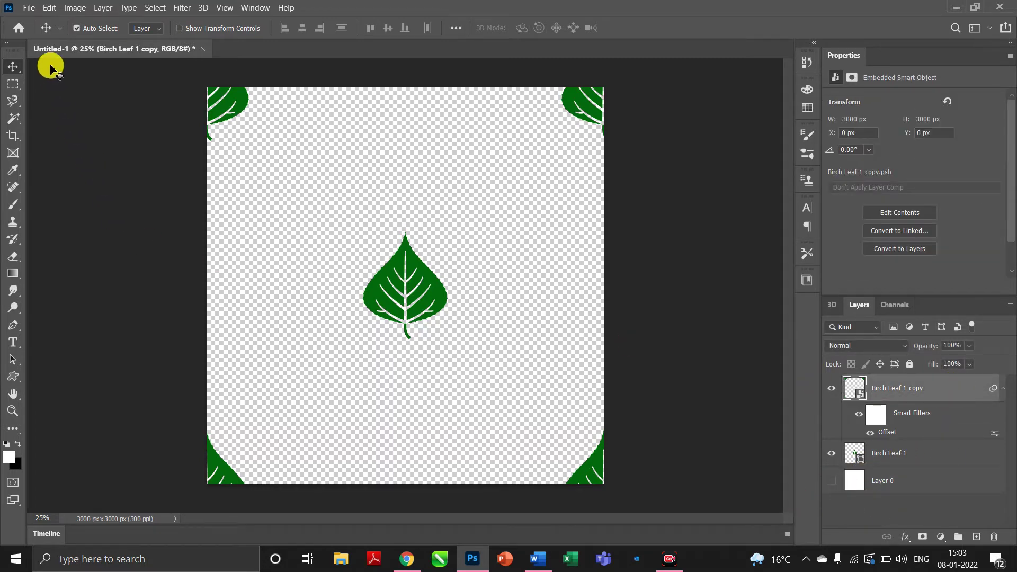
click(47, 9)
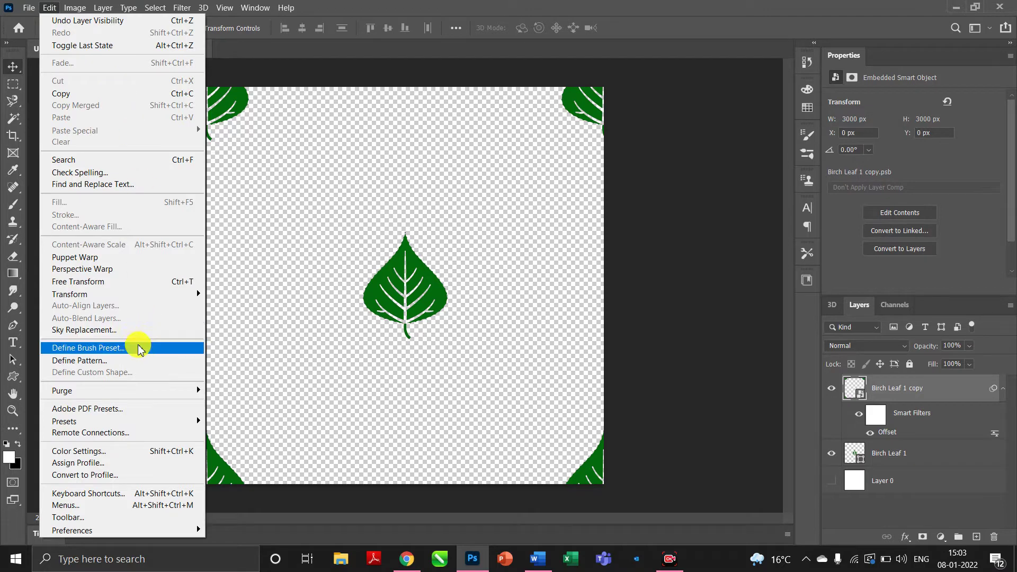
click(101, 362)
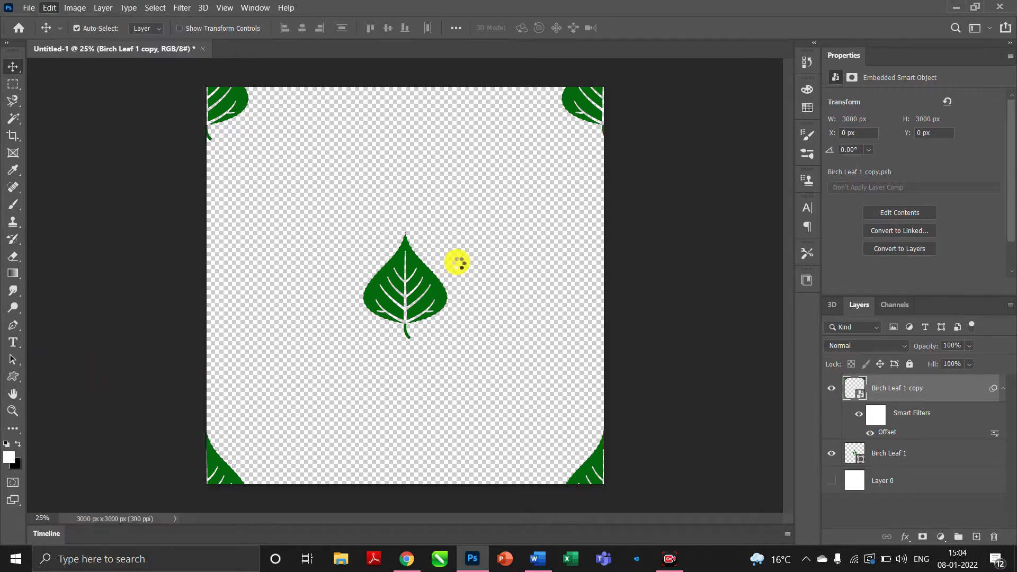
key(BackSpace)
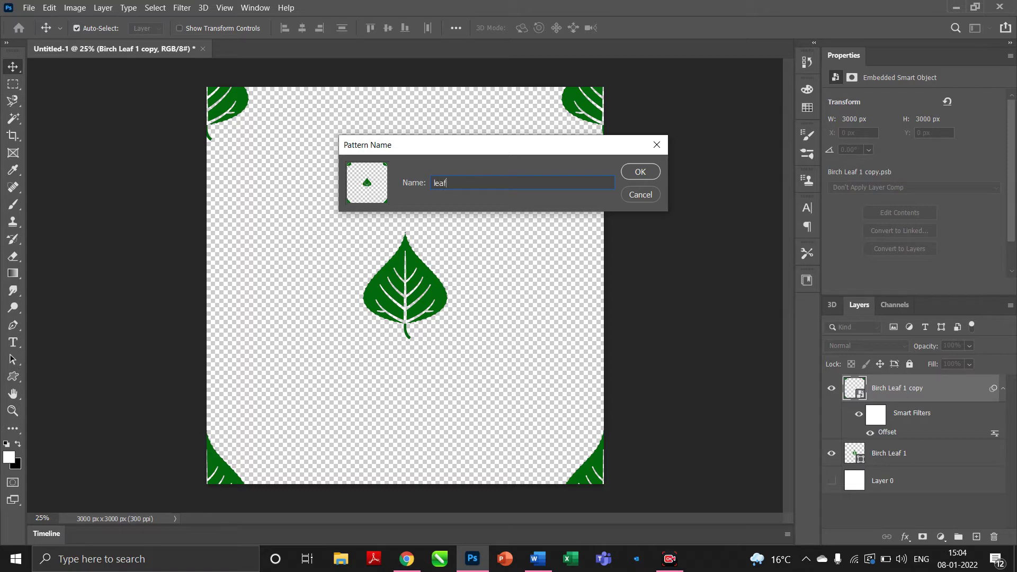
click(639, 175)
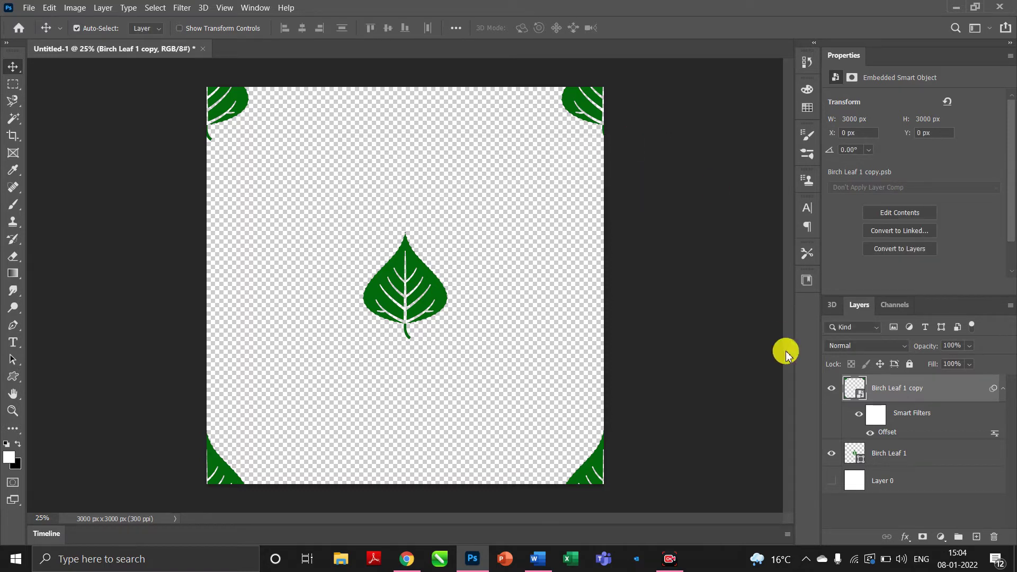
Hide both Birch Leaf layers, then show Layer 0 and select it.
click(832, 453)
click(832, 389)
click(832, 480)
click(948, 483)
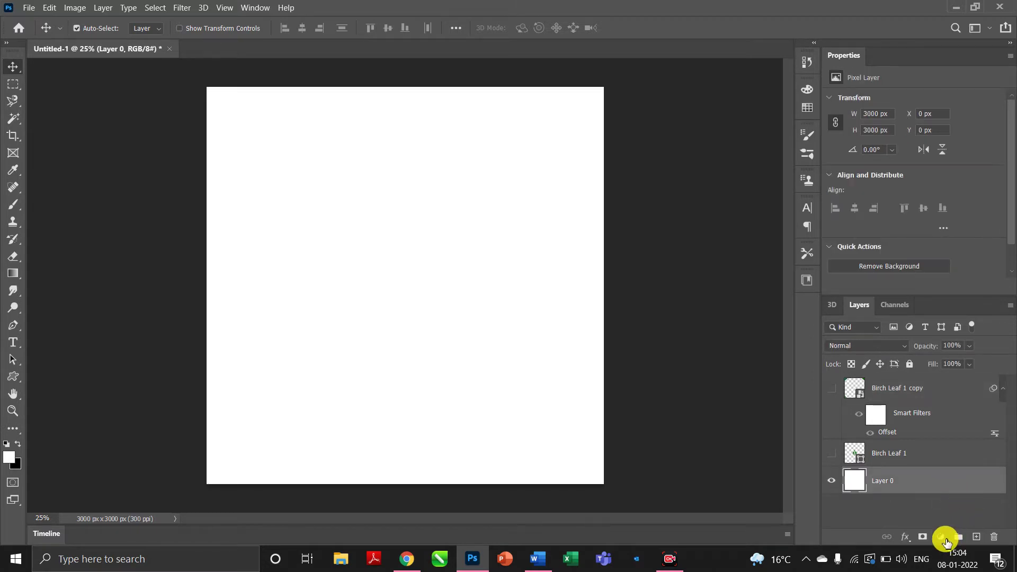
Add a pattern fill layer above Layer 0 and choose the new leaf pattern for it.
click(942, 538)
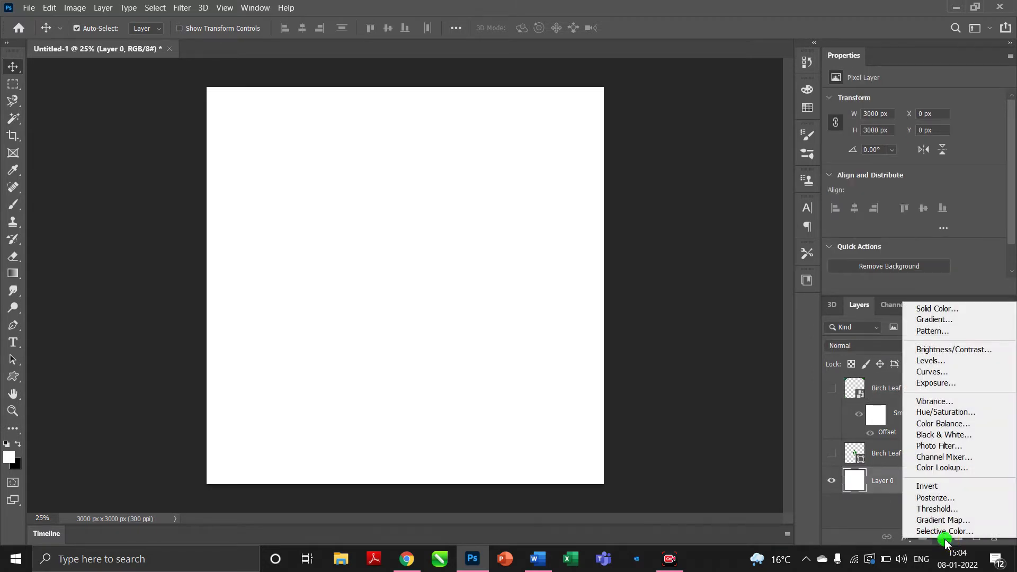
click(922, 331)
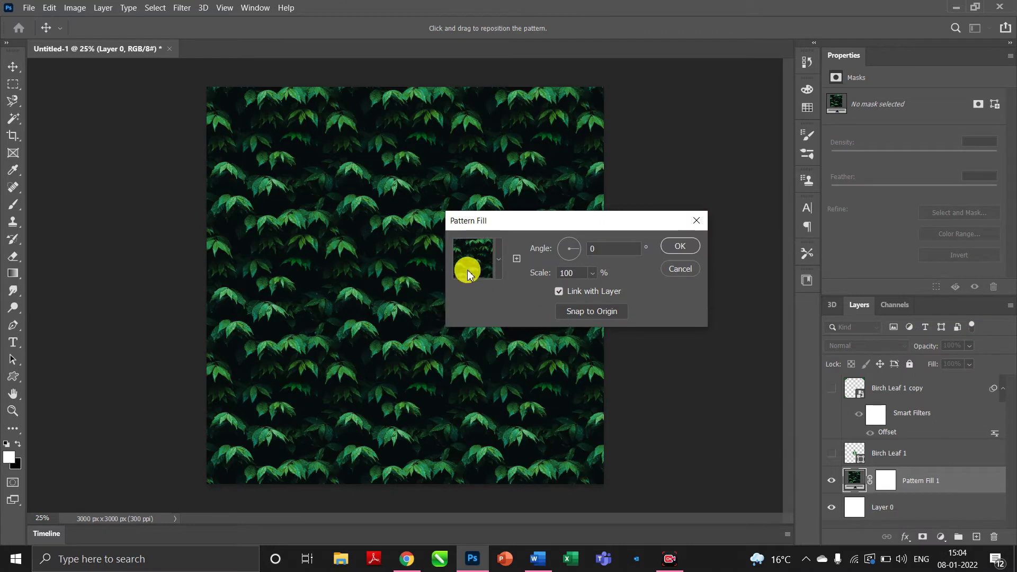
click(498, 258)
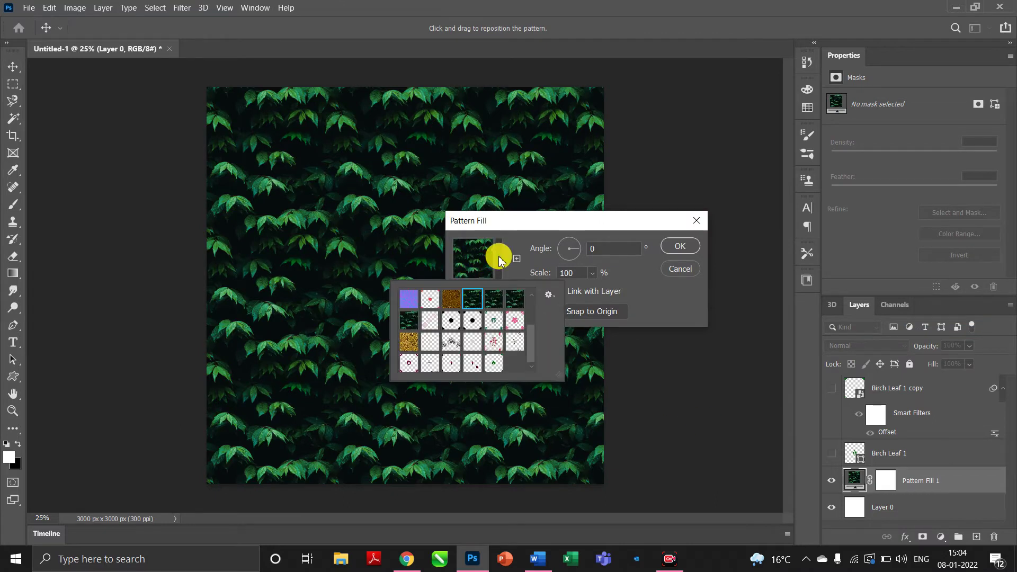
click(498, 363)
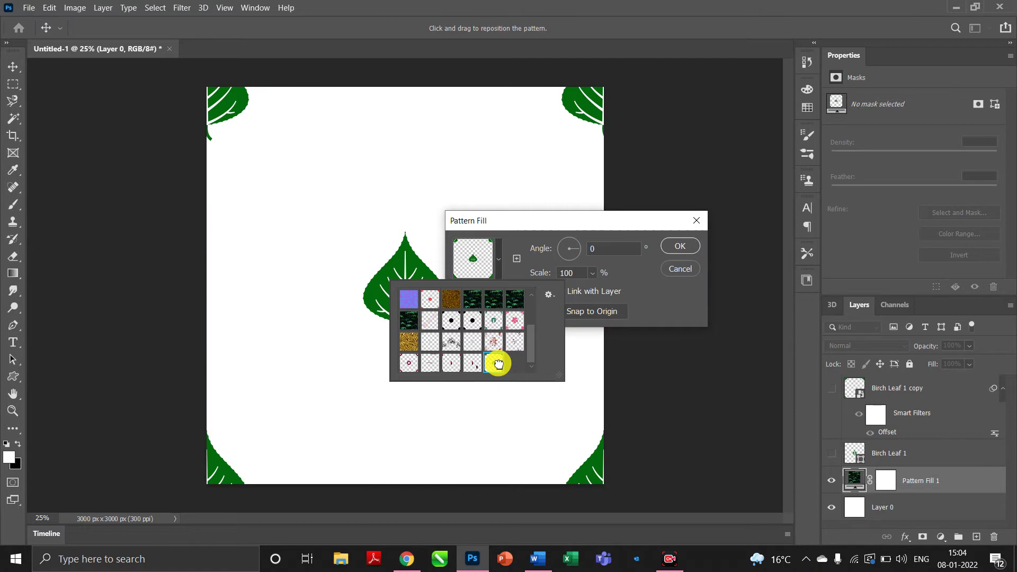
Set the pattern fill's scale to 12% and shift the pattern so whole leaves sit along the canvas edges.
click(592, 273)
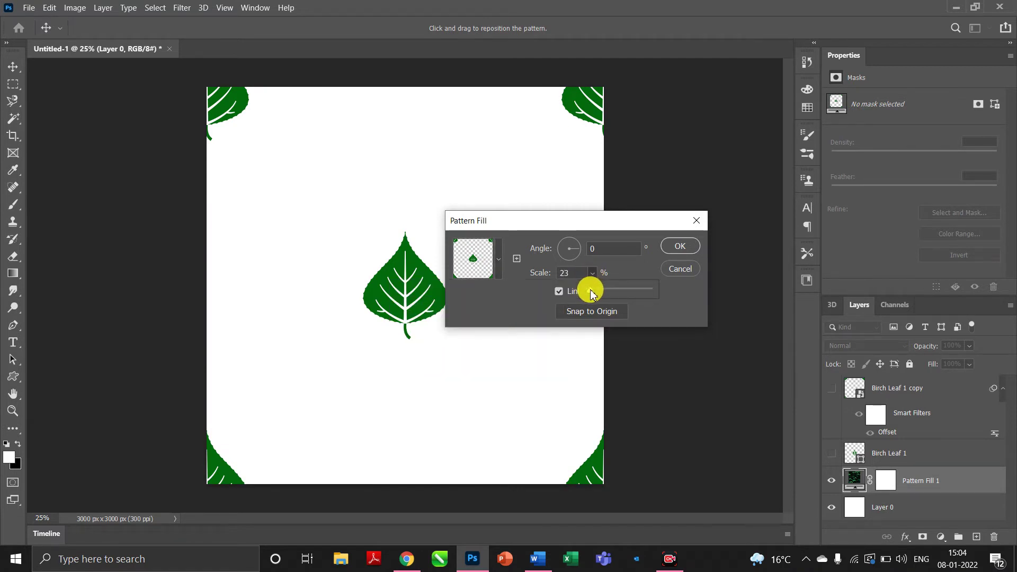
drag(591, 293, 590, 290)
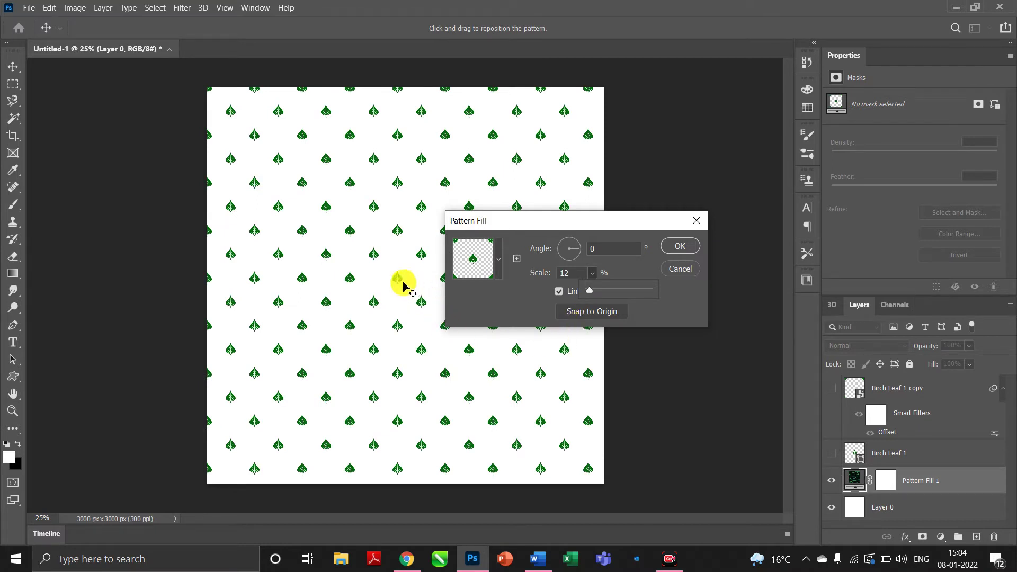
drag(398, 283, 408, 291)
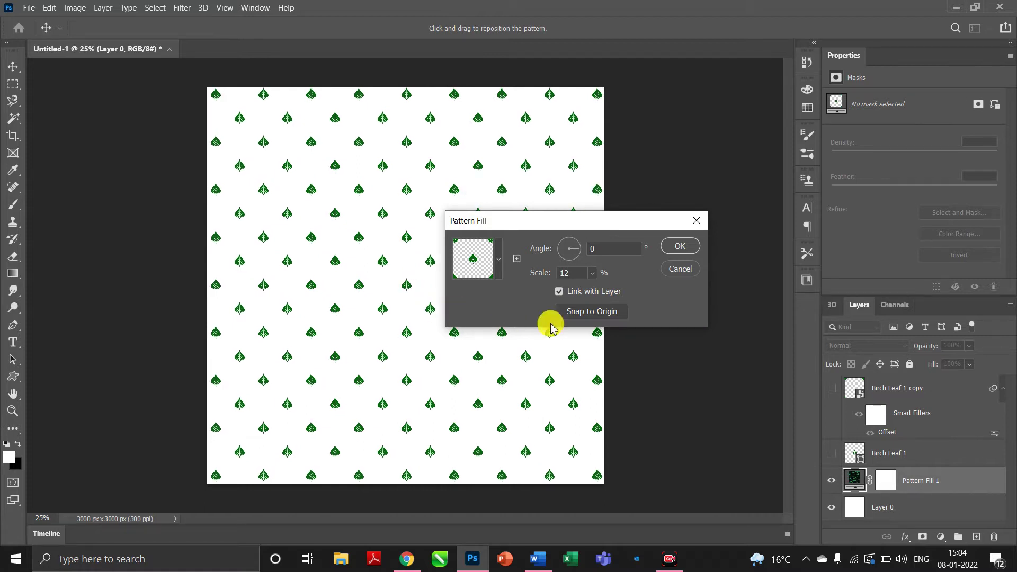
click(682, 246)
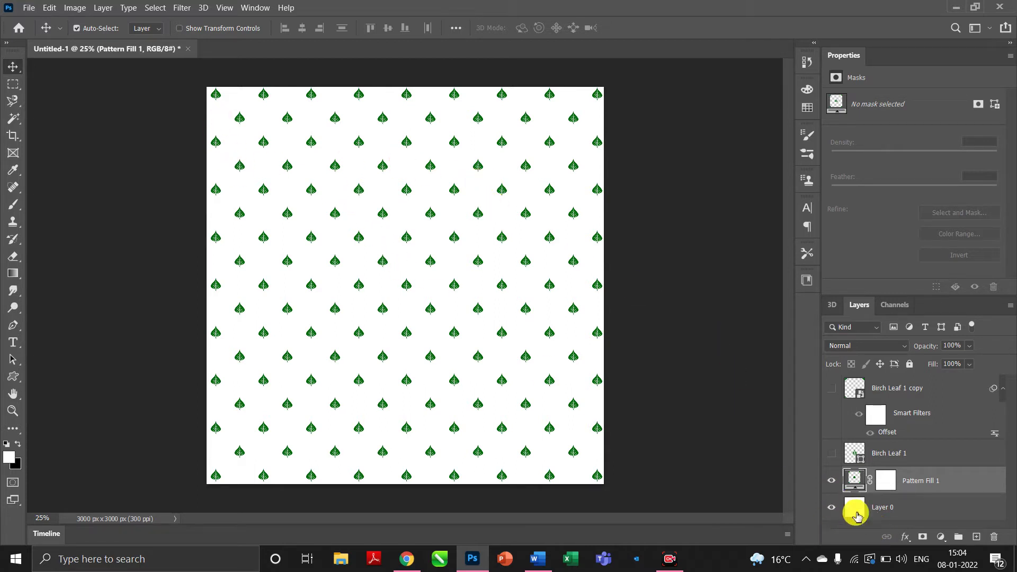
mouse_move(670, 559)
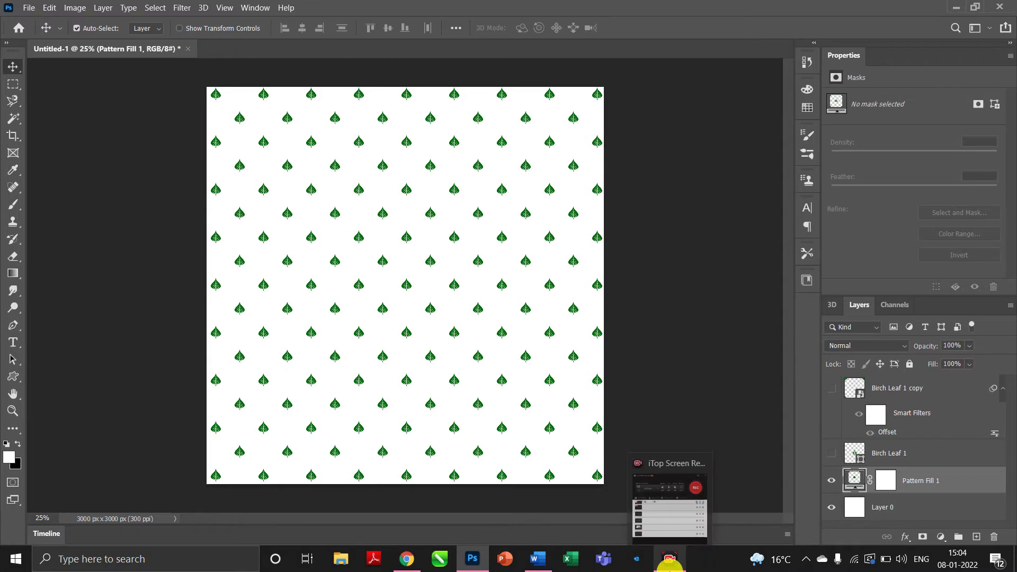
mouse_move(694, 530)
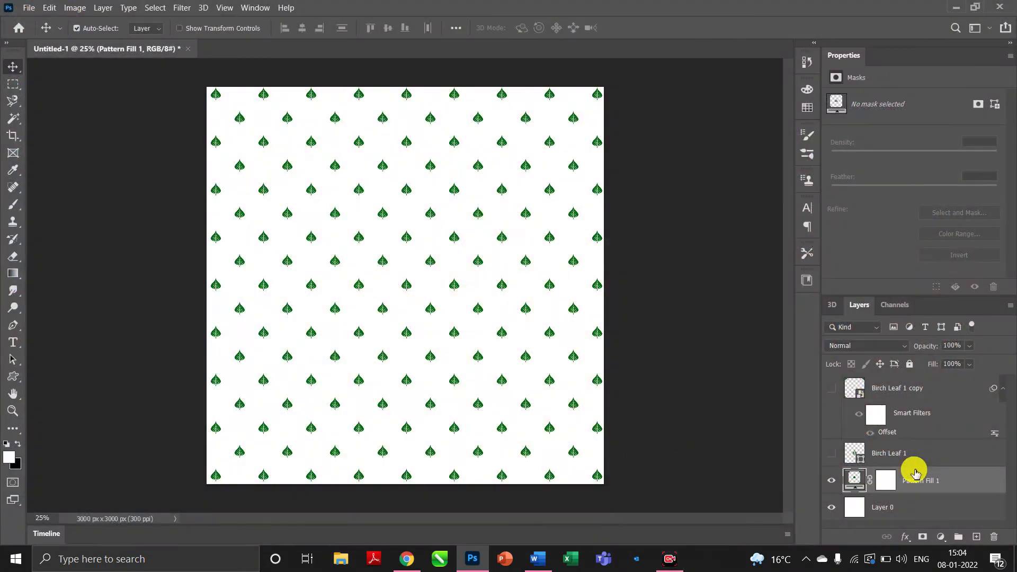
Pick a very pale yellow as the background colour and fill Layer 0 with it.
click(909, 507)
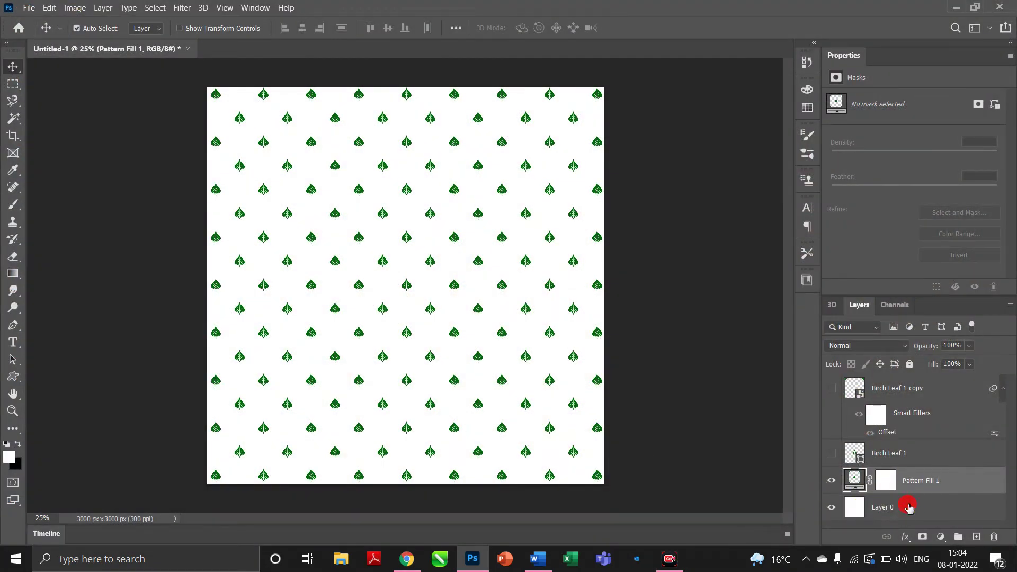
click(17, 466)
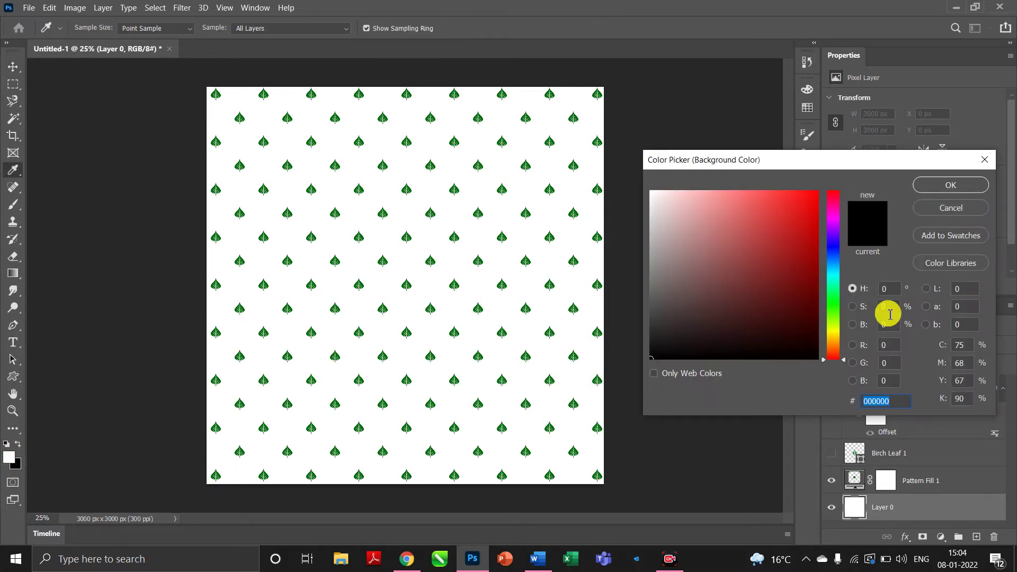
click(835, 331)
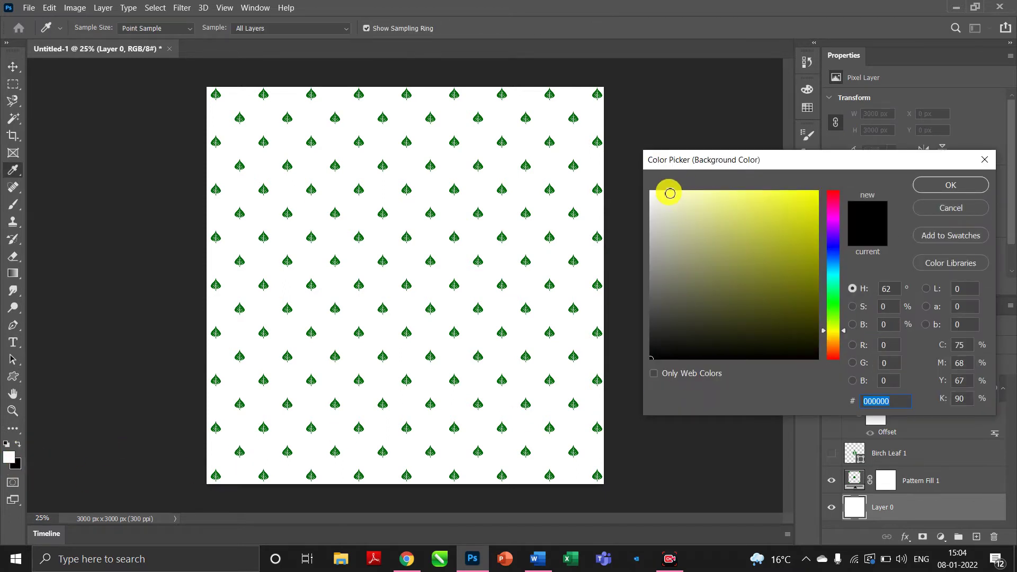
click(669, 192)
click(662, 193)
click(951, 182)
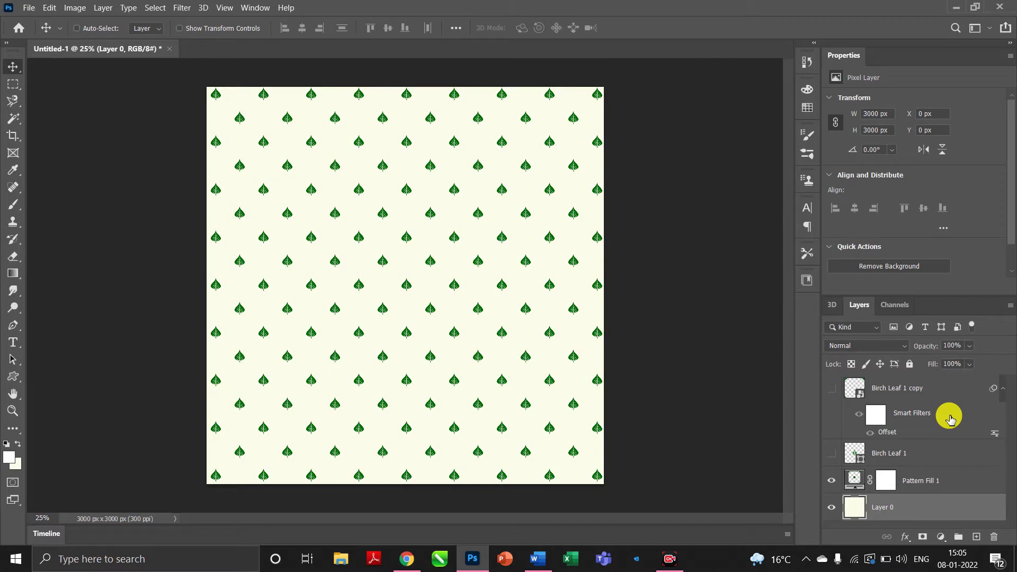
key(ctrl)
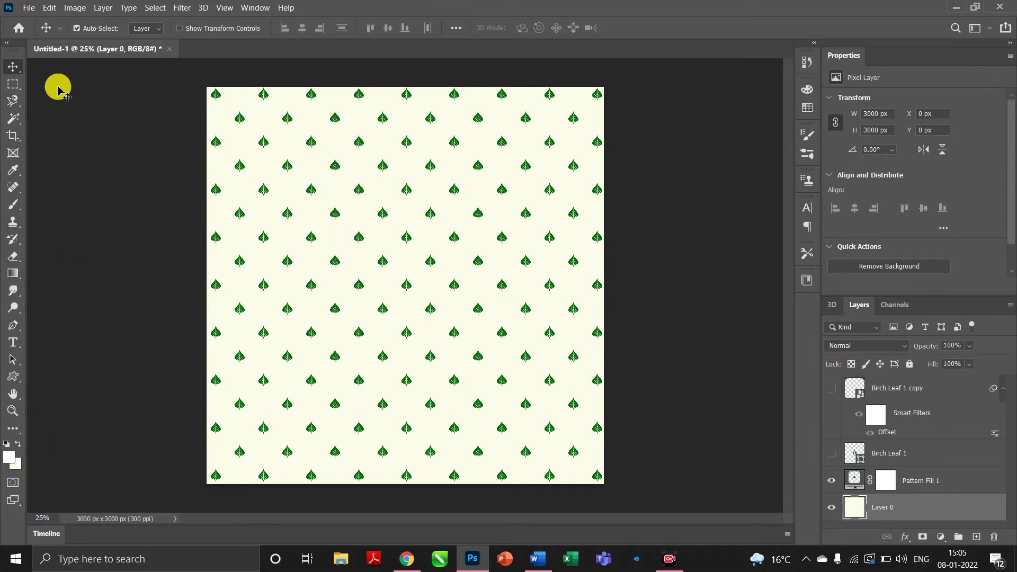
click(29, 9)
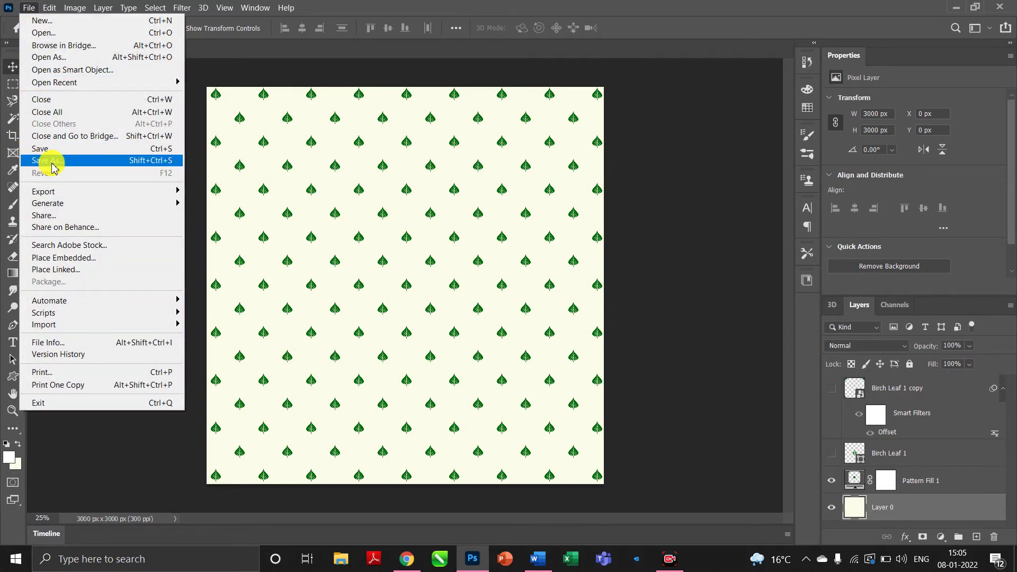
click(633, 152)
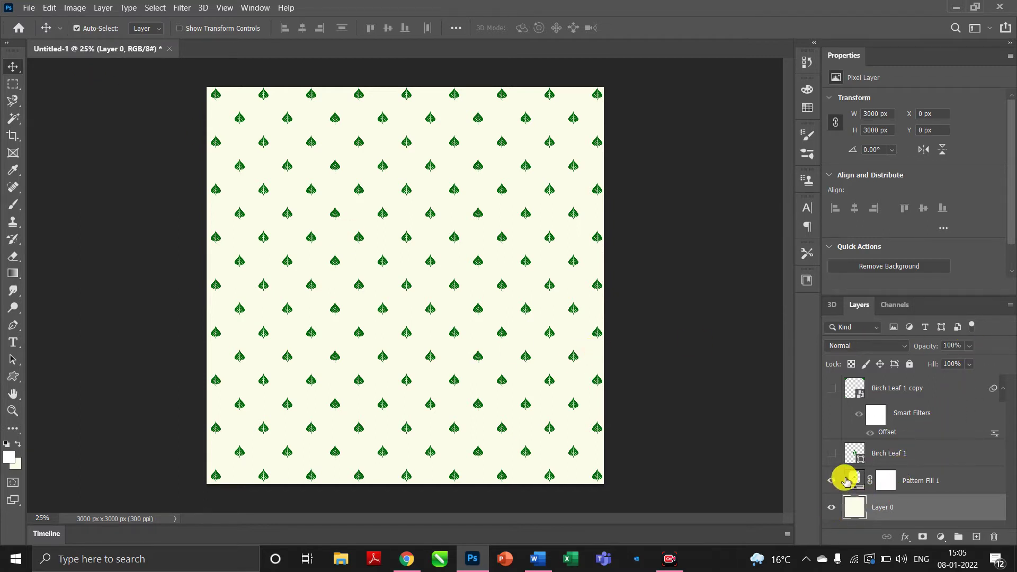
Try a larger scale on the leaf pattern fill, then return it to 12%.
click(952, 486)
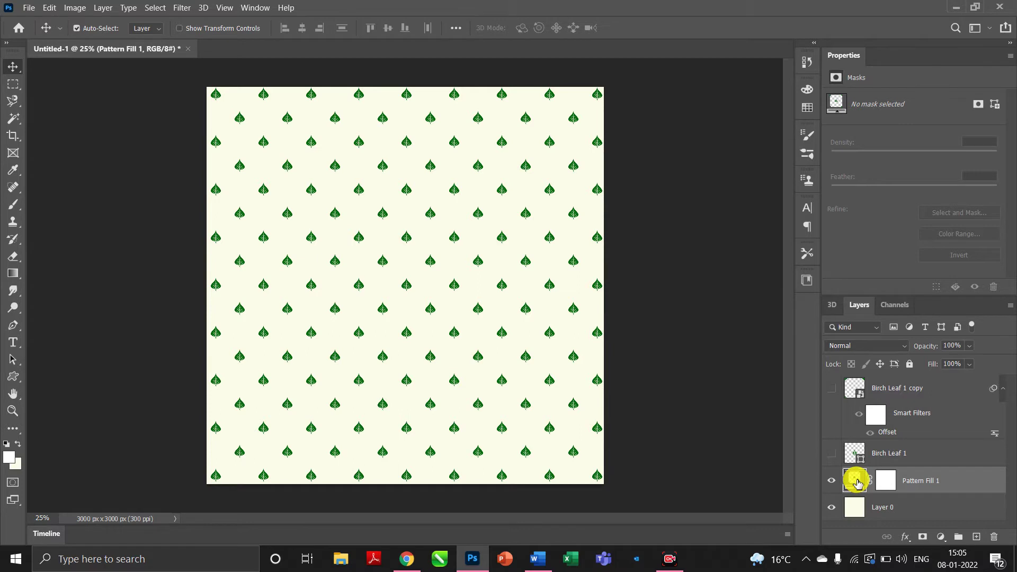
mouse_move(858, 483)
mouse_down()
mouse_move(923, 472)
mouse_move(863, 478)
mouse_move(861, 467)
mouse_up()
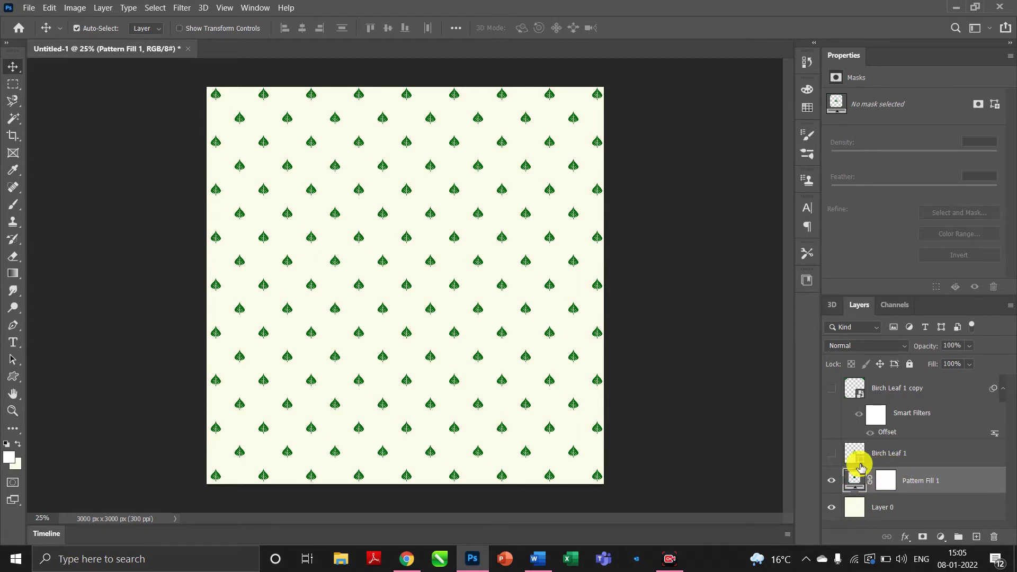
double_click(850, 480)
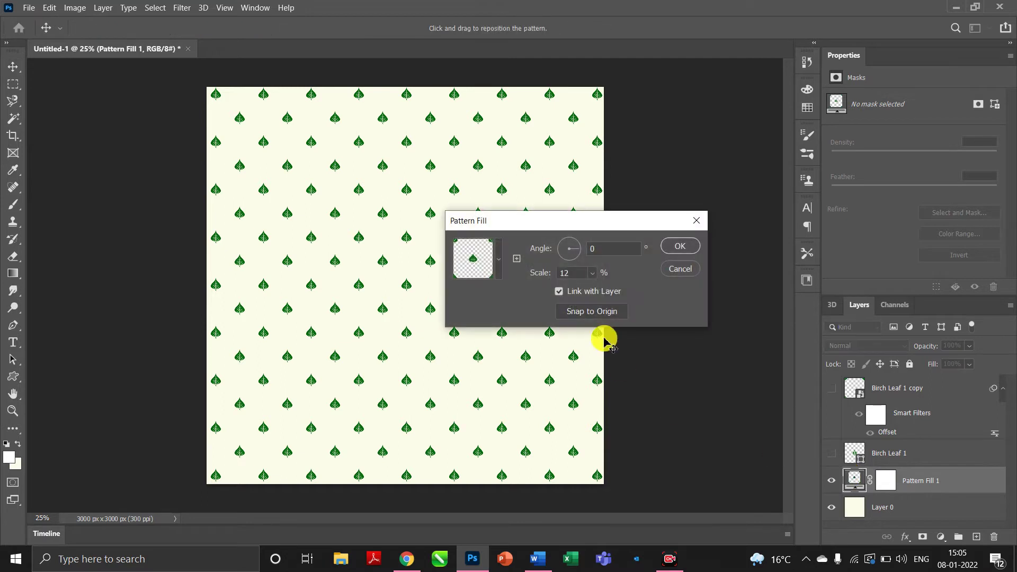
click(592, 273)
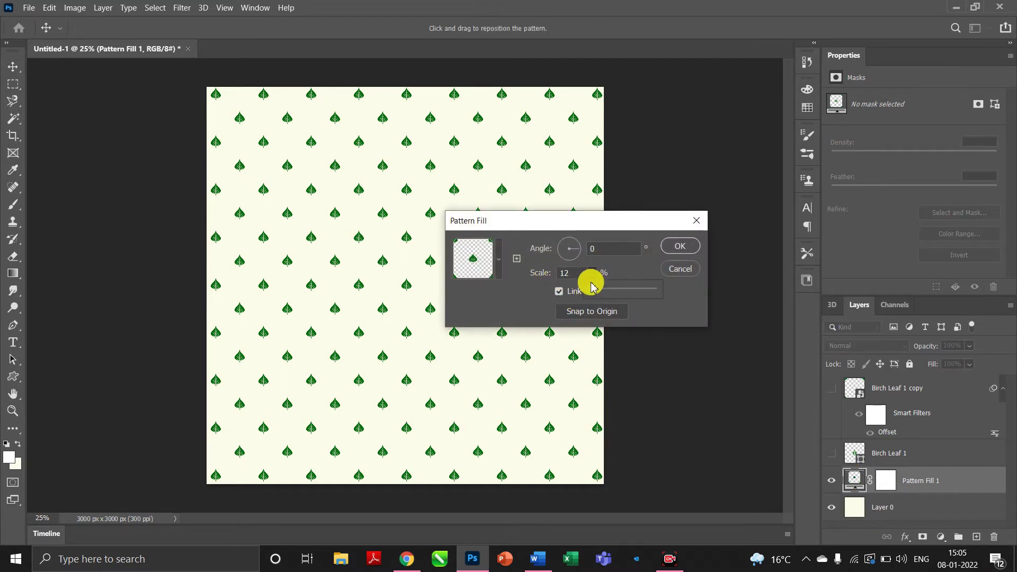
drag(595, 295, 595, 290)
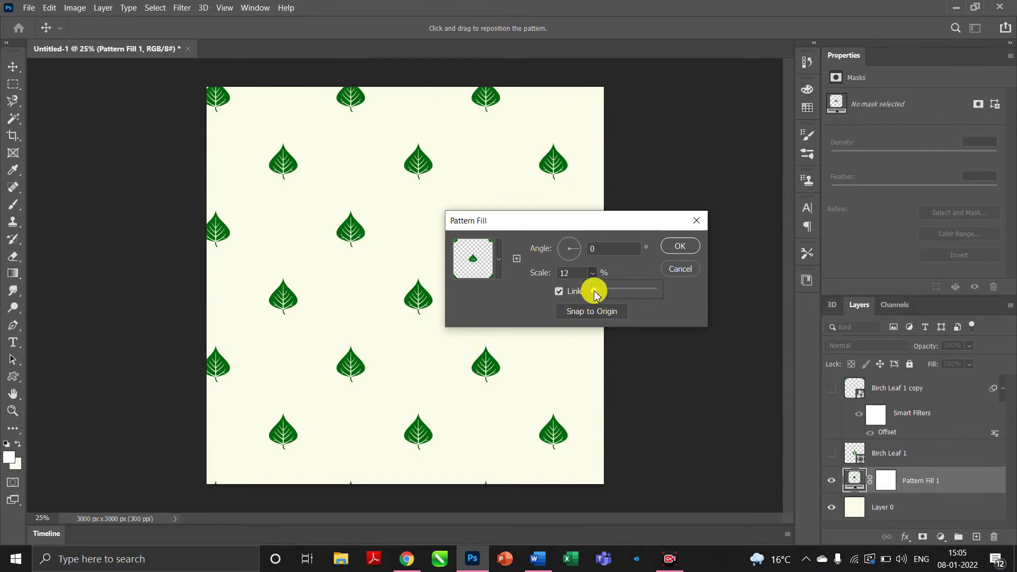
click(680, 246)
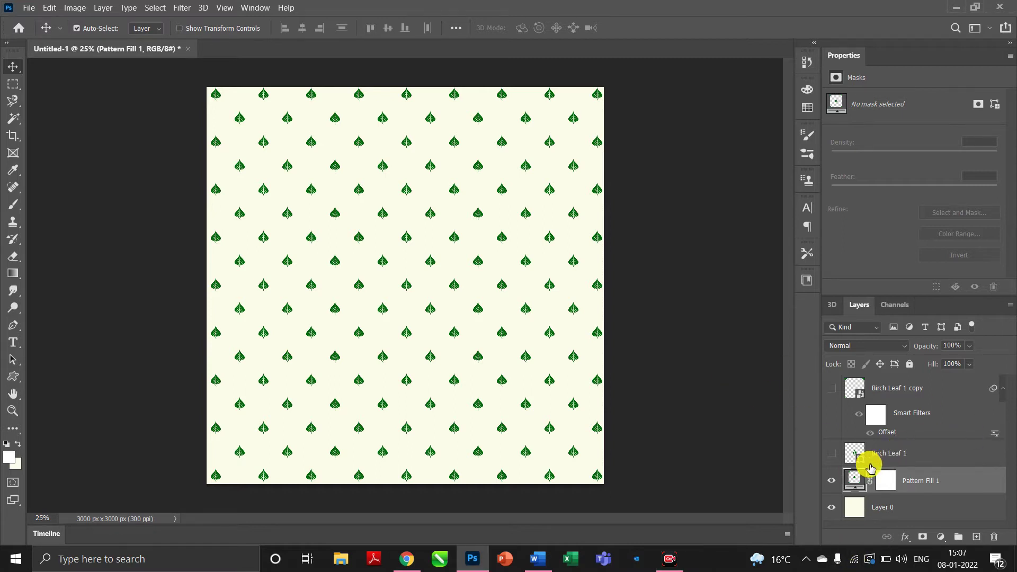
Hide the leaf pattern fill layer and select Layer 0.
click(831, 506)
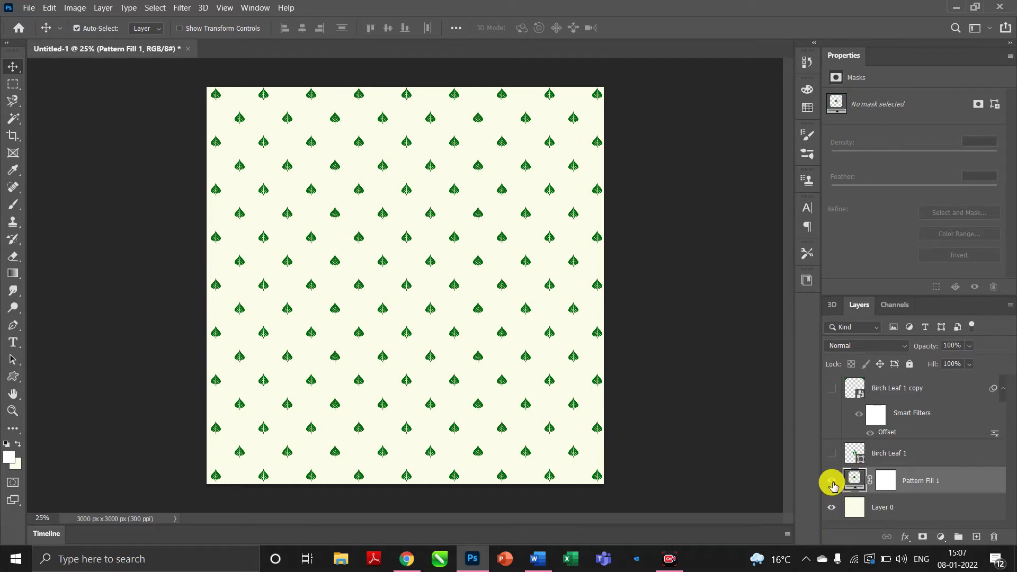
click(830, 482)
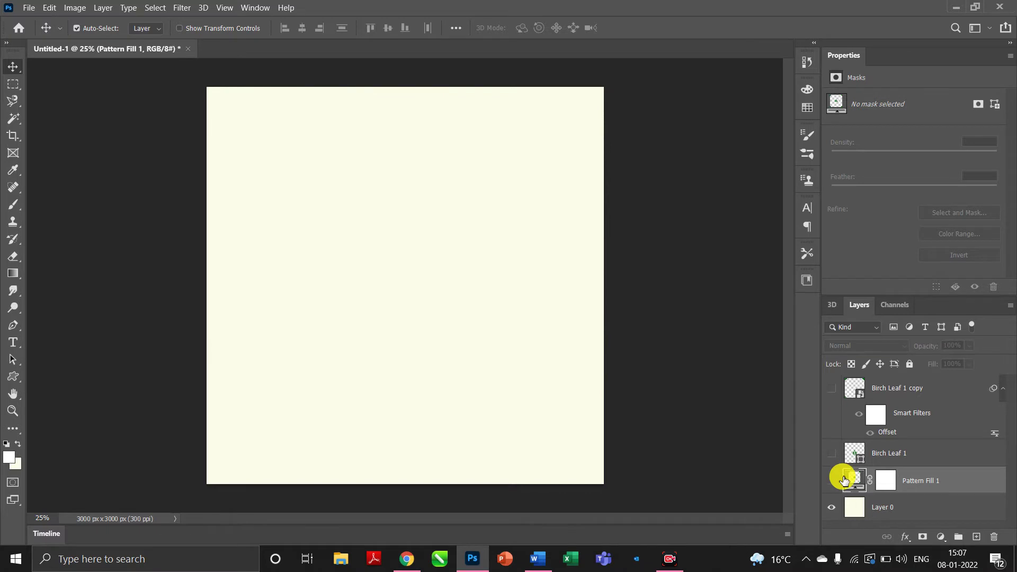
click(925, 511)
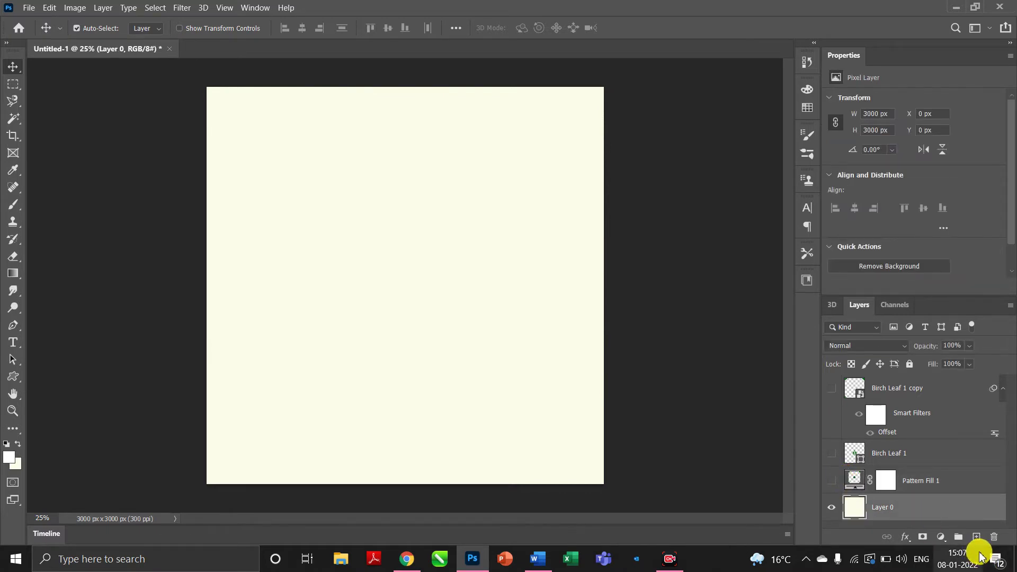
click(976, 536)
scroll(971, 512, down, 1)
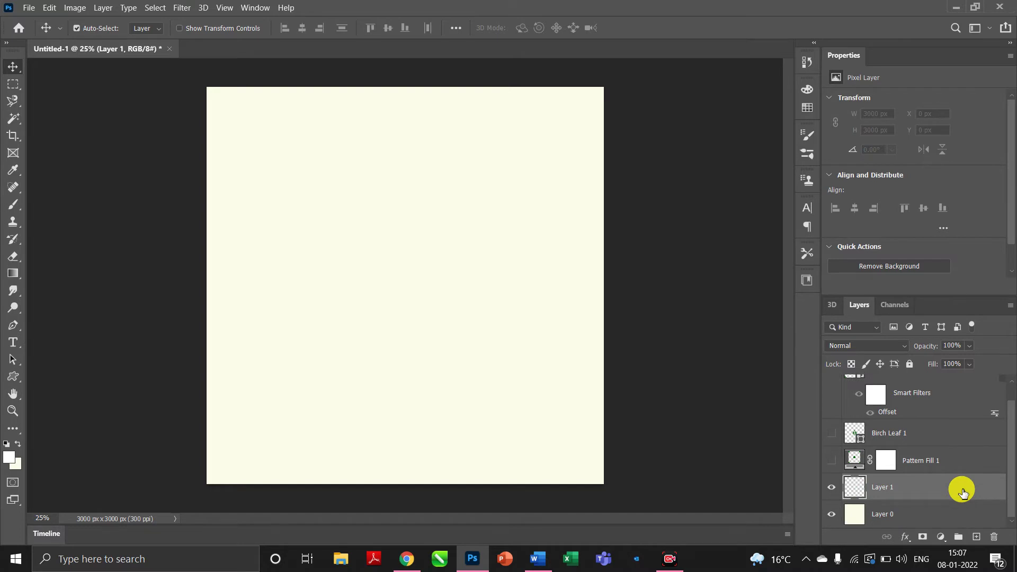
key(Delete)
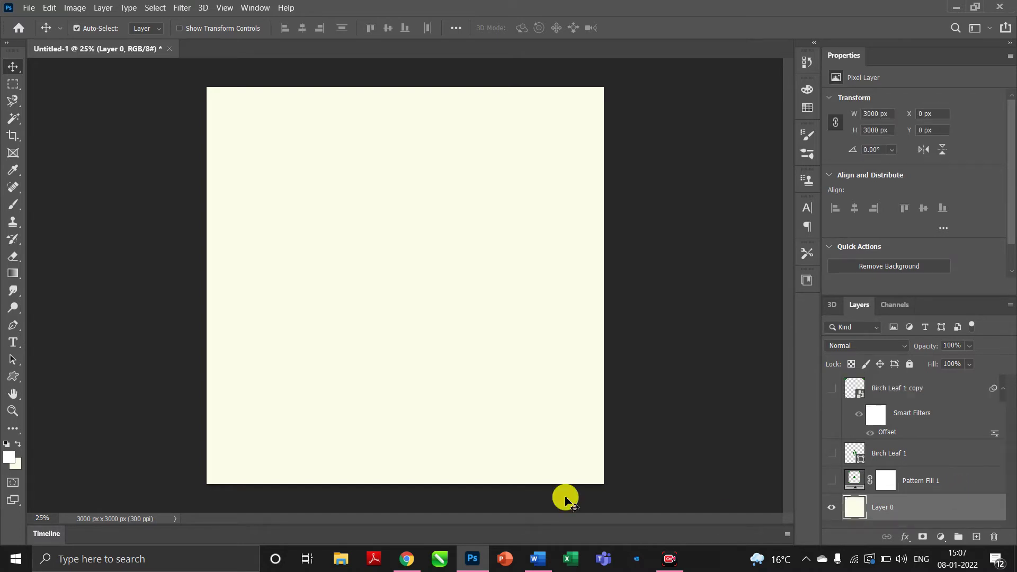
Choose the leafy-stemmed lily from the Flowers custom shapes and draw it about 616 by 684 px on the canvas, up and left of centre.
click(13, 376)
click(532, 25)
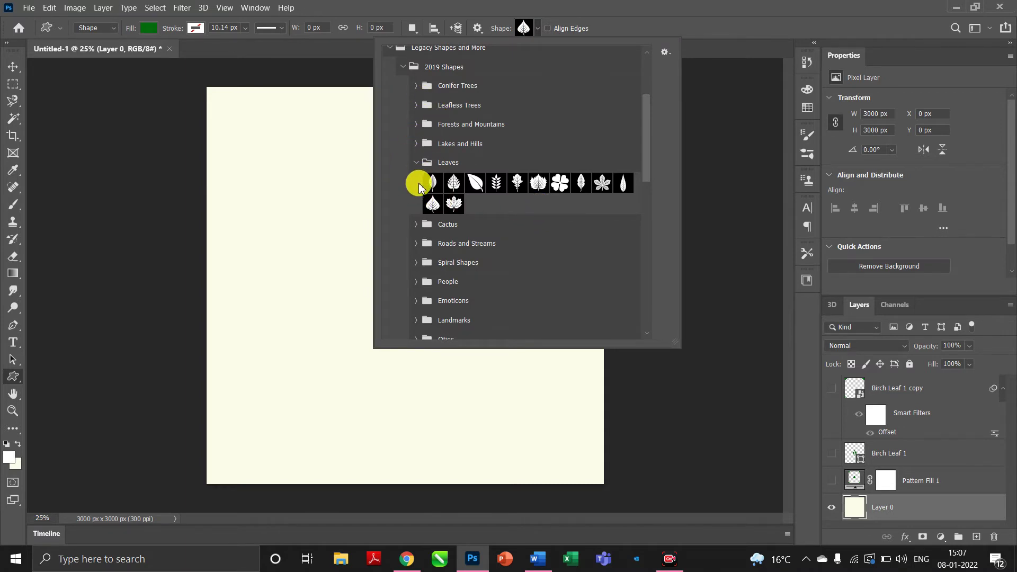
scroll(427, 227, down, 5)
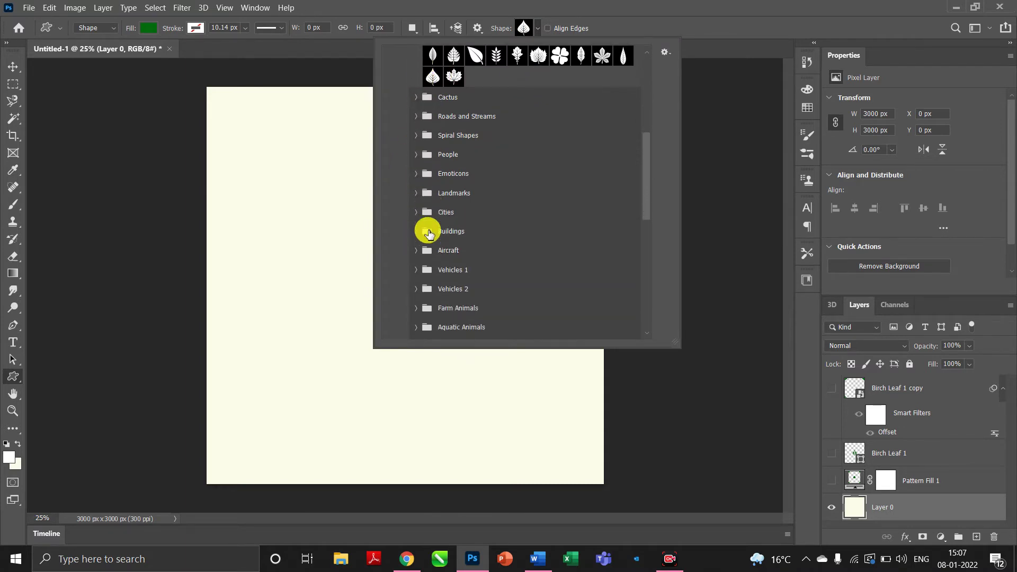
scroll(427, 227, down, 2)
scroll(426, 227, up, 7)
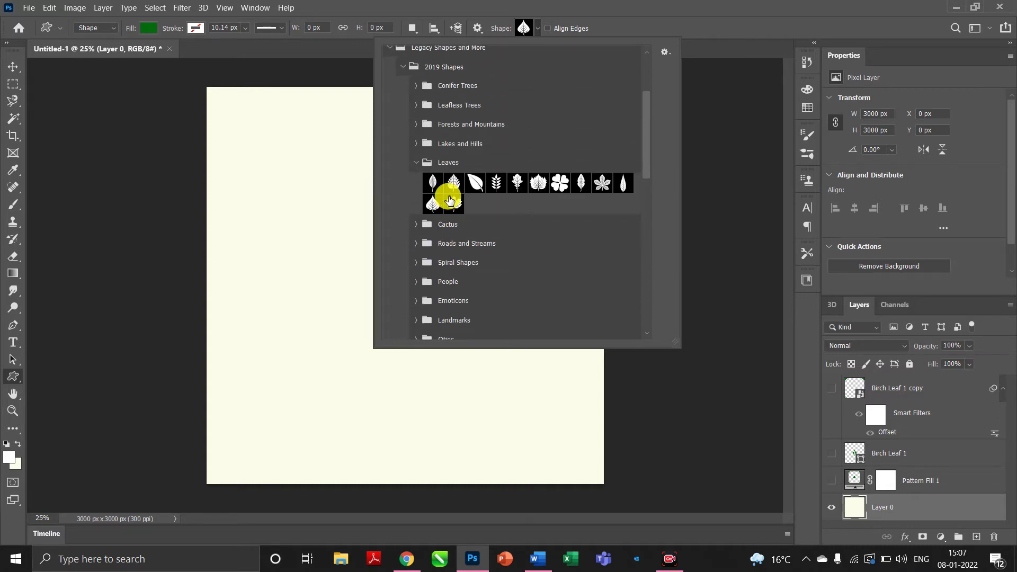
scroll(450, 199, up, 5)
click(390, 155)
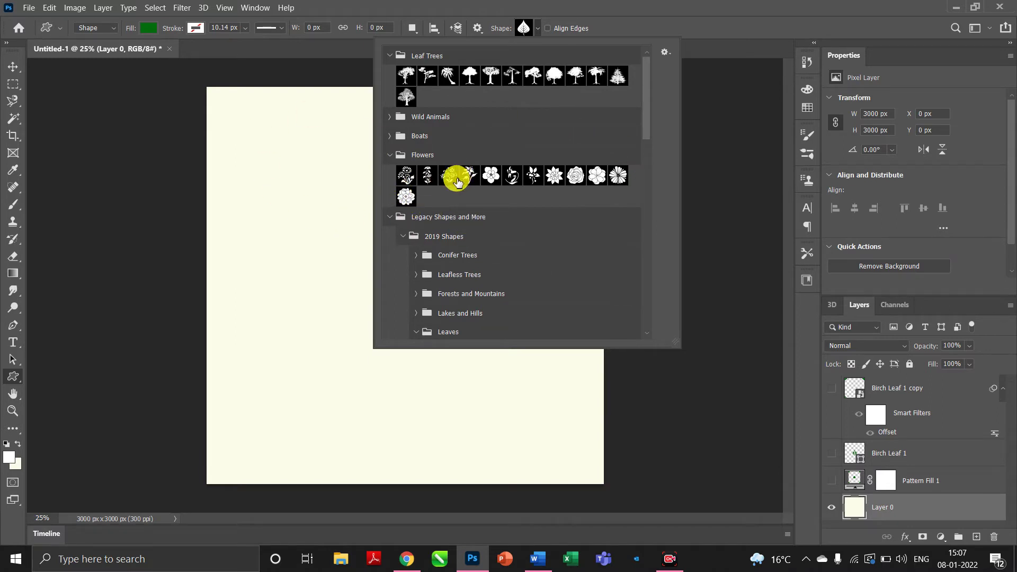
click(473, 179)
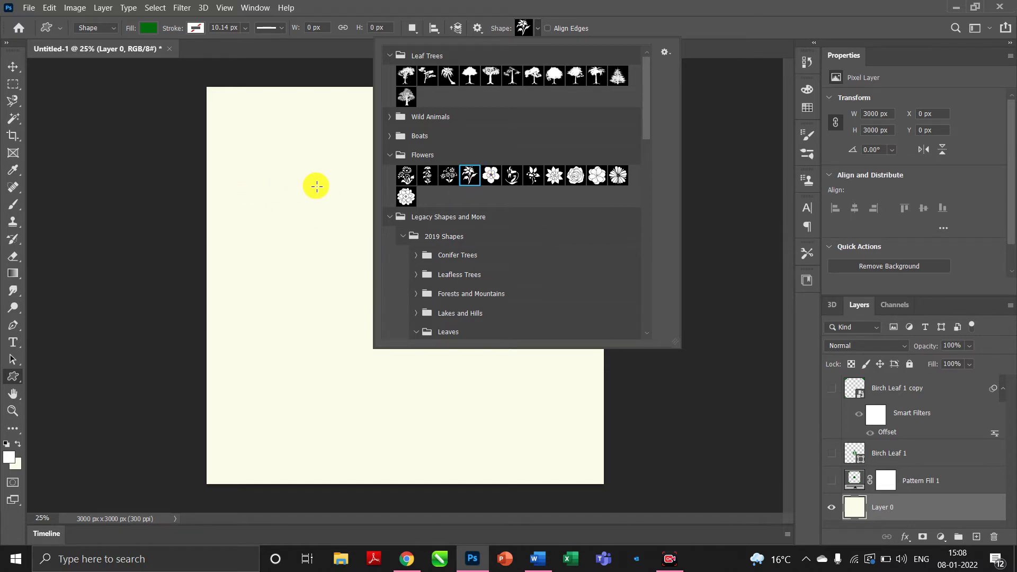
drag(318, 214, 401, 305)
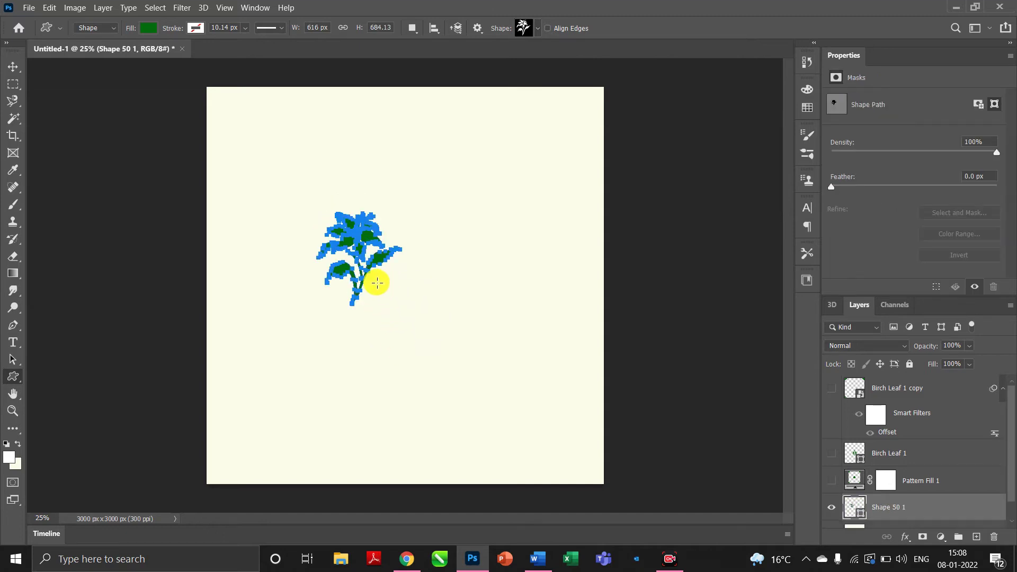
Set the flower shape's fill colour to violet #6101c3.
click(148, 29)
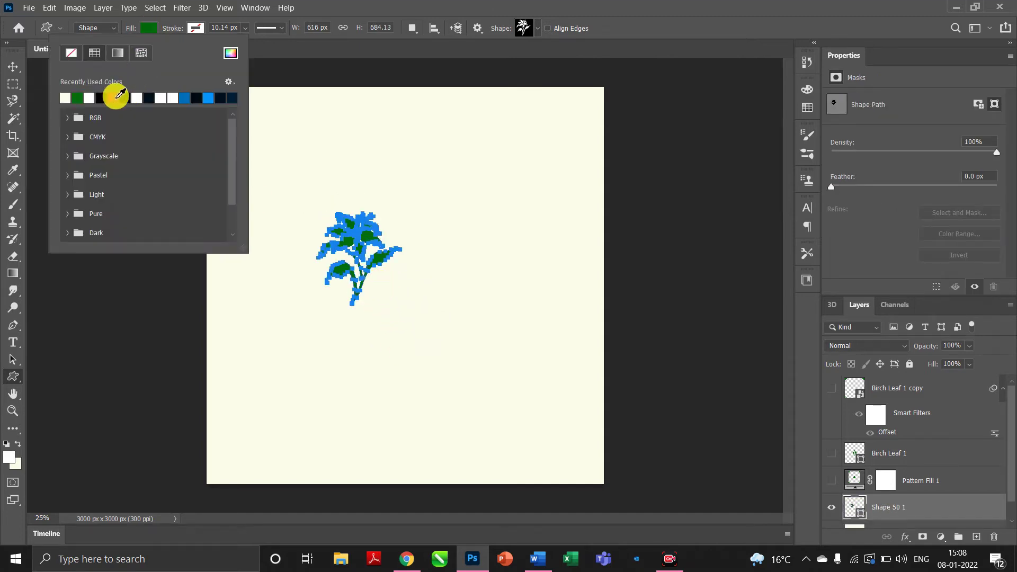
click(231, 52)
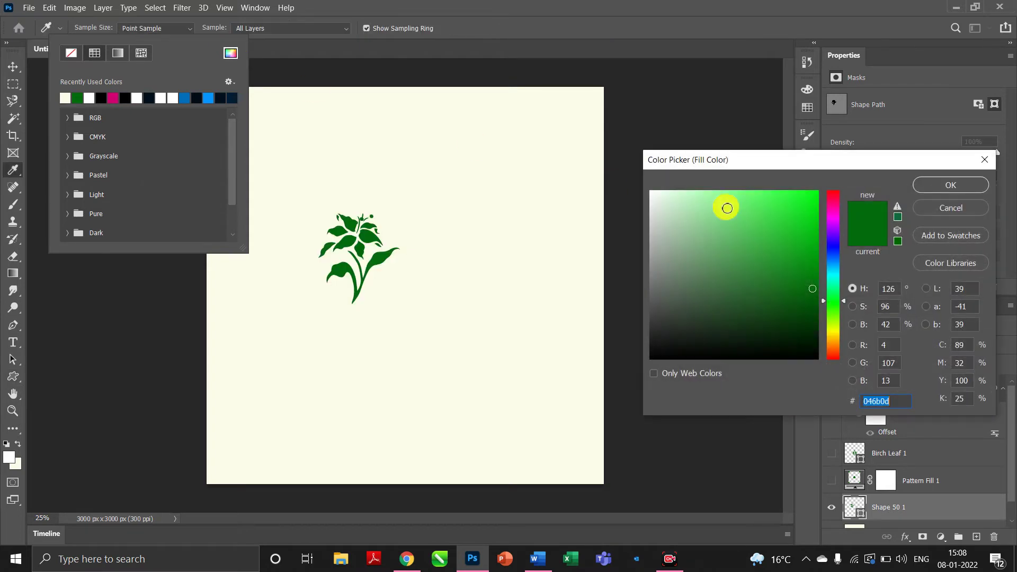
click(834, 221)
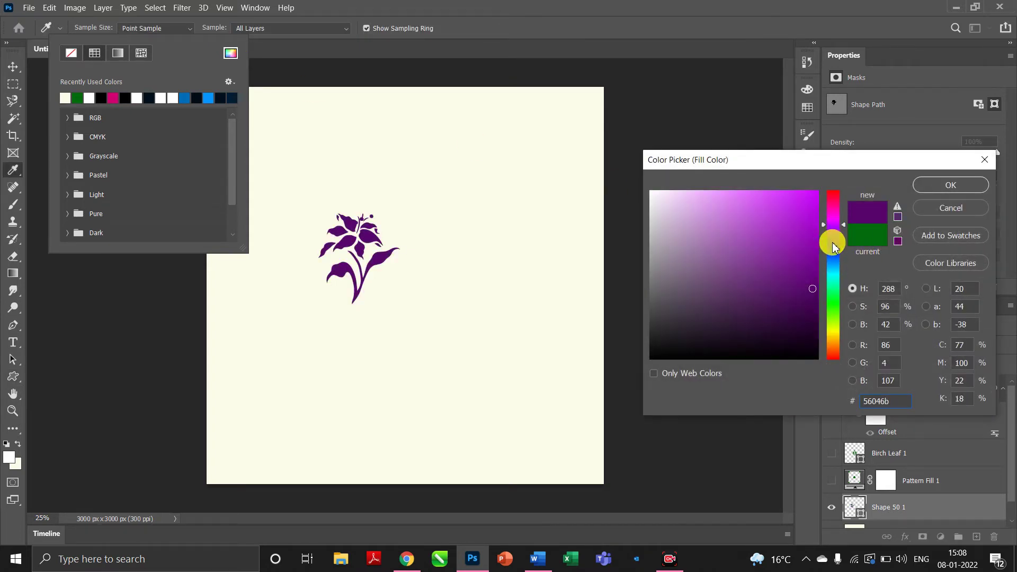
drag(845, 227, 844, 231)
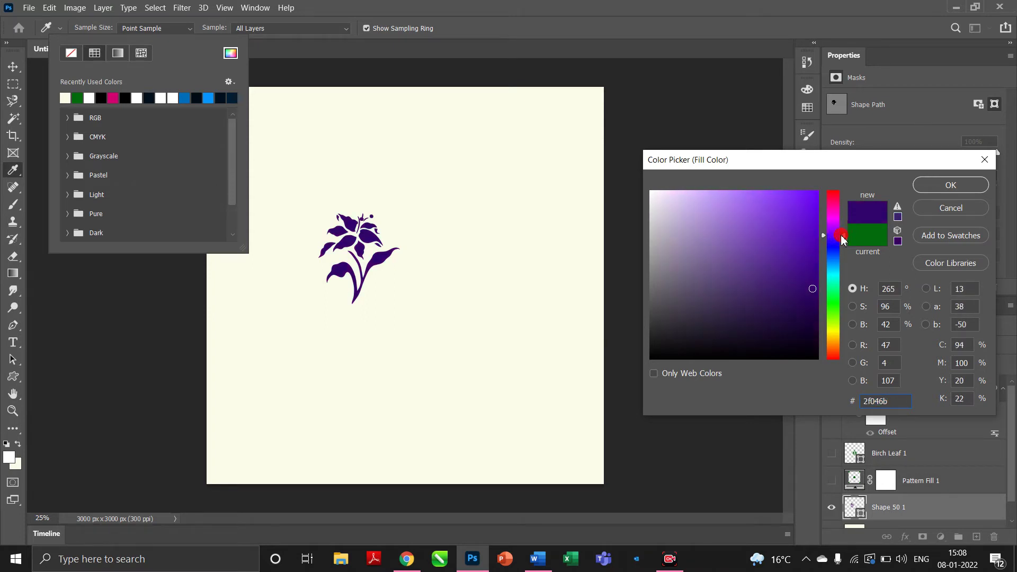
click(815, 225)
click(843, 236)
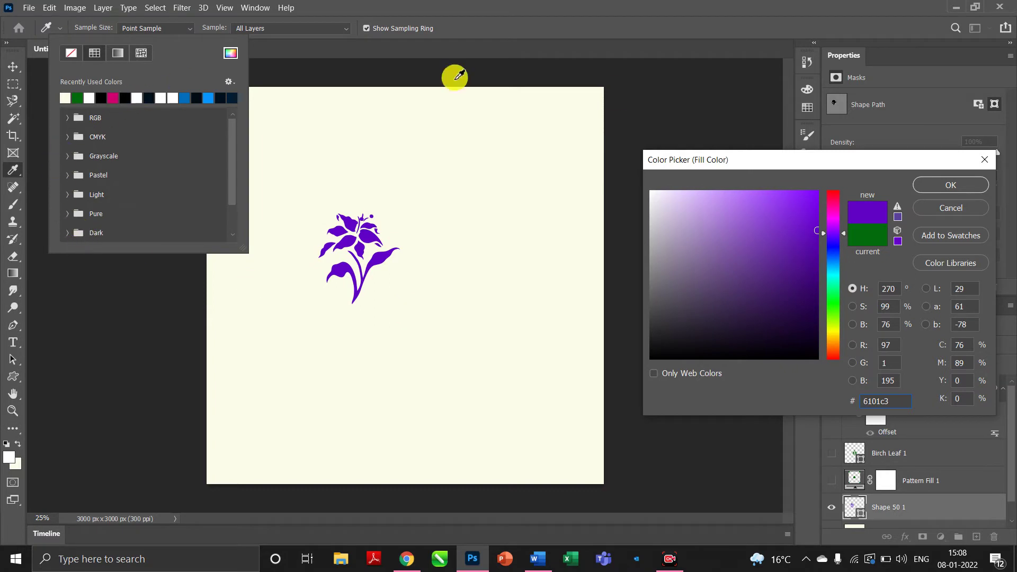
click(951, 185)
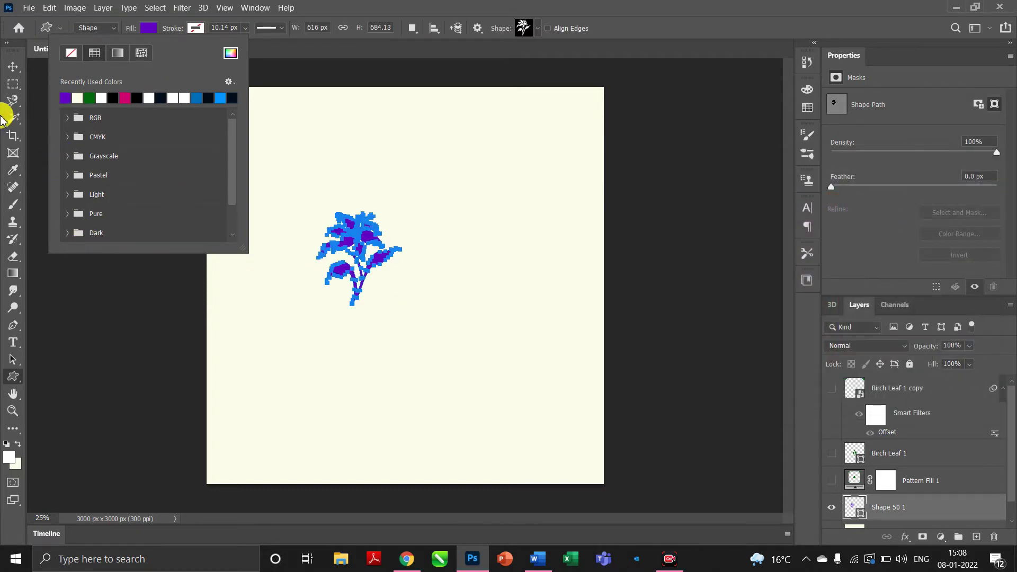
Move the violet flower to the exact centre of the canvas.
click(12, 66)
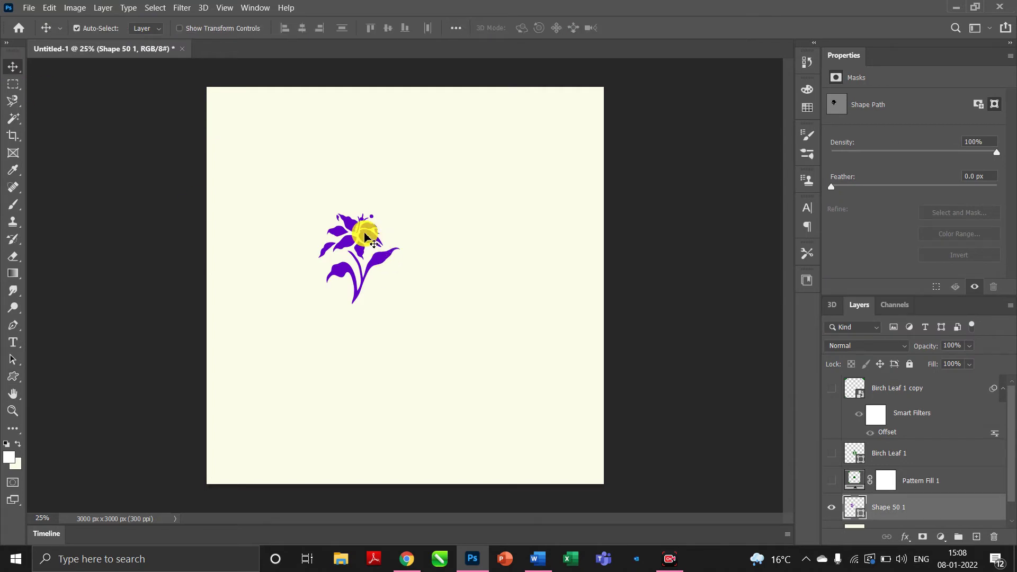
scroll(905, 480, down, 1)
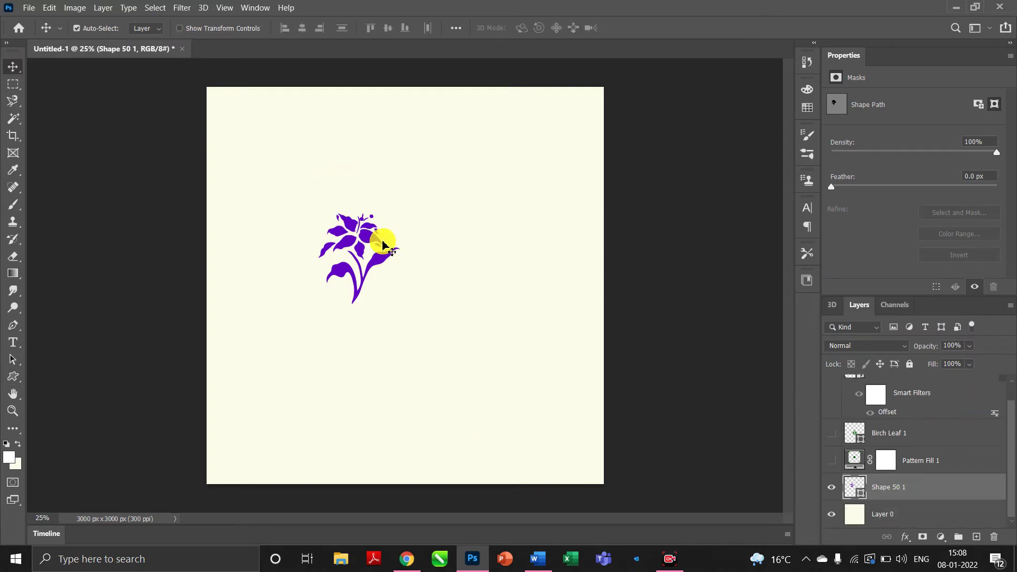
drag(369, 239, 415, 266)
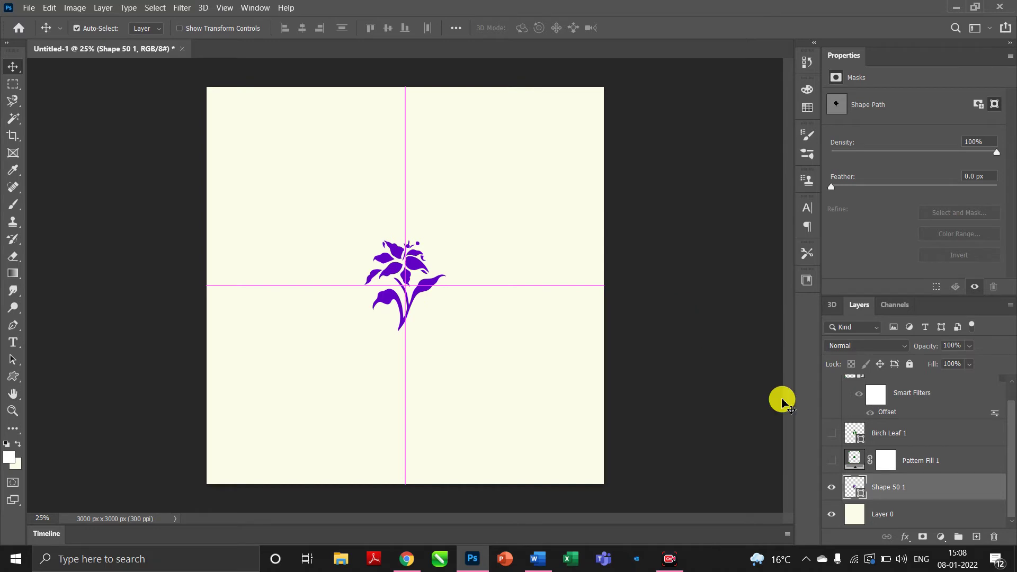
Duplicate the flower layer and apply an Offset smart filter to the copy, +1500 px horizontally and vertically with Wrap Around.
drag(973, 492, 976, 537)
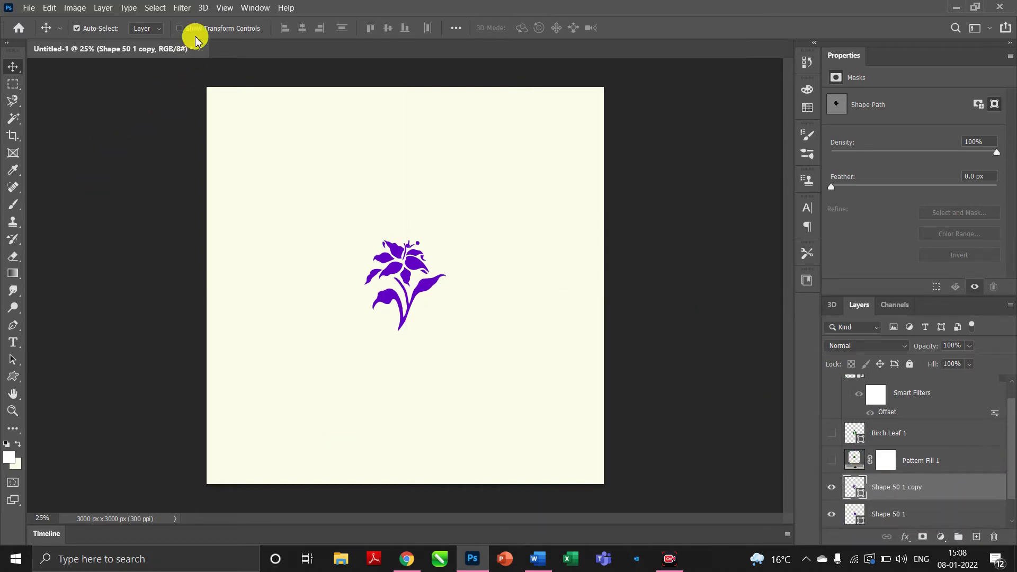
click(185, 8)
mouse_move(224, 276)
click(358, 336)
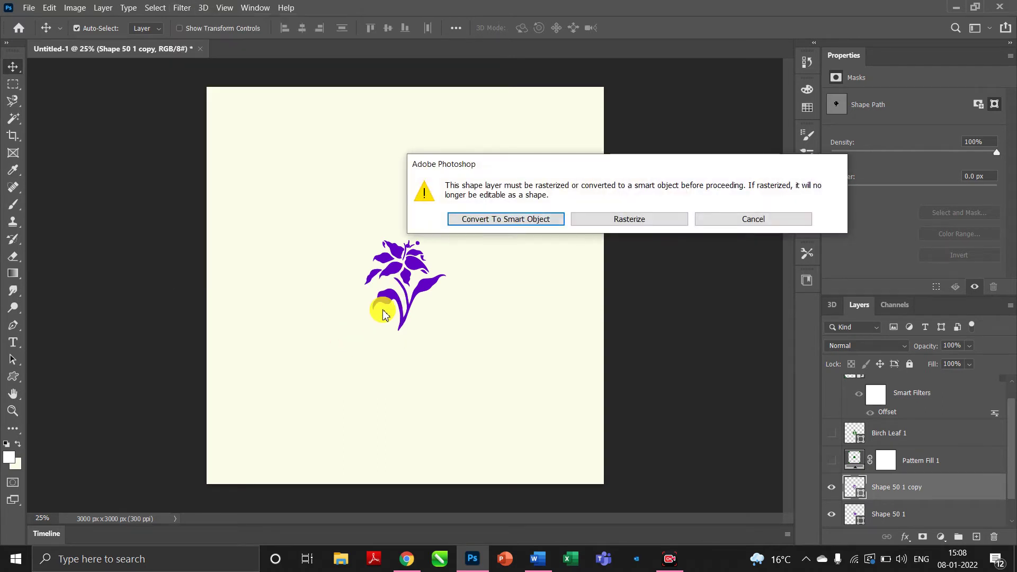
click(543, 224)
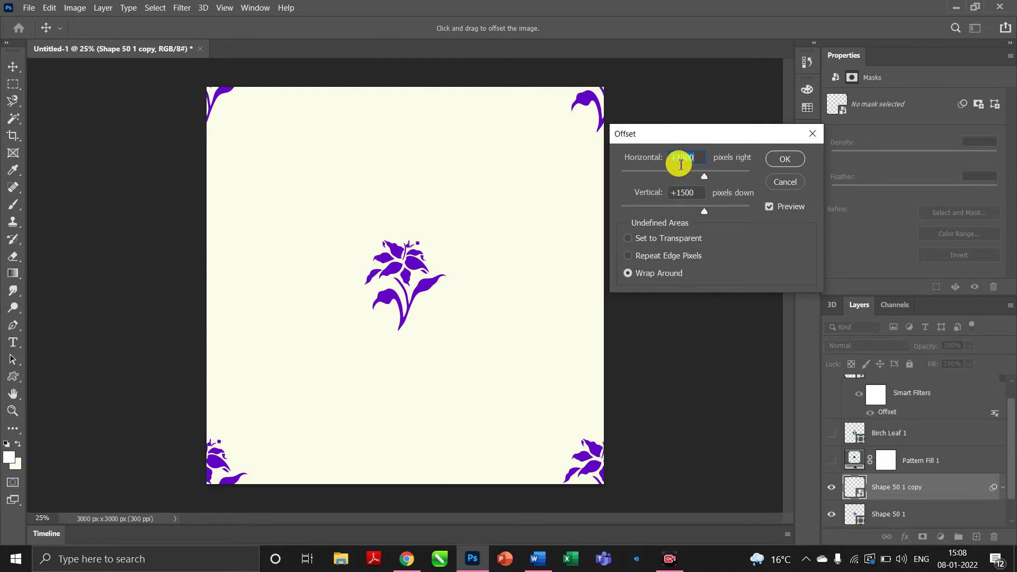
click(793, 164)
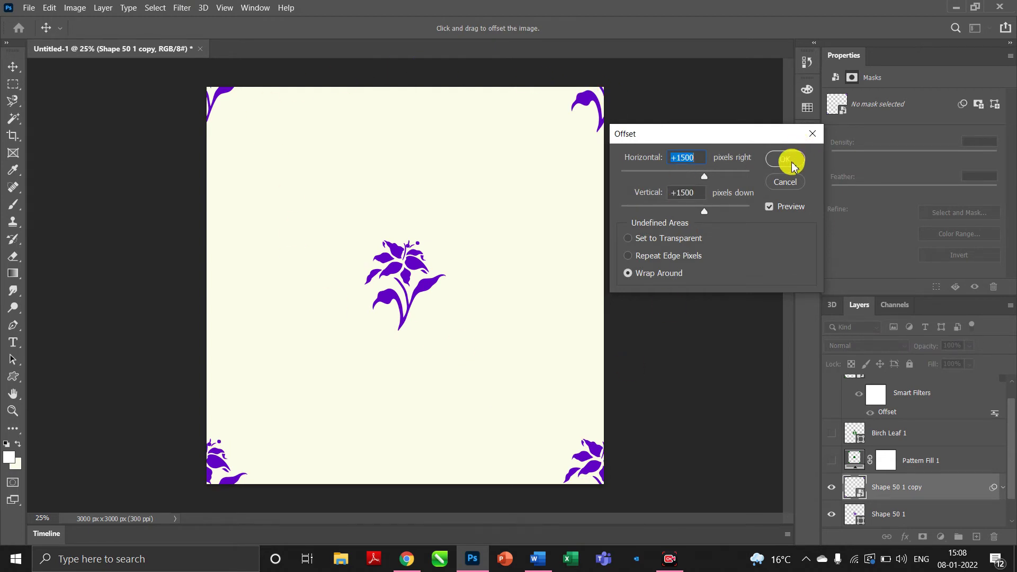
click(789, 158)
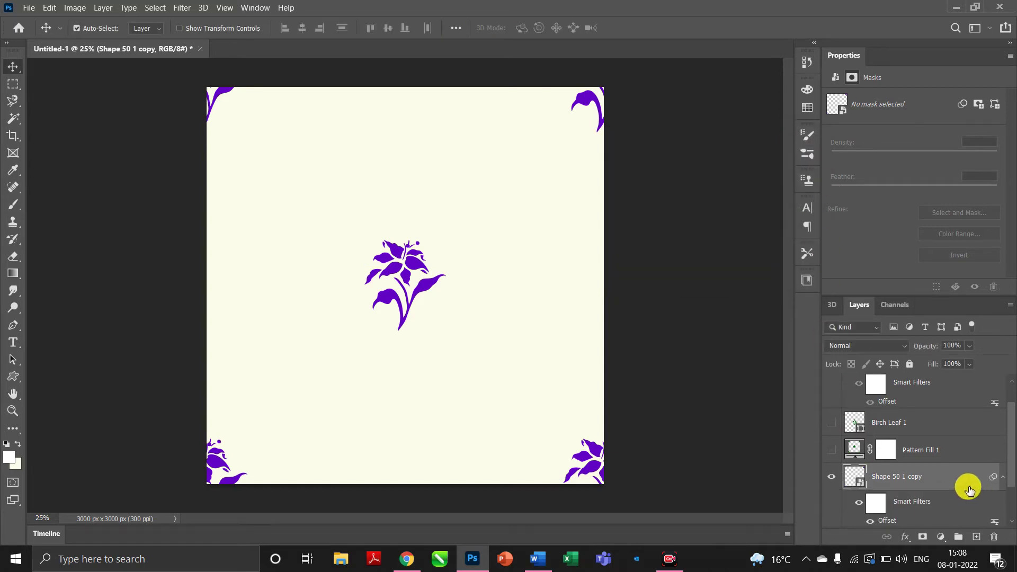
scroll(969, 487, down, 2)
click(831, 487)
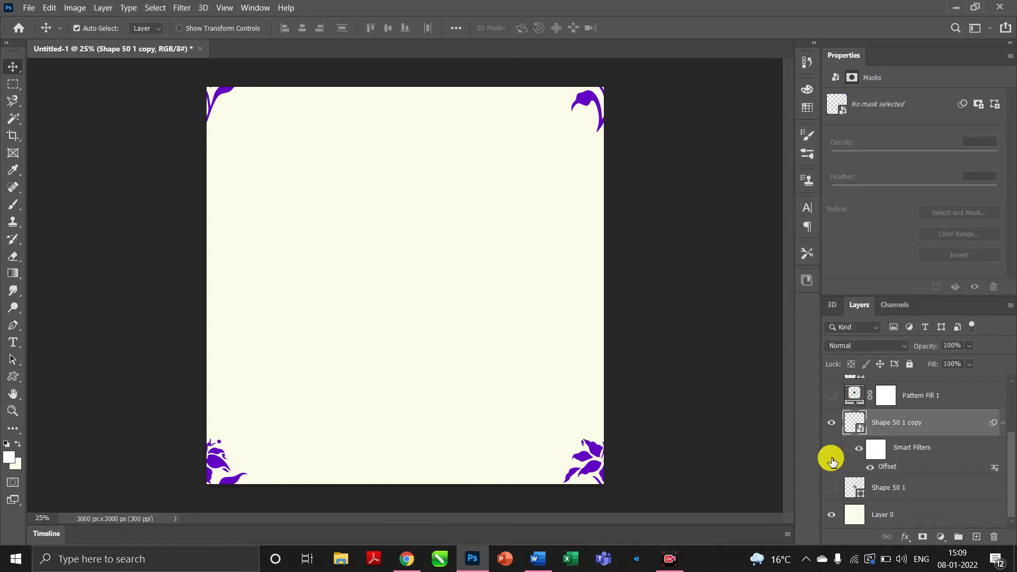
click(831, 433)
click(924, 513)
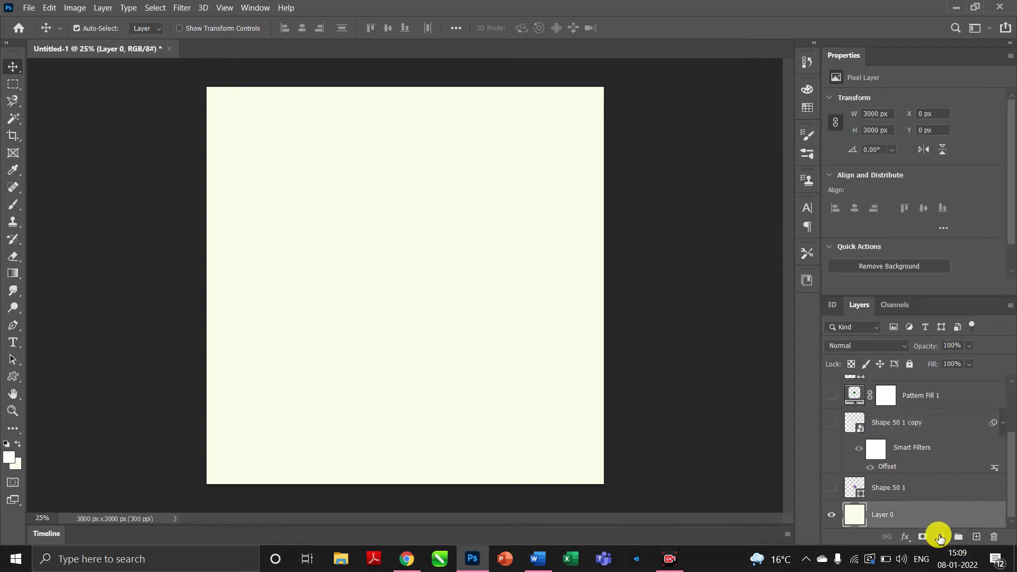
click(830, 486)
click(834, 425)
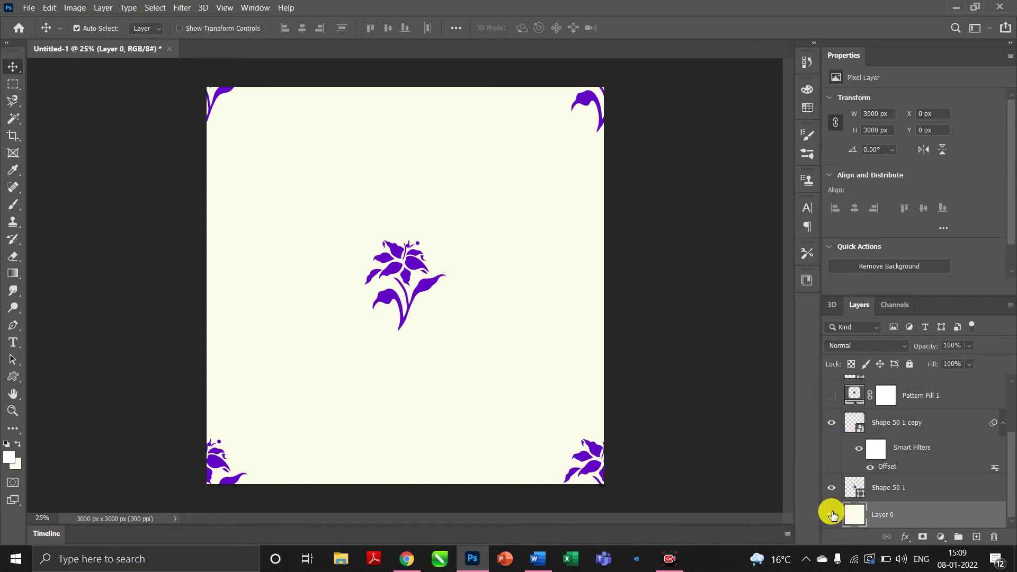
Hide the pale yellow Layer 0 so that only the flower artwork shows on transparency.
click(831, 514)
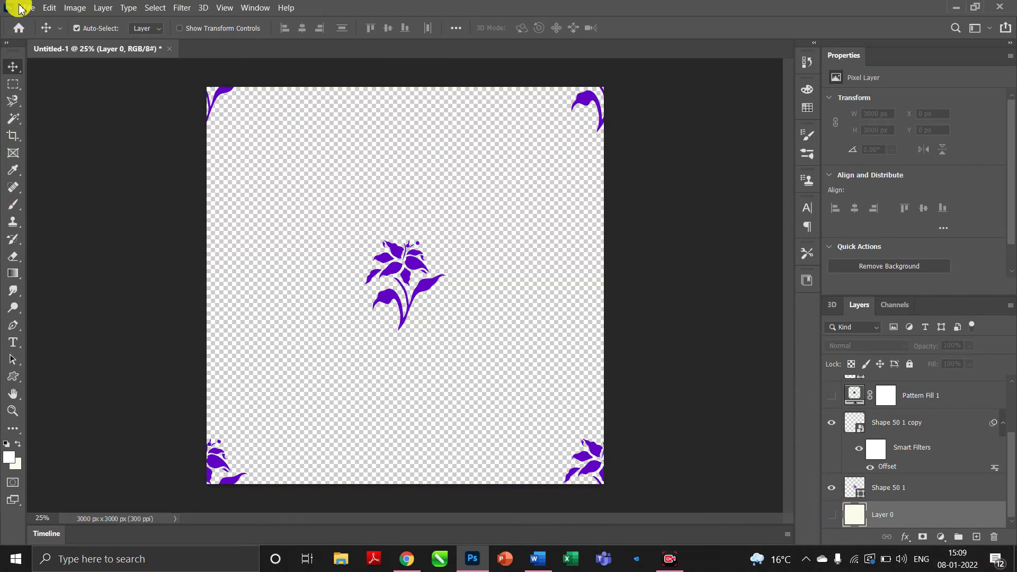
Define the violet flower artwork on transparency as a new pattern named Pattern 7.
click(963, 429)
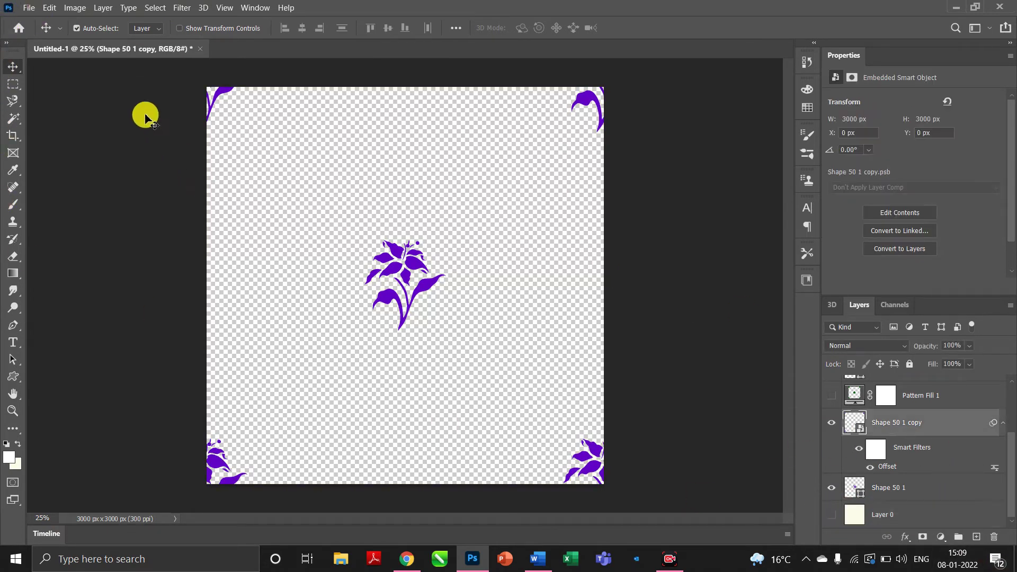
click(50, 8)
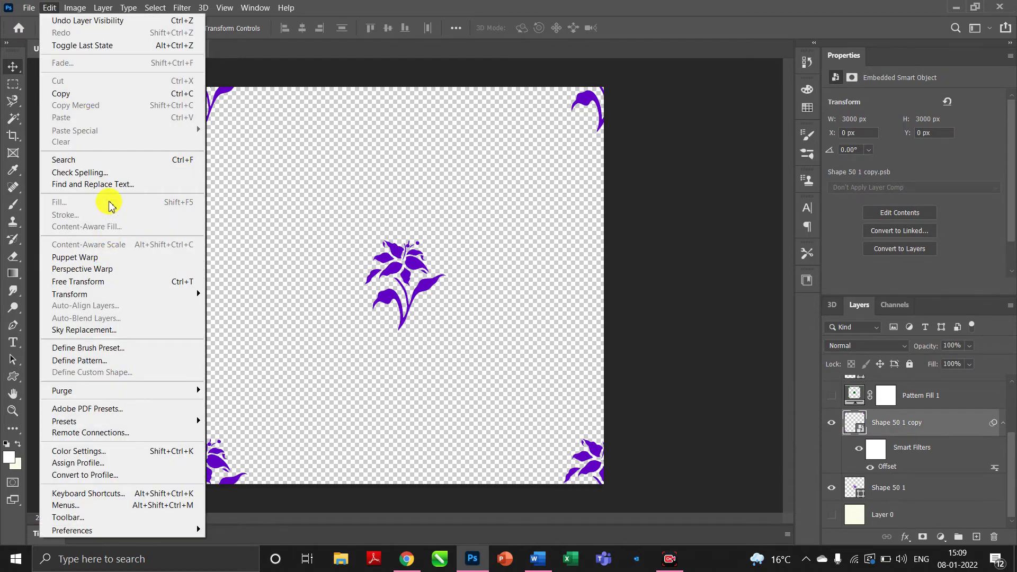
click(109, 360)
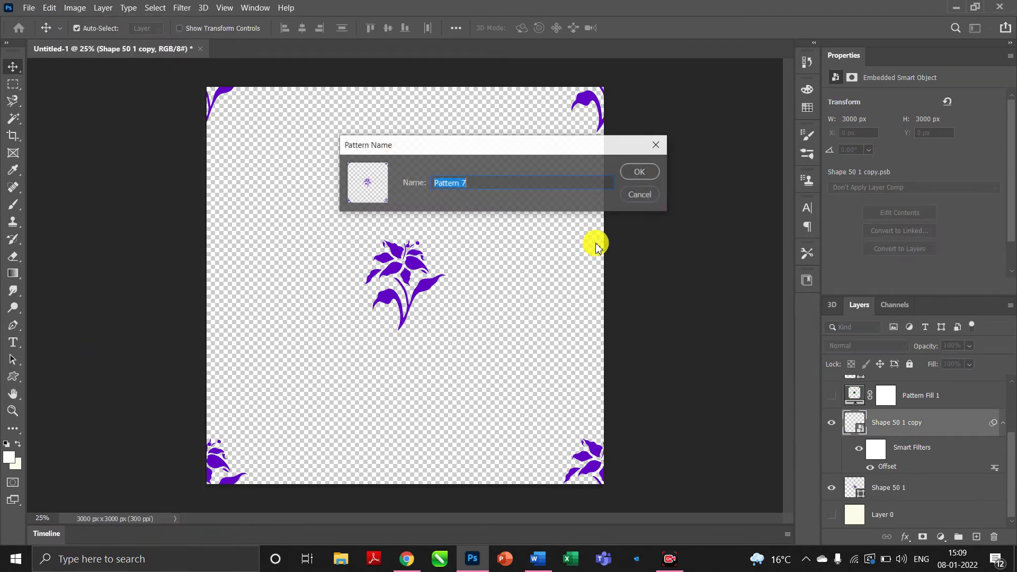
click(639, 173)
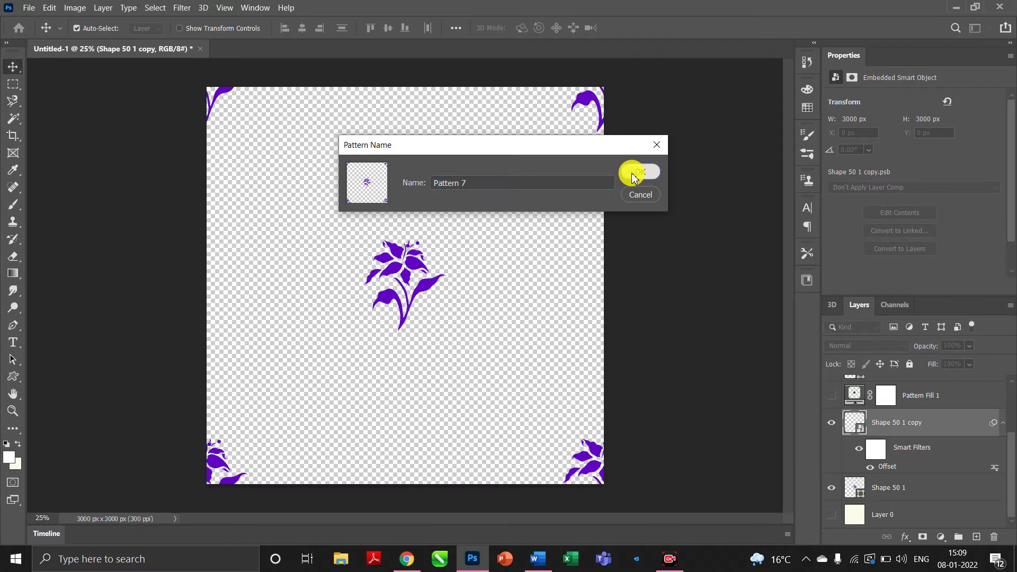
Hide both flower layers, then show the pale yellow Layer 0 and make it the active layer.
click(831, 424)
click(831, 487)
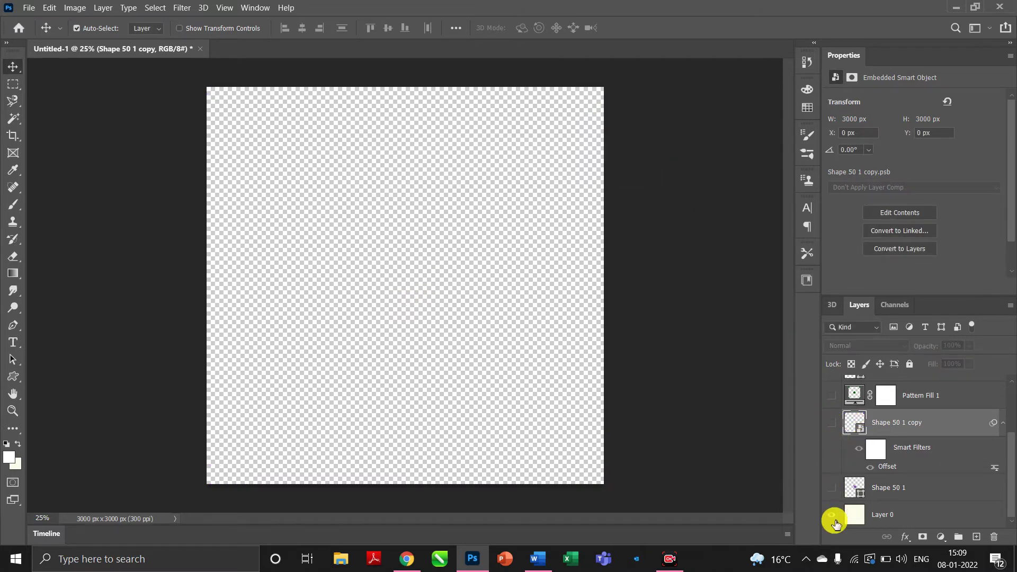
click(831, 514)
click(939, 518)
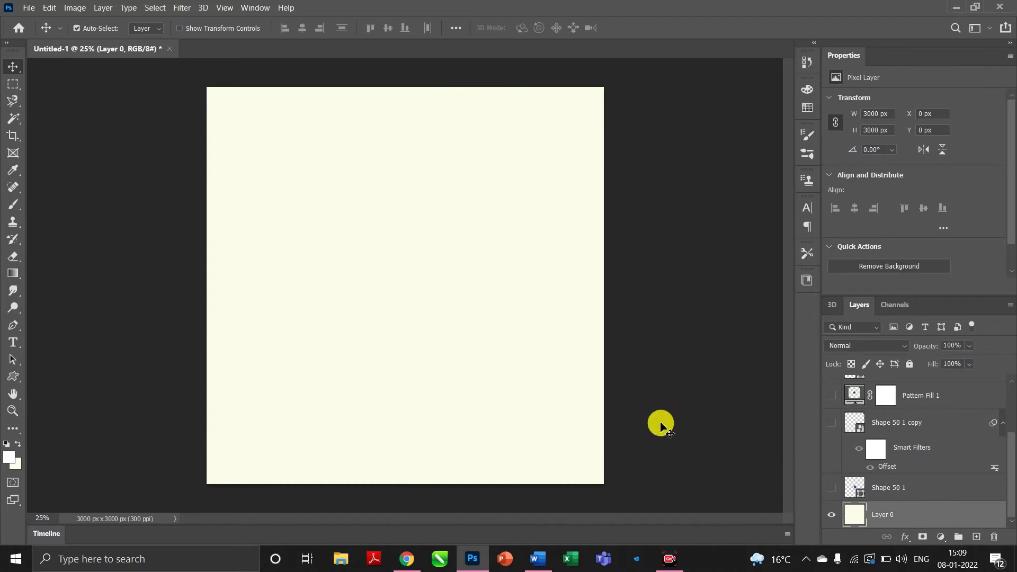
Add a Pattern fill layer above Layer 0 using the newly defined violet flower pattern.
click(945, 543)
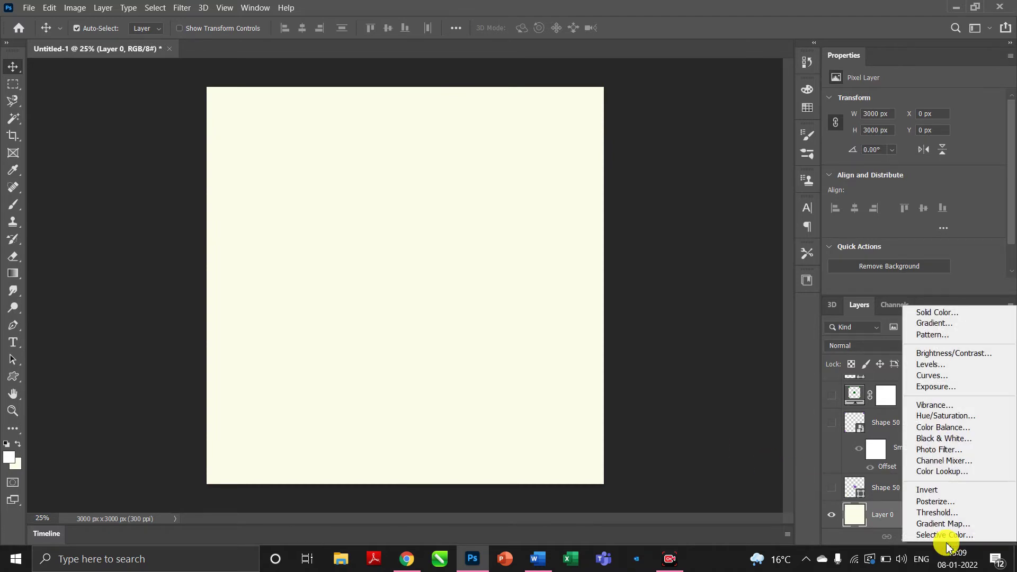
click(931, 335)
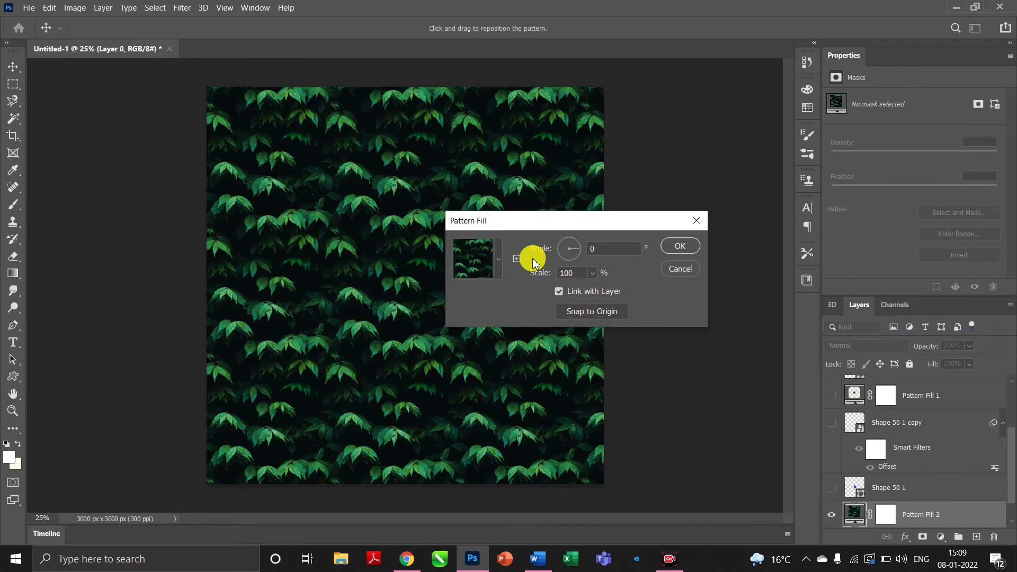
click(479, 258)
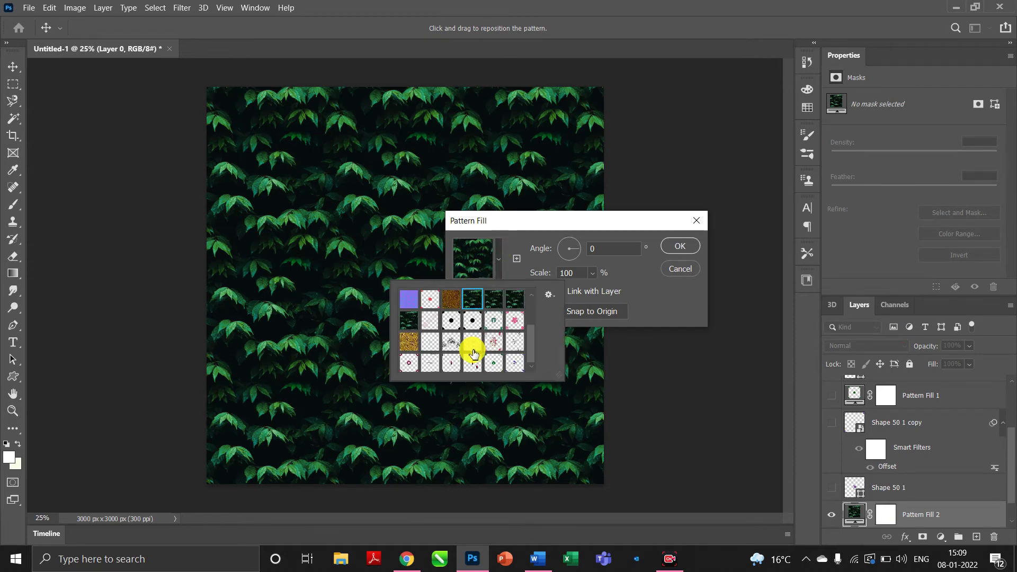
click(515, 363)
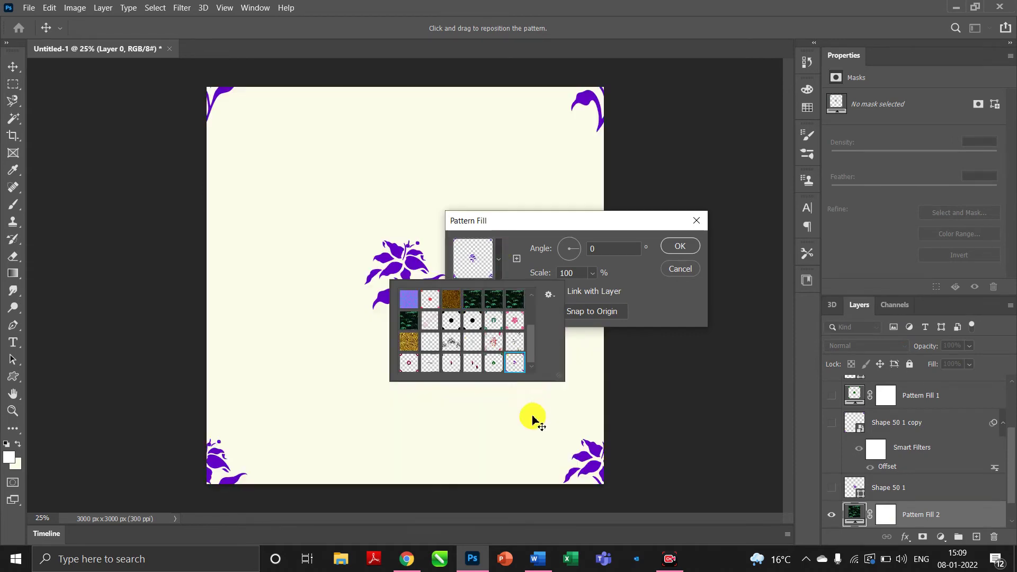
click(518, 254)
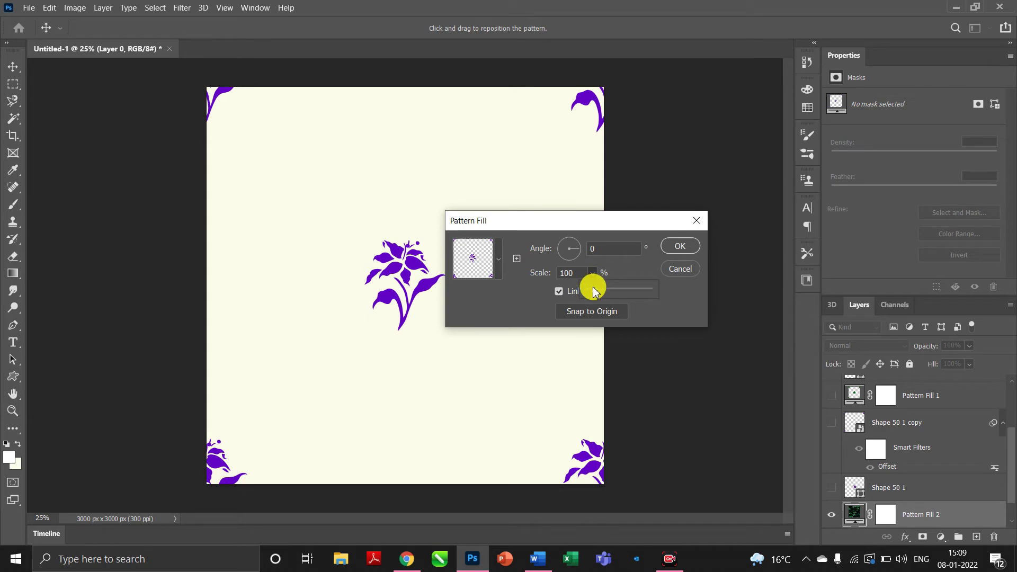
Scale the violet flower pattern fill to 20% and apply it.
drag(594, 291, 591, 294)
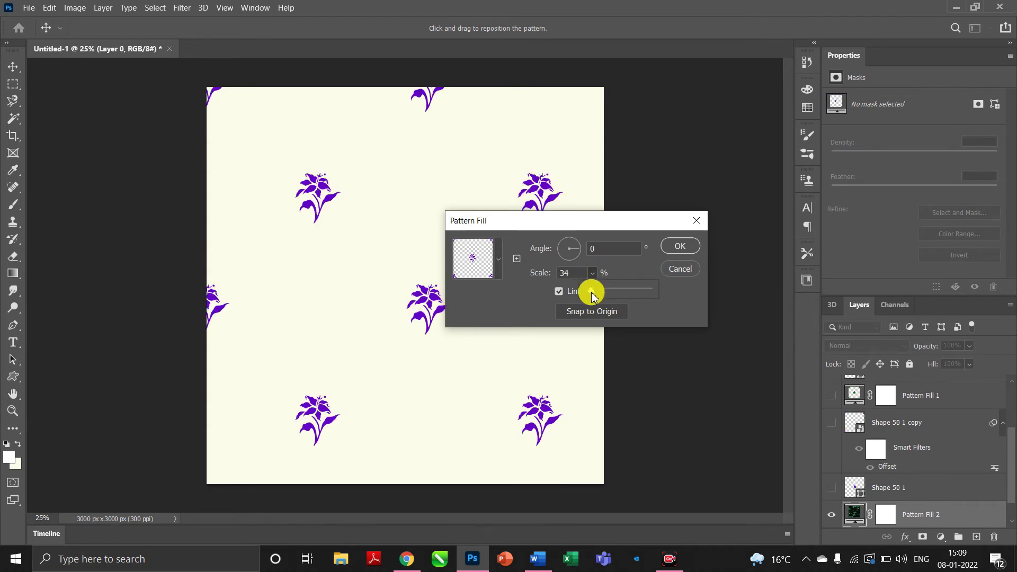
drag(592, 295, 593, 312)
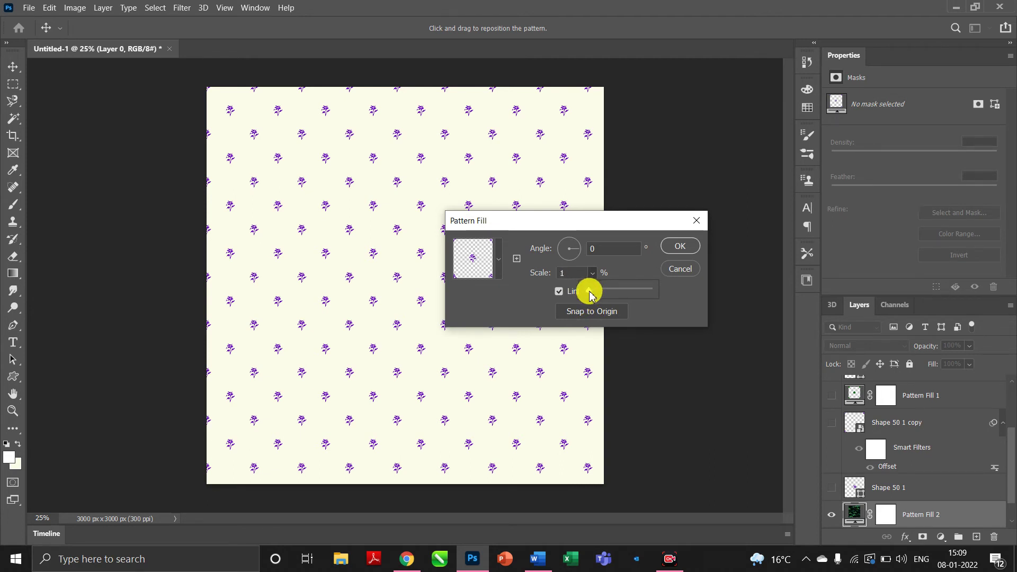
click(562, 275)
text(23)
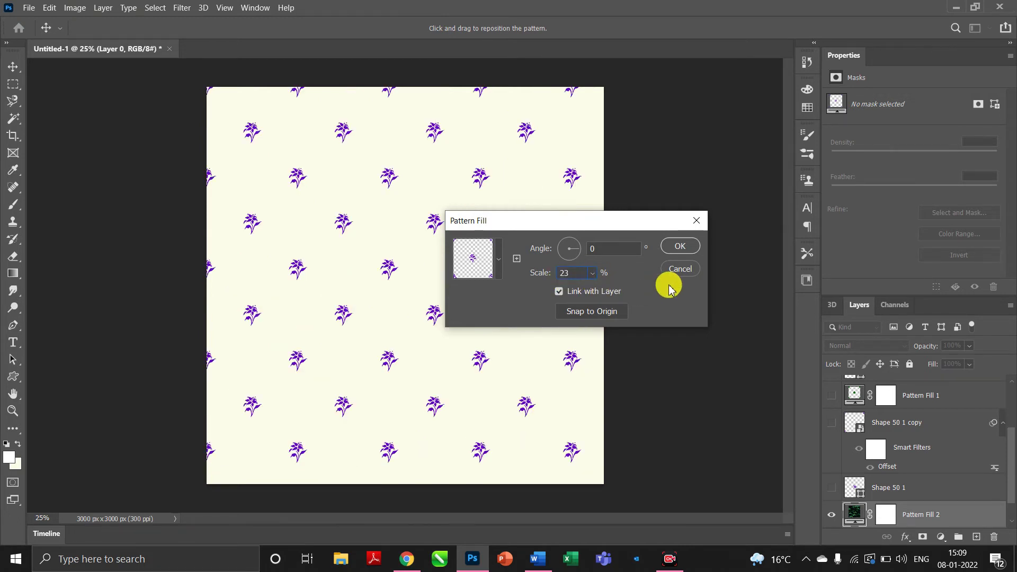
click(574, 274)
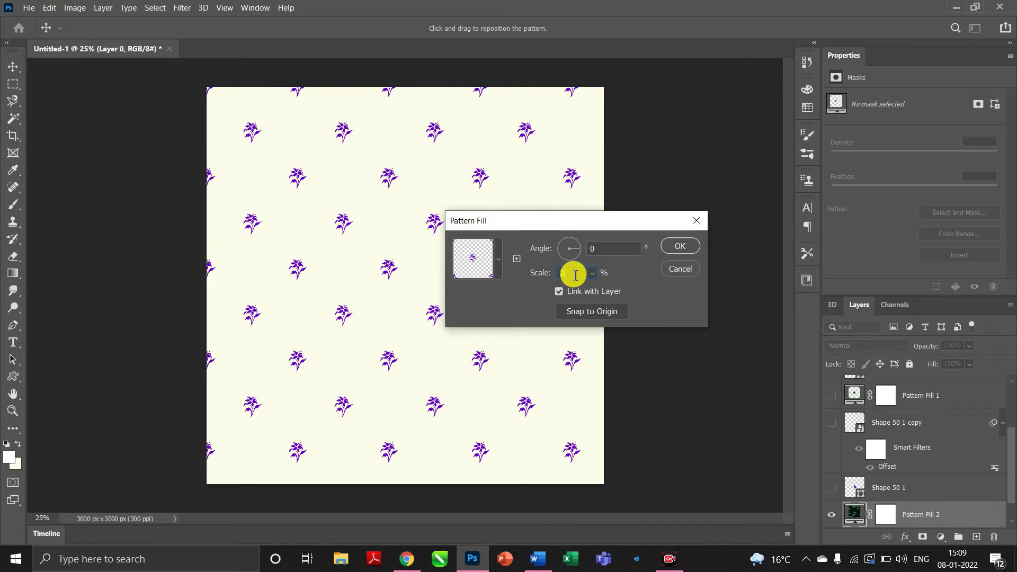
text(20)
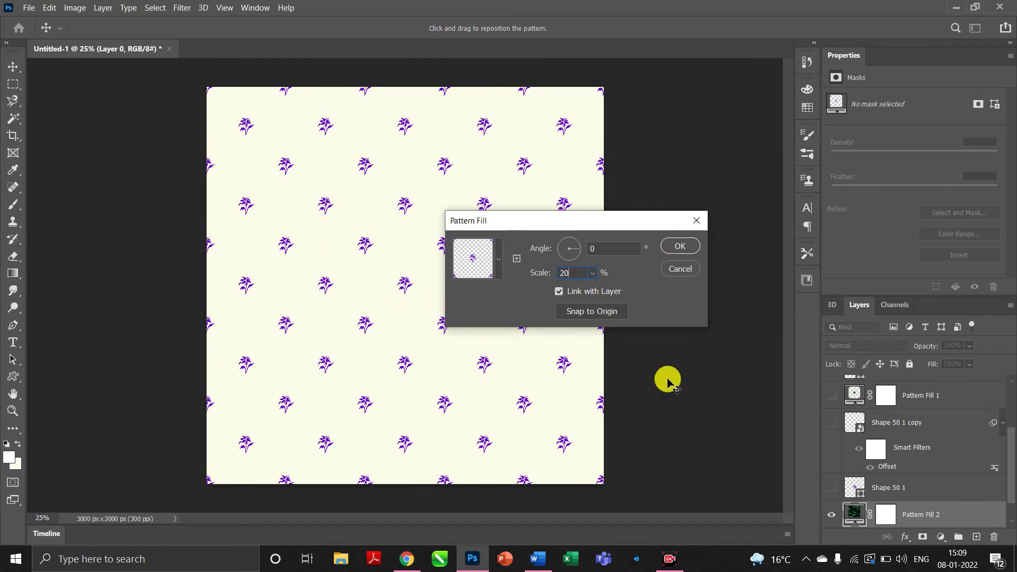
click(692, 247)
scroll(954, 518, down, 1)
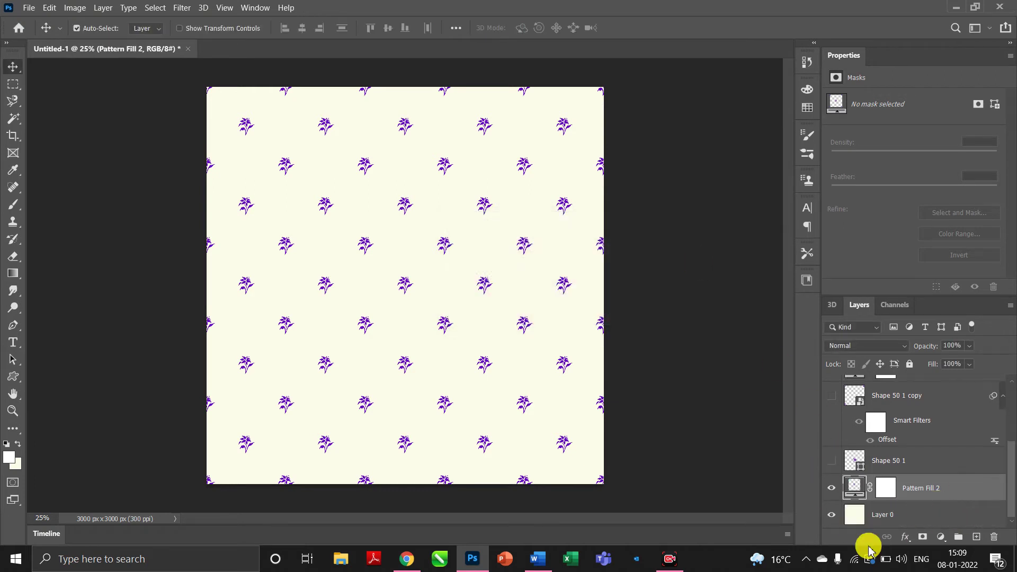
Set the background colour to pale pink #fdebe5 and fill Layer 0 with it.
click(935, 514)
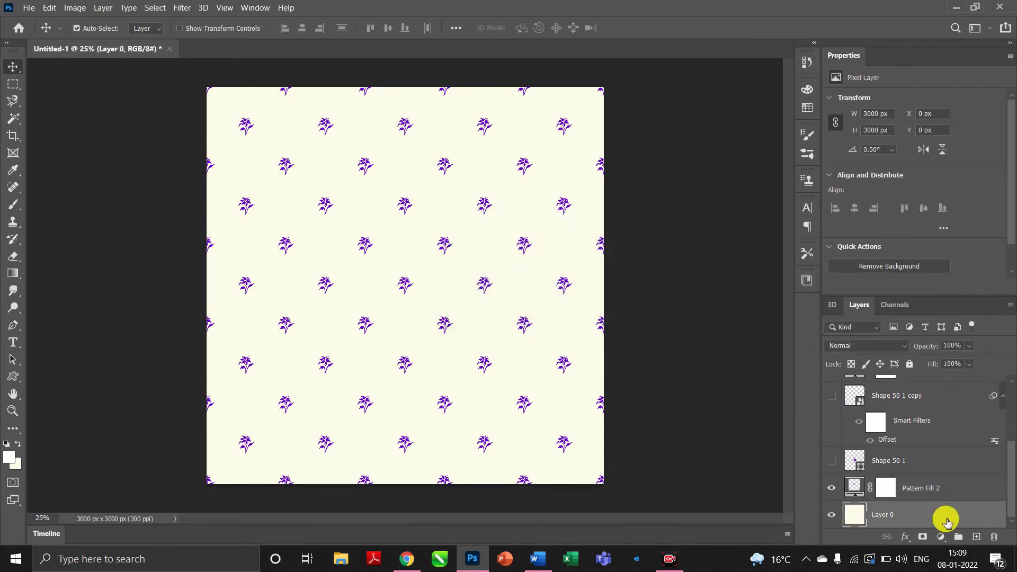
click(20, 469)
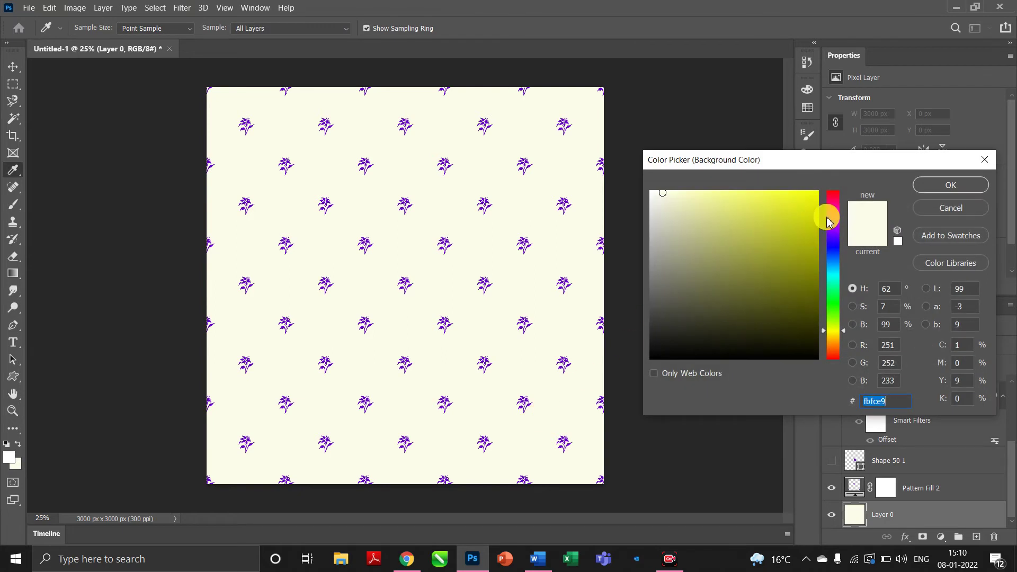
click(833, 352)
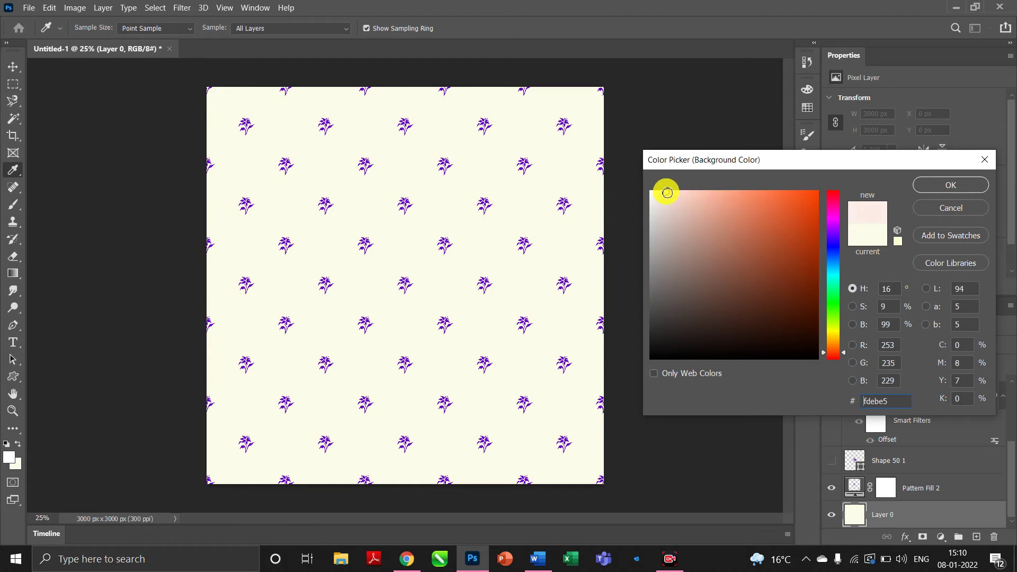
click(951, 185)
key(v)
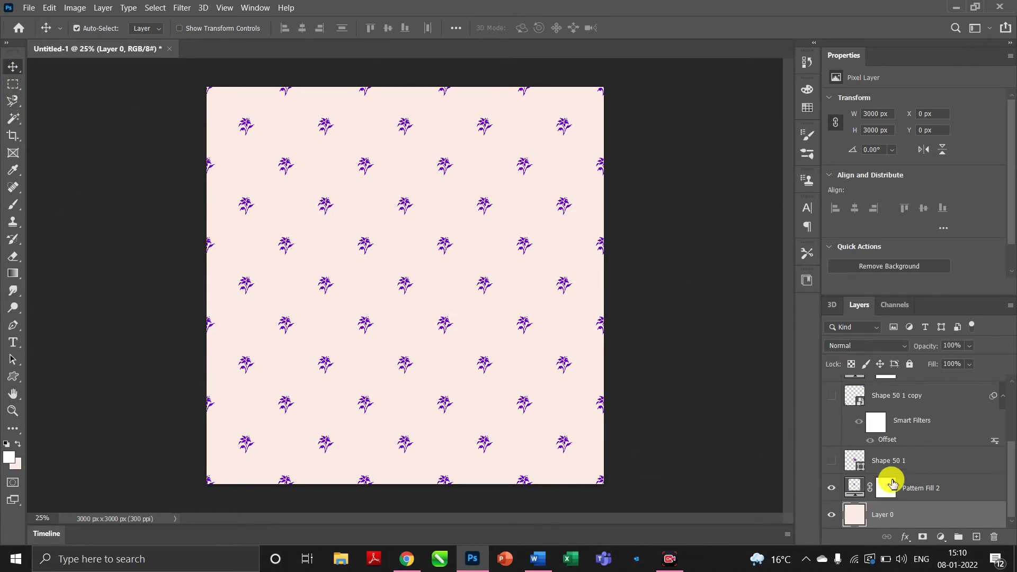
Reopen the settings of the flower Pattern Fill 2 layer to review its scale.
click(958, 488)
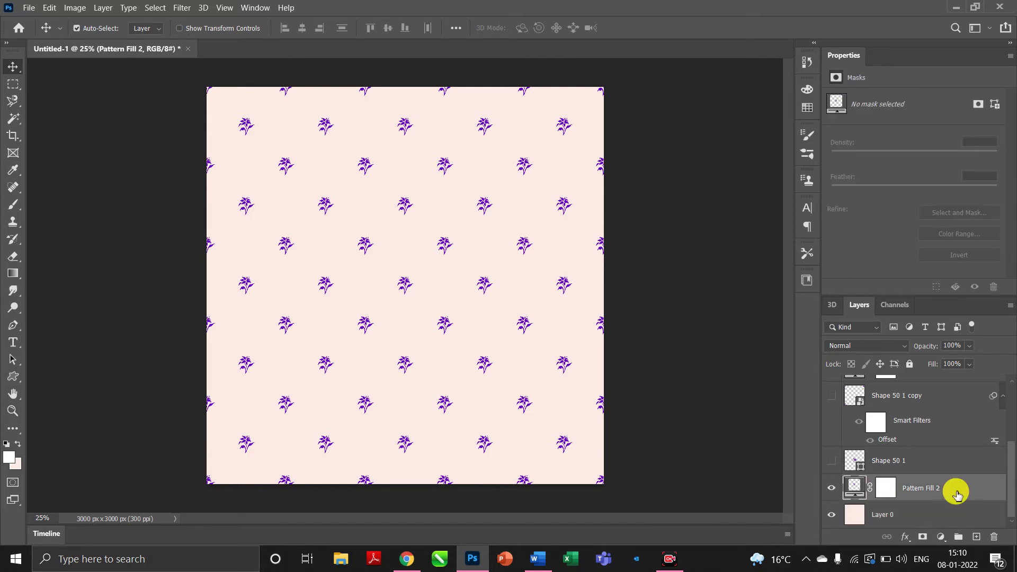
double_click(854, 488)
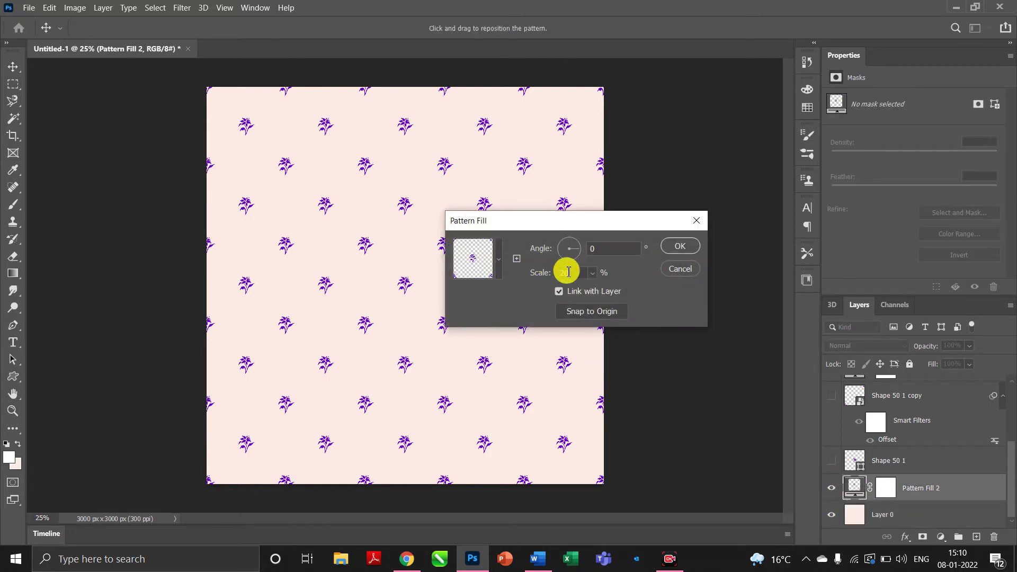
click(685, 246)
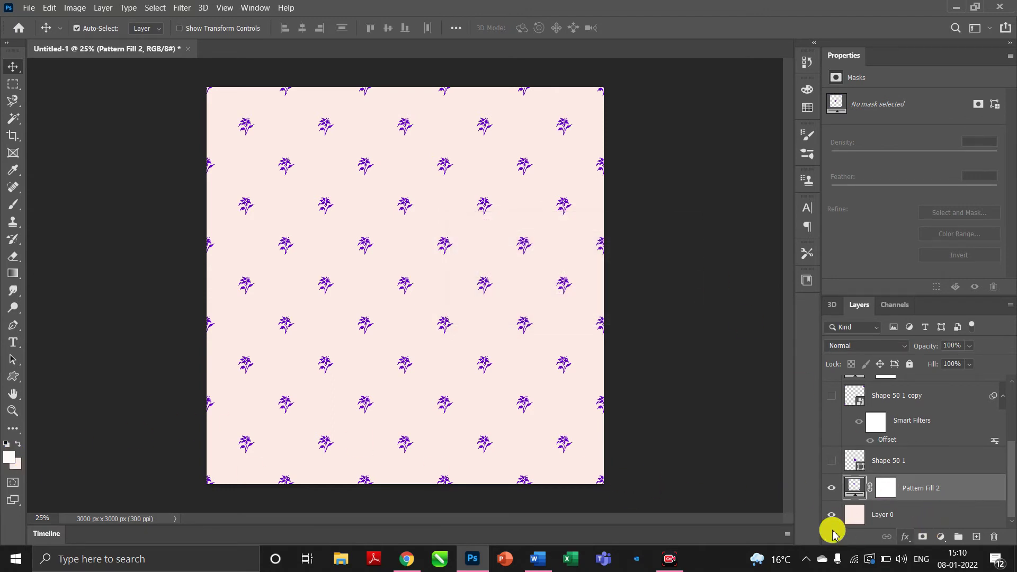
mouse_move(678, 559)
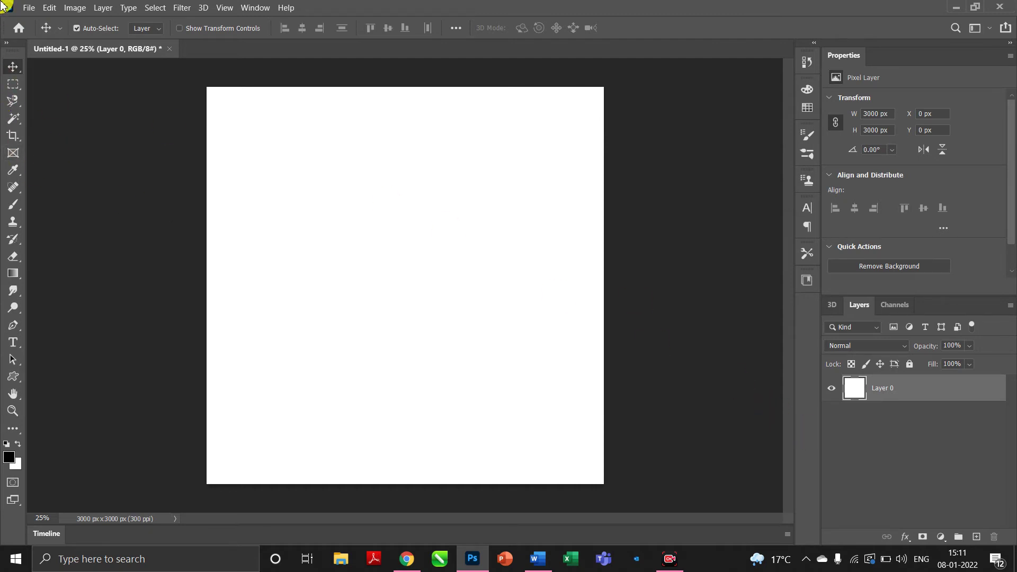
Place the image "download" from the Saved Pictures folder as an embedded object at the centre of the blank canvas.
click(30, 9)
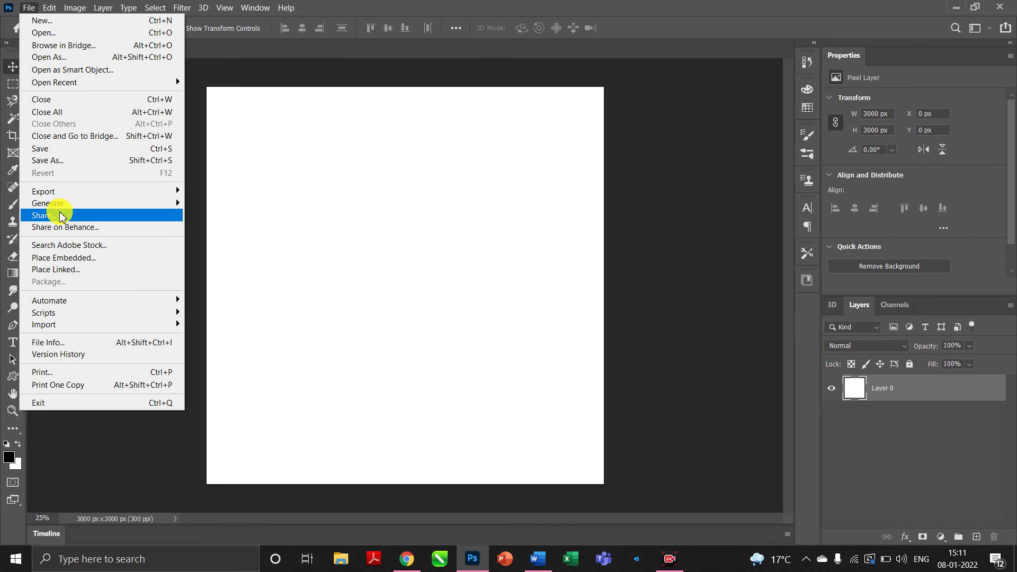
click(72, 258)
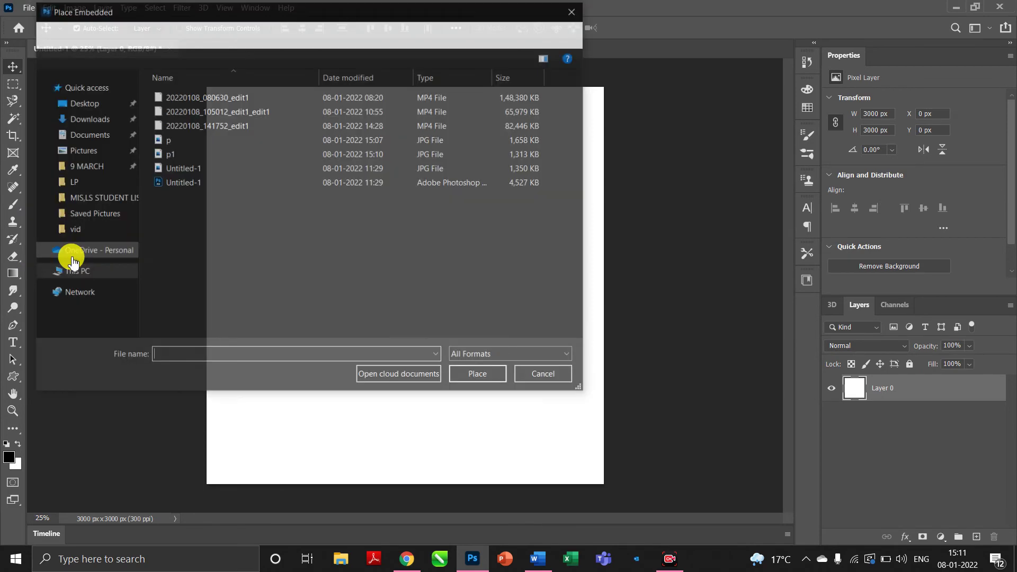
click(88, 174)
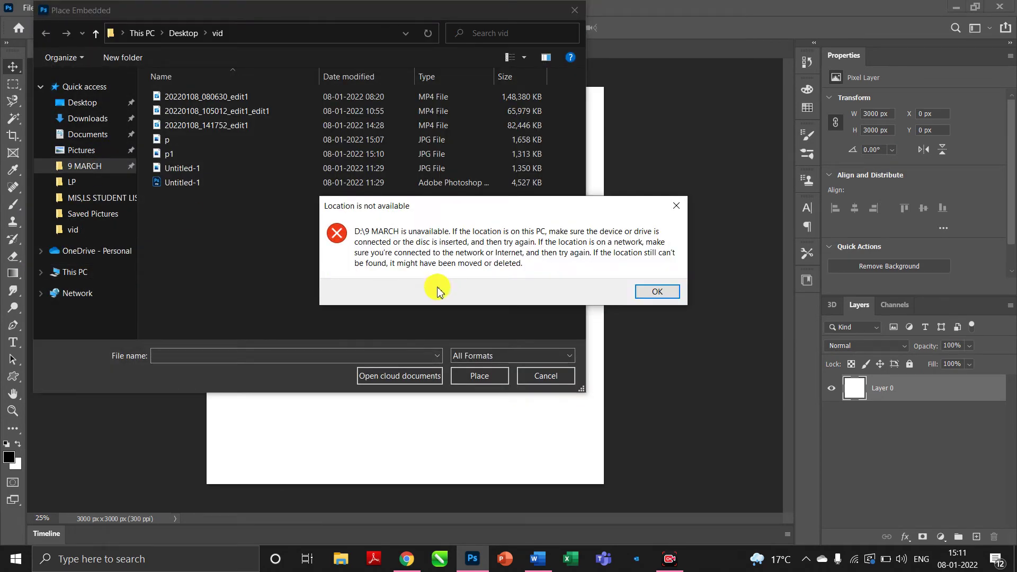
click(656, 293)
click(75, 151)
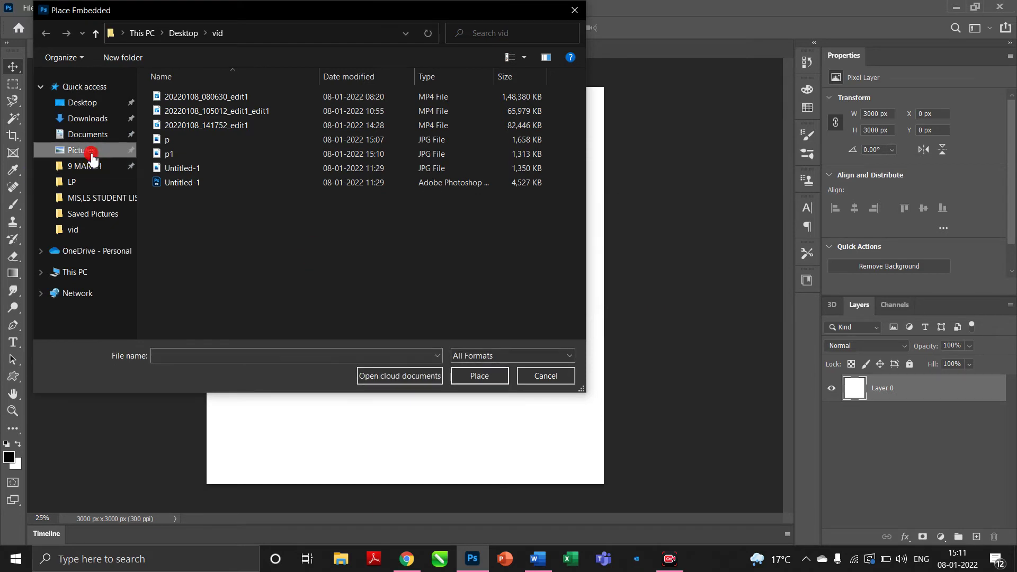
double_click(329, 111)
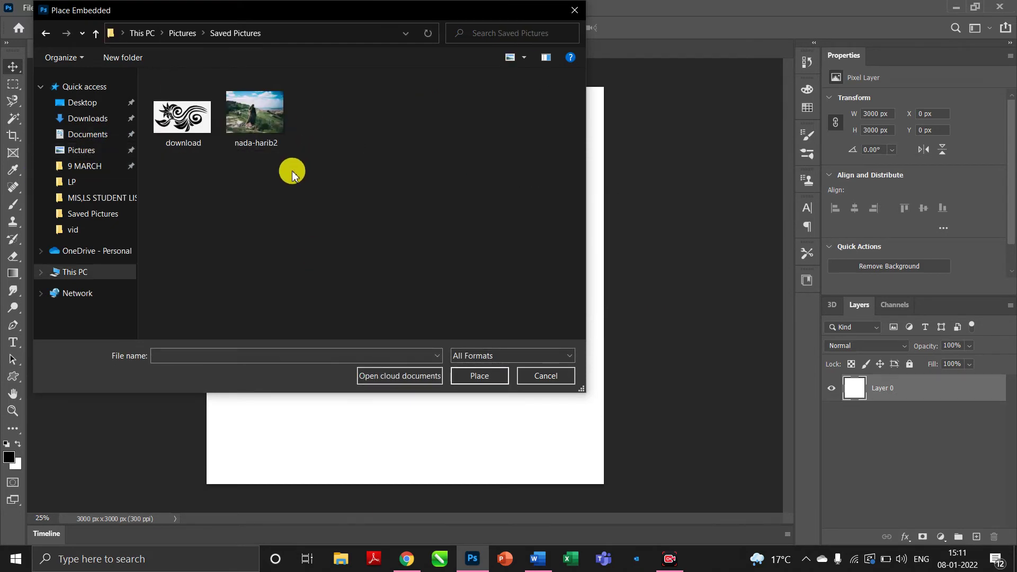
click(188, 123)
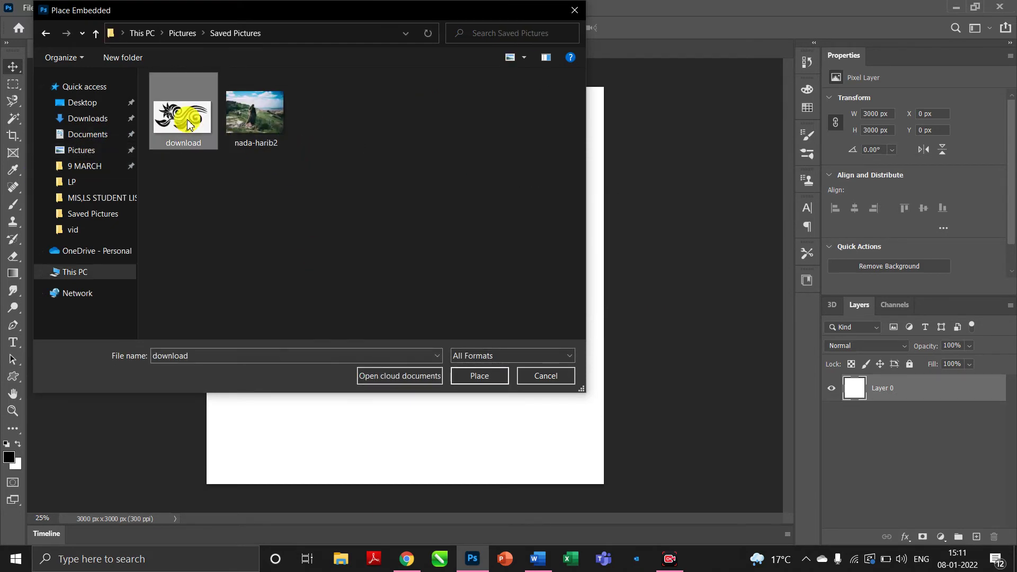
click(467, 373)
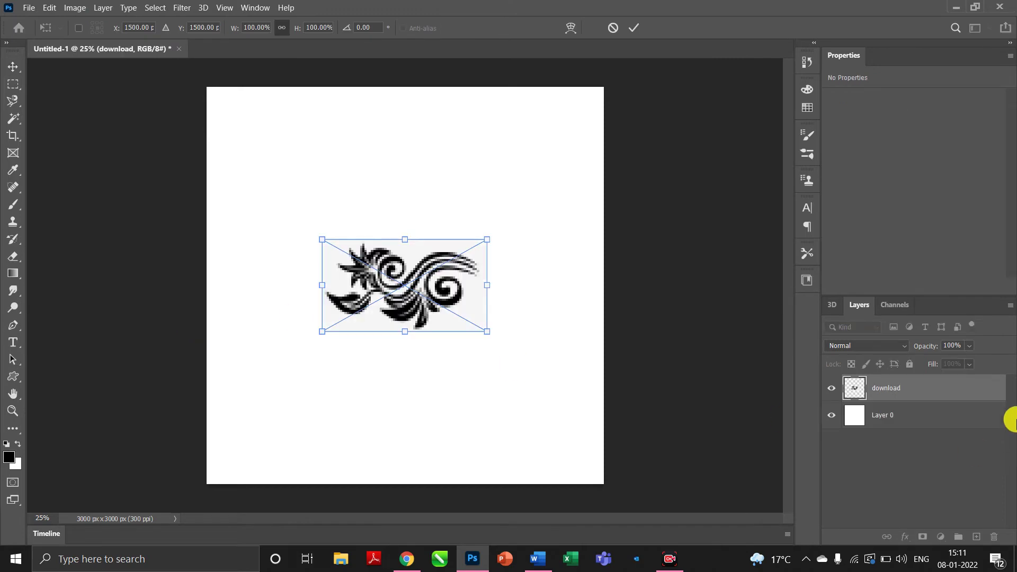
key(Return)
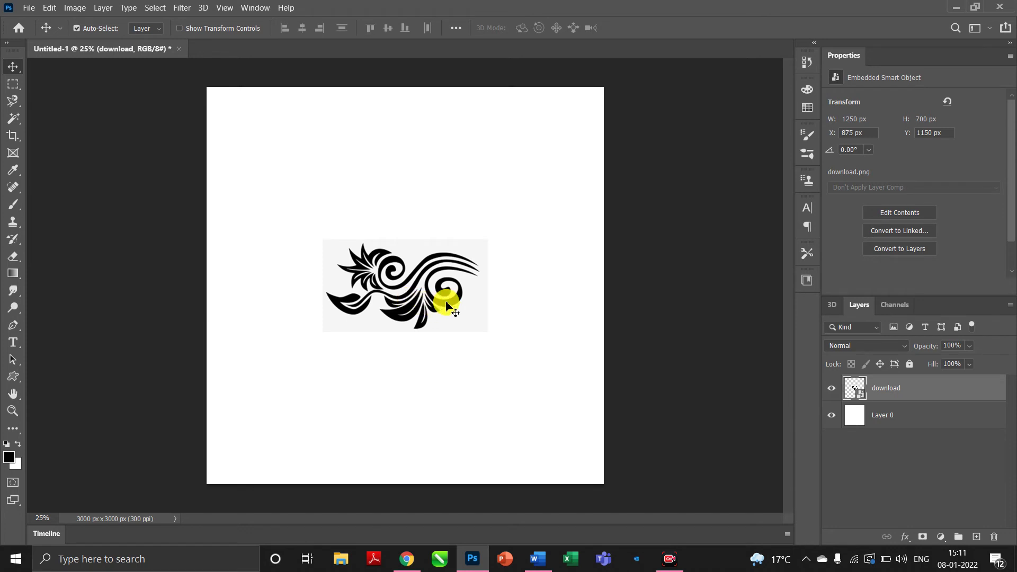
Hide the white Layer 0 beneath the placed ornament image.
click(862, 414)
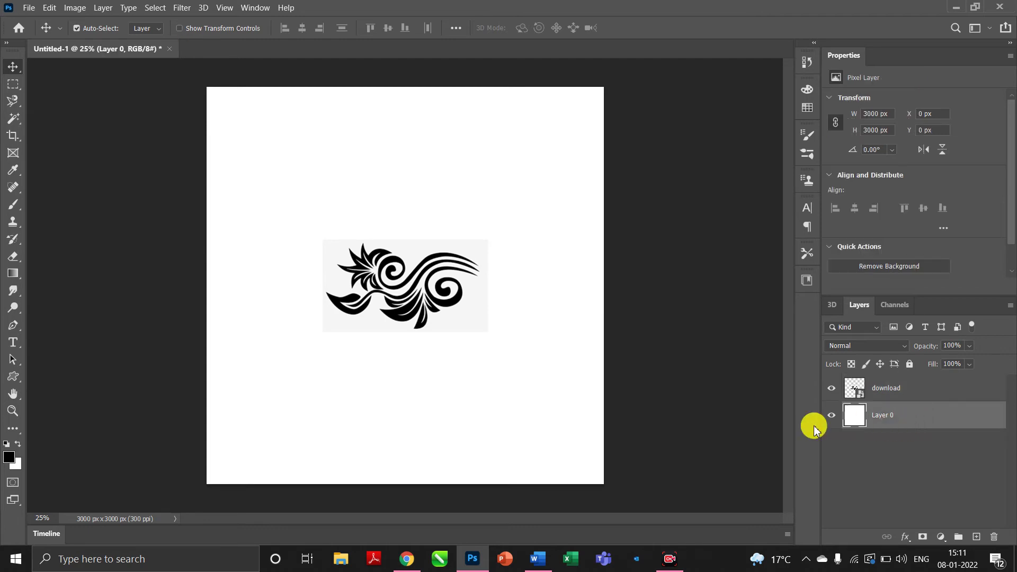
click(832, 416)
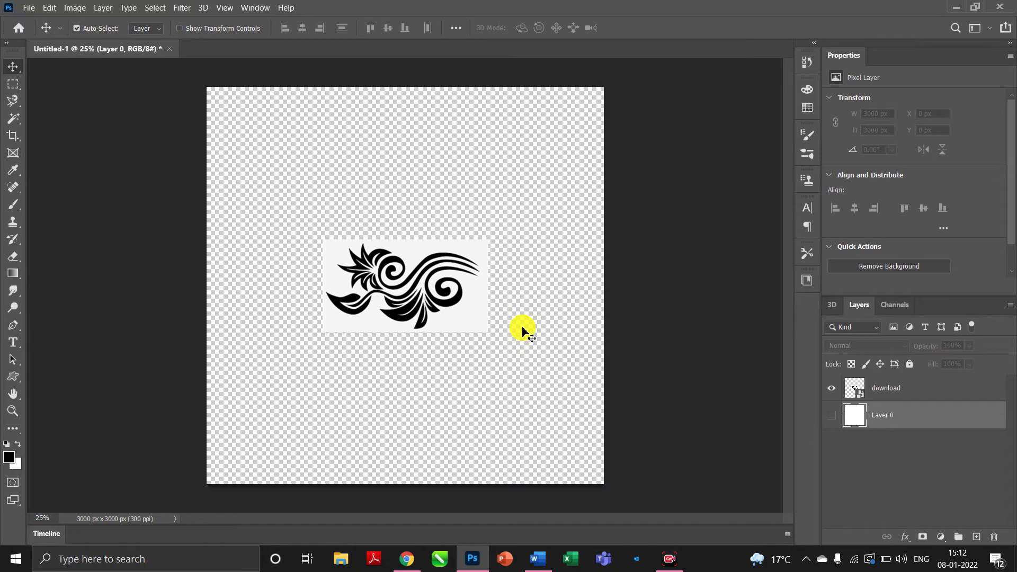
Select the light background of the download ornament layer with the Magic Wand and try to delete it.
click(948, 388)
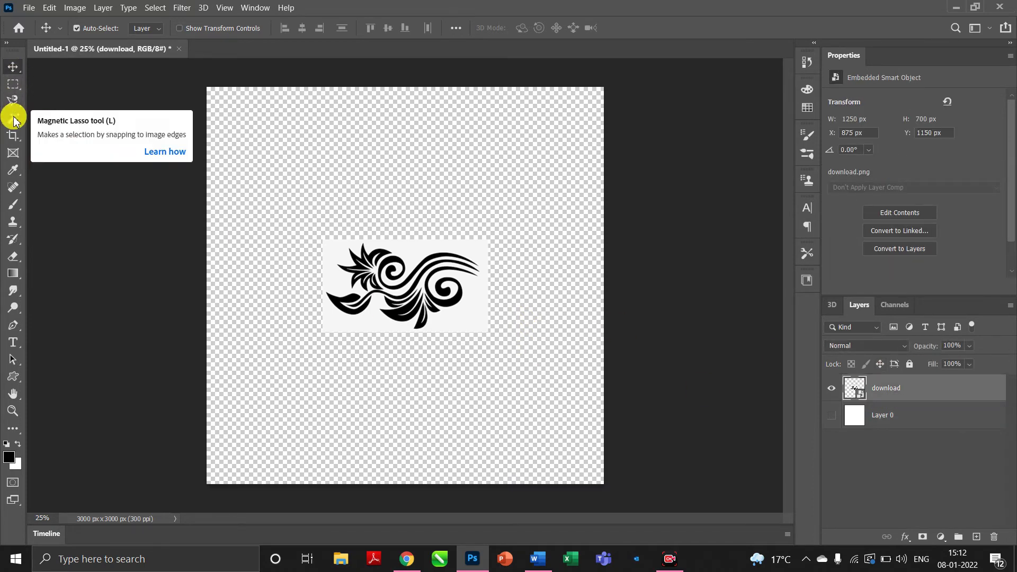
click(13, 118)
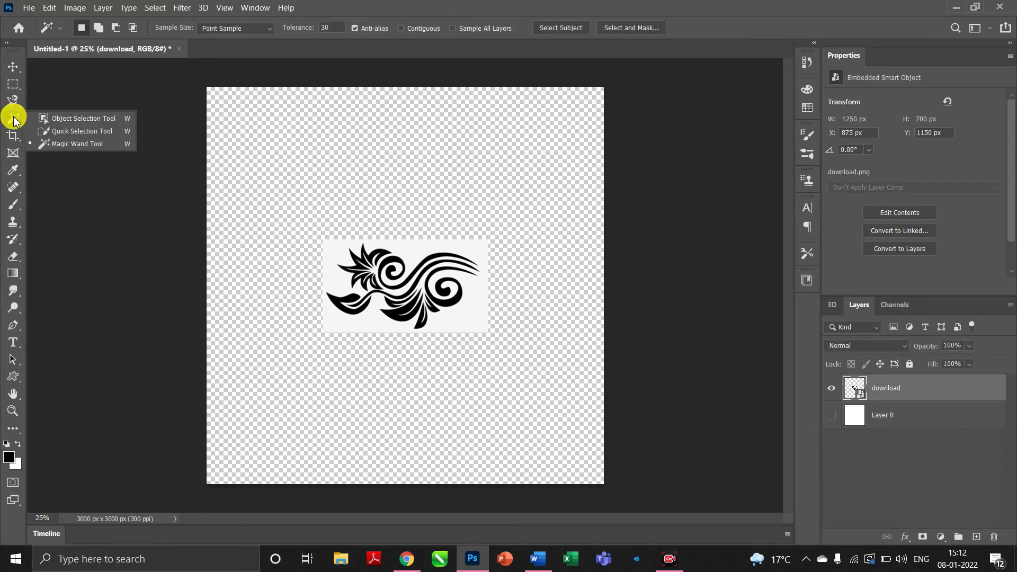
click(71, 144)
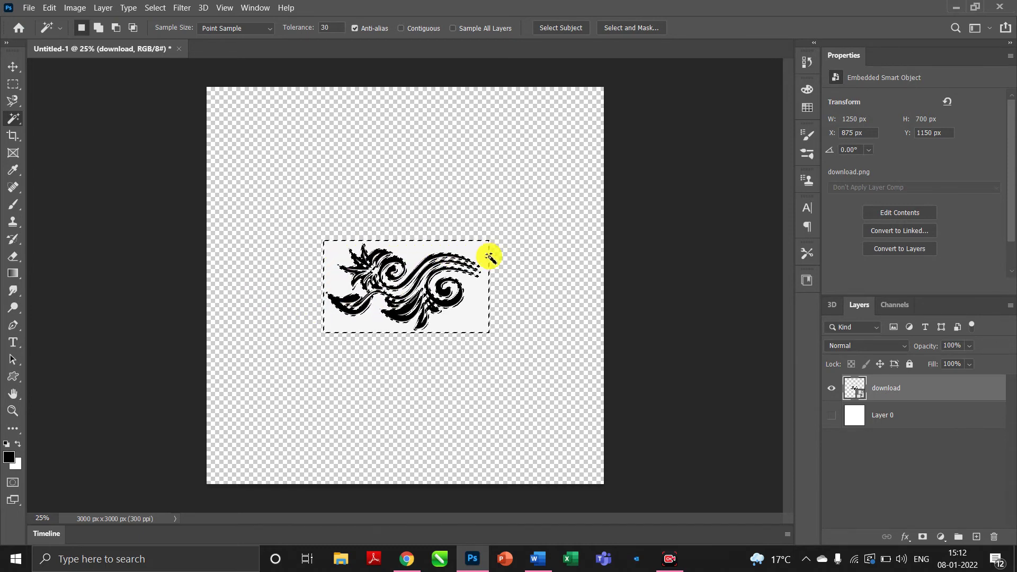
key(Delete)
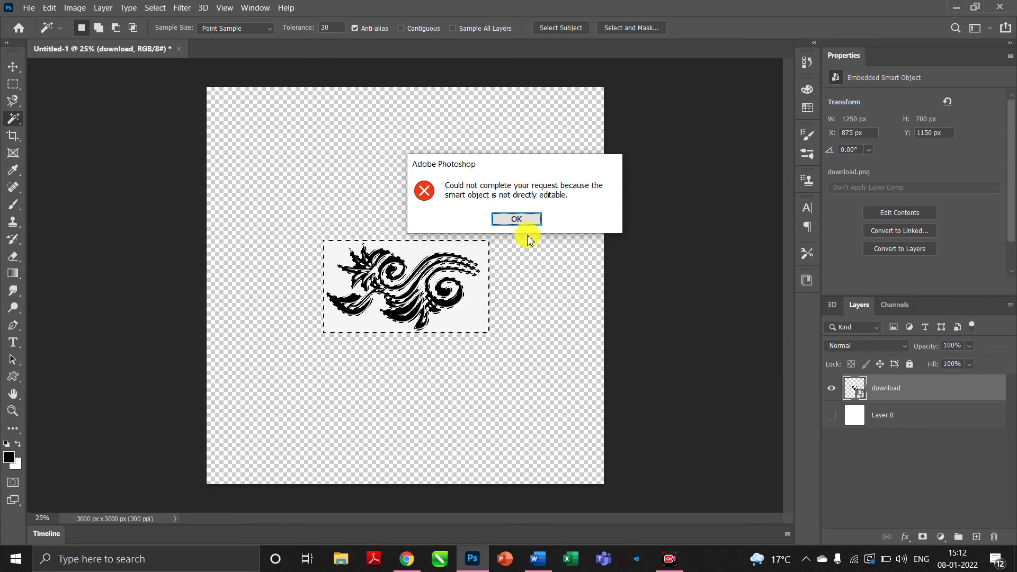
click(516, 220)
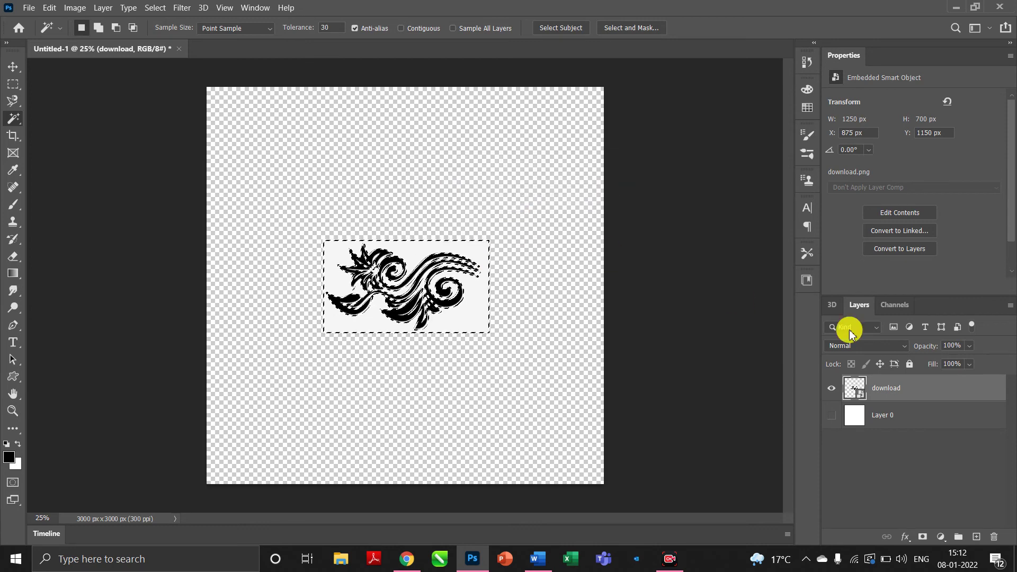
Rasterize the download layer and delete the selected light background around the ornament.
right_click(955, 398)
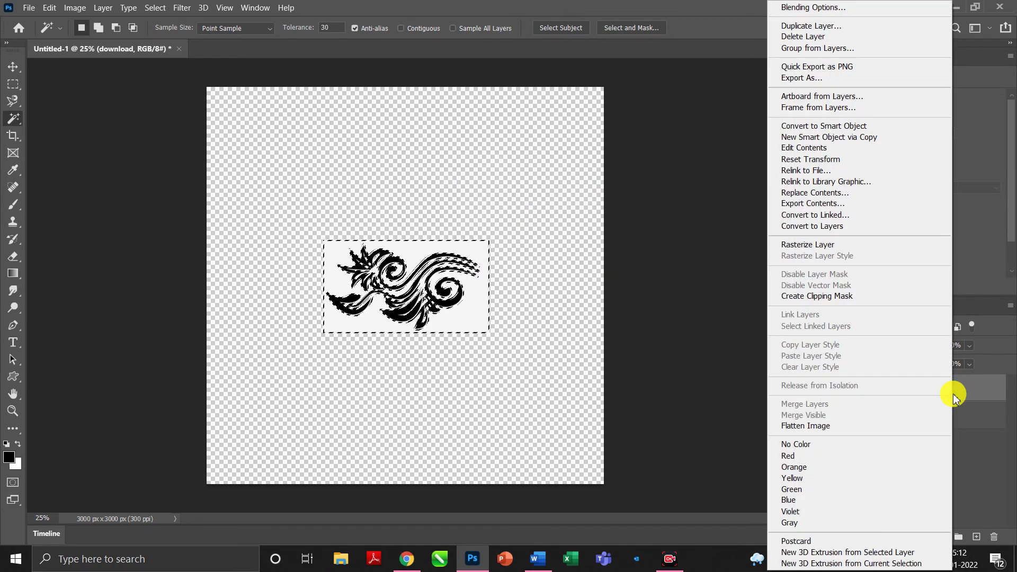
click(794, 244)
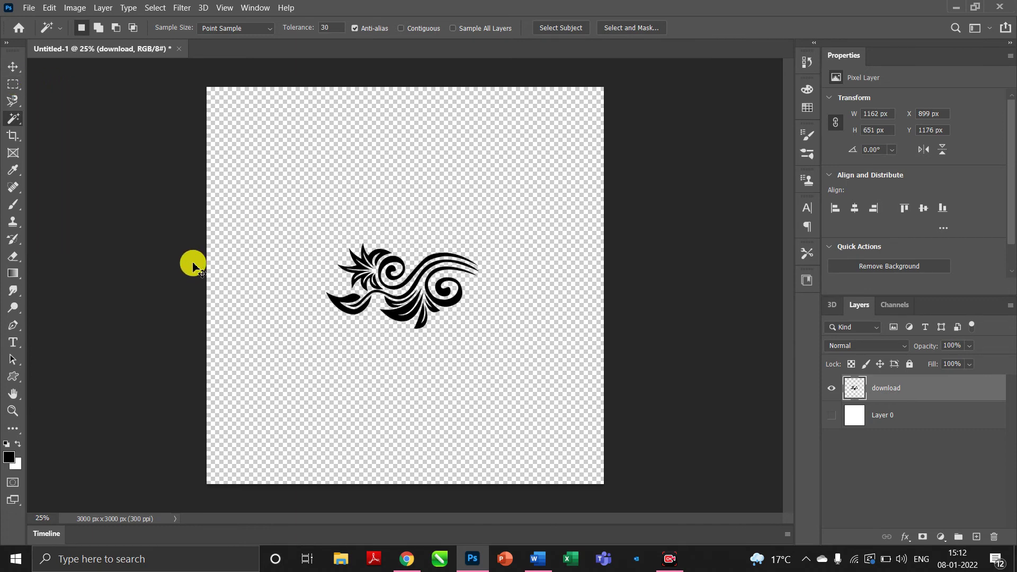
click(12, 66)
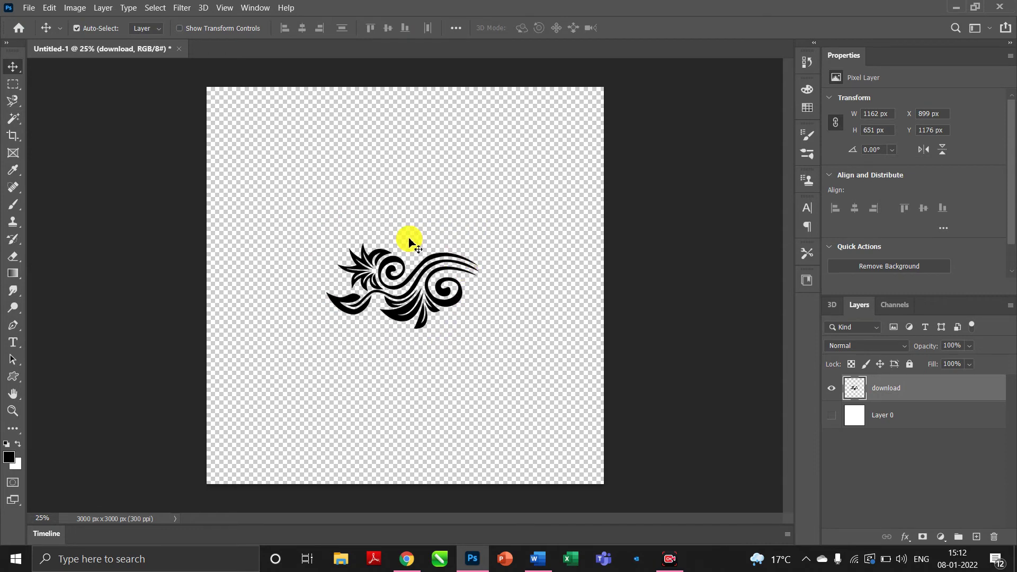
Show Layer 0 again, and place a vertical and a horizontal ruler guide through the centre of the canvas.
click(832, 416)
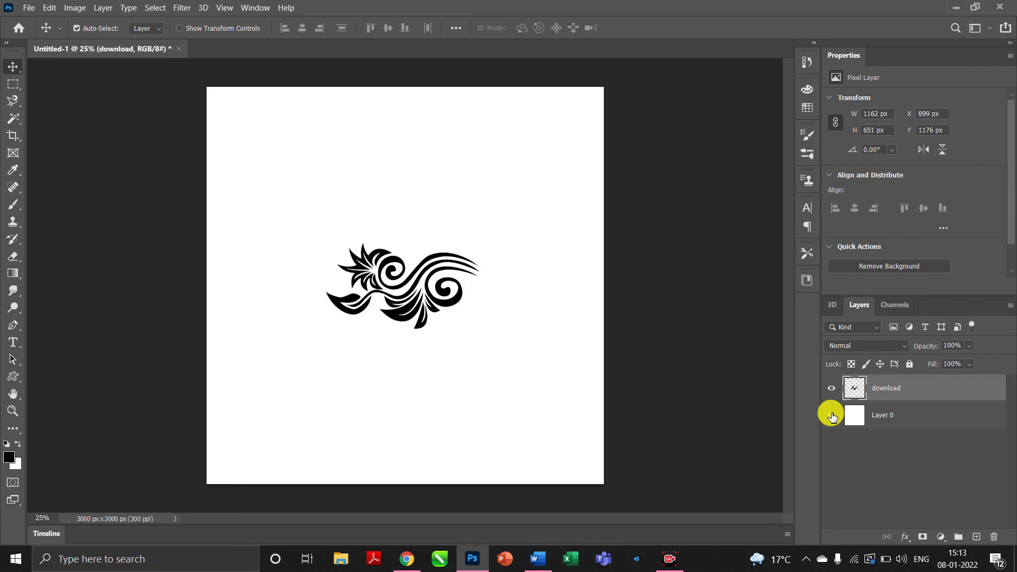
mouse_move(453, 307)
mouse_down()
mouse_move(453, 278)
mouse_move(454, 325)
mouse_move(452, 266)
mouse_move(472, 251)
mouse_move(464, 345)
mouse_move(466, 280)
mouse_move(463, 306)
mouse_up()
click(940, 431)
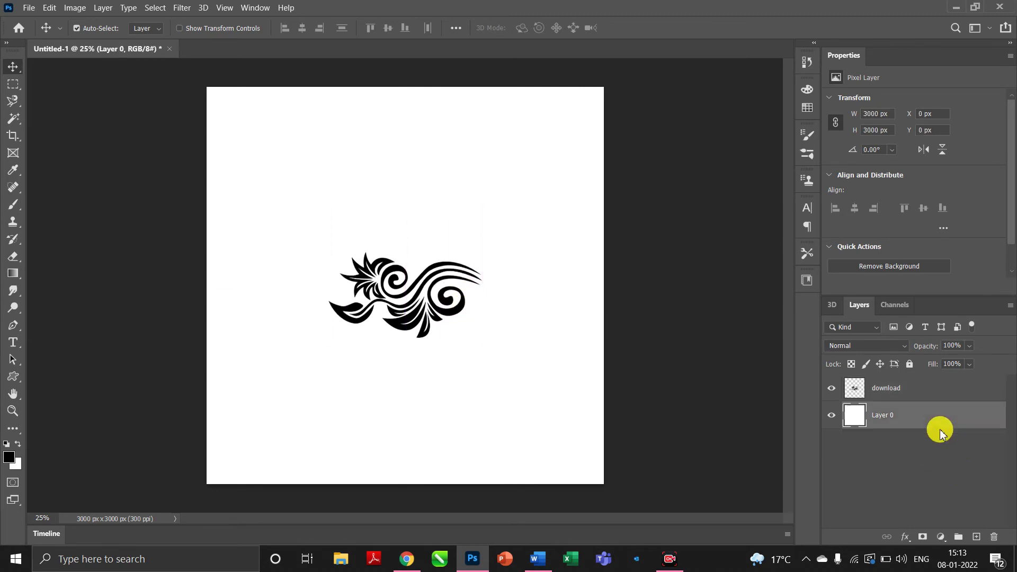
key(ctrl+t)
click(221, 9)
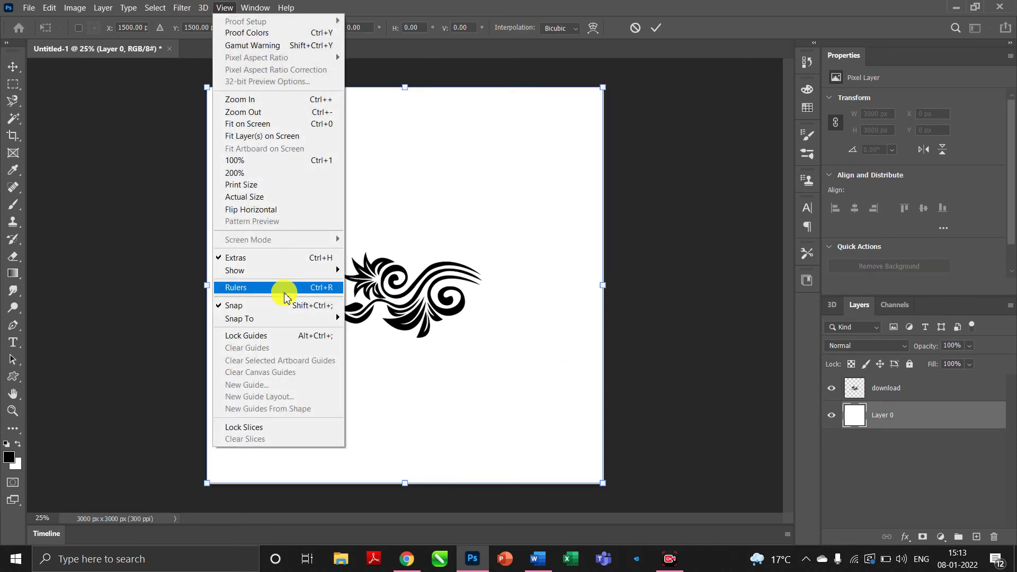
click(285, 287)
drag(35, 218, 410, 247)
drag(434, 68, 436, 291)
Move the ornament so its centre sits on the intersection of the two guides.
click(949, 390)
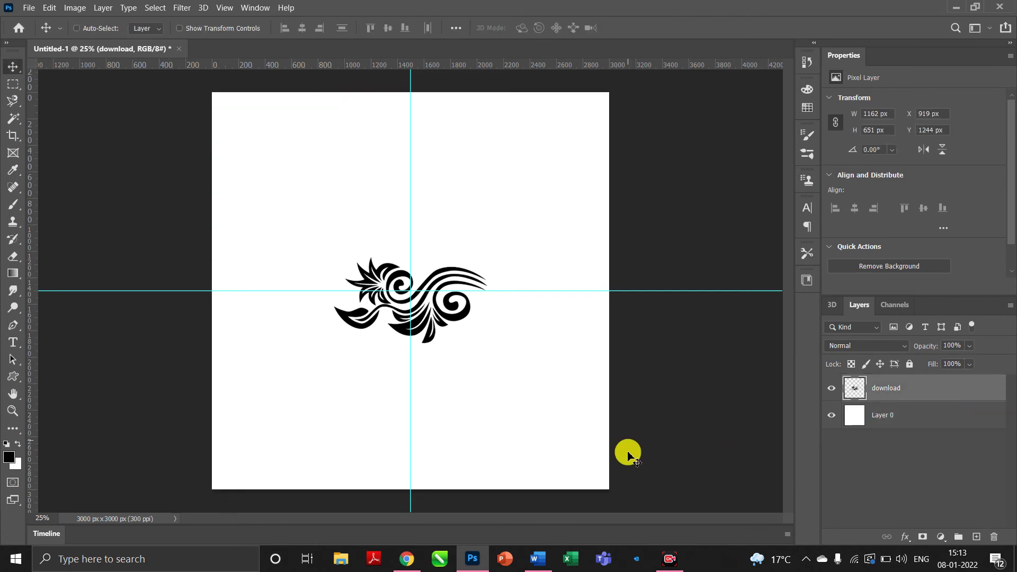
key(ctrl+t)
drag(437, 281, 442, 277)
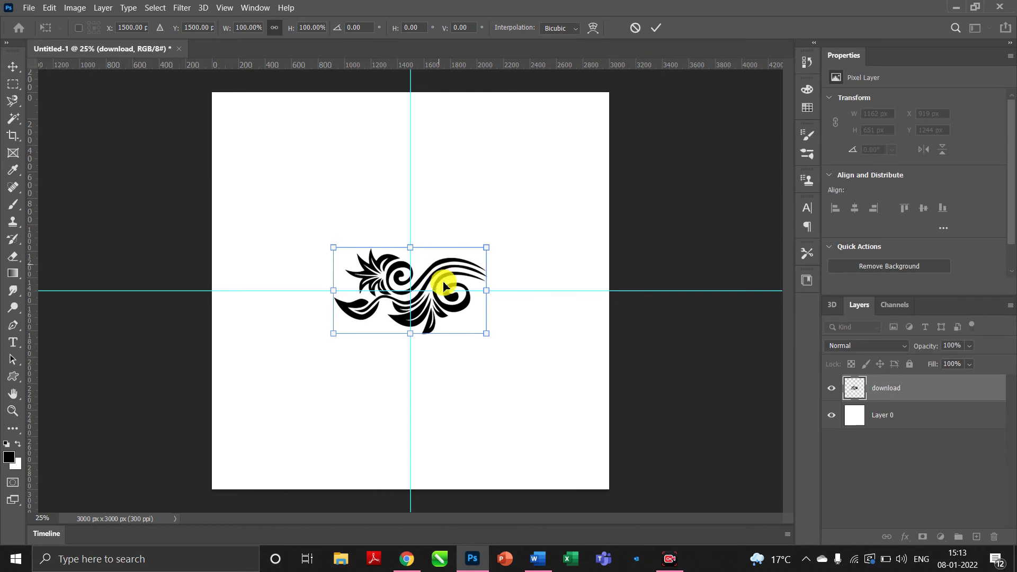
click(903, 394)
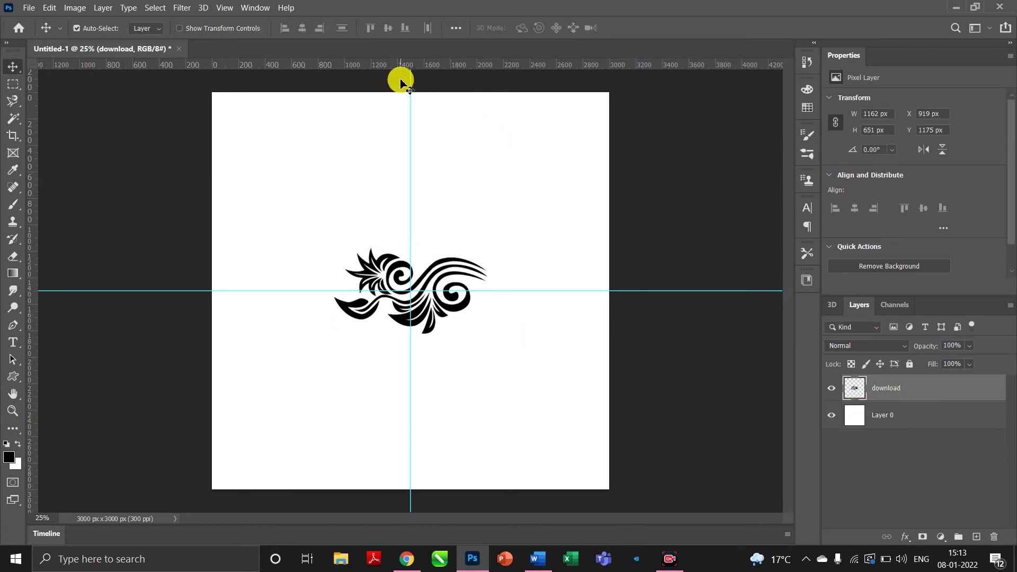
Remove both guides from the canvas and hide the rulers.
drag(412, 80, 33, 103)
drag(79, 289, 106, 71)
click(225, 7)
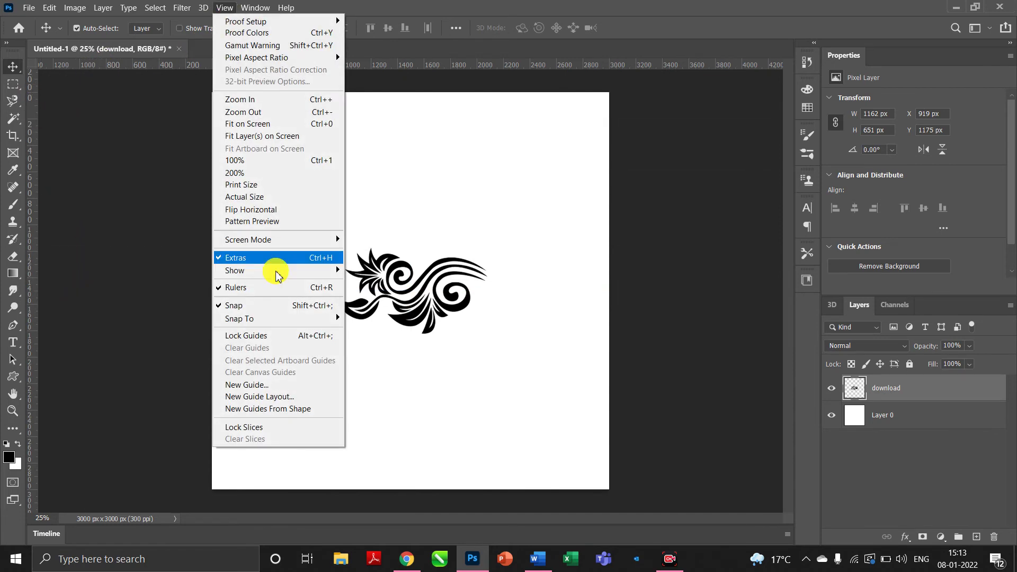
click(274, 289)
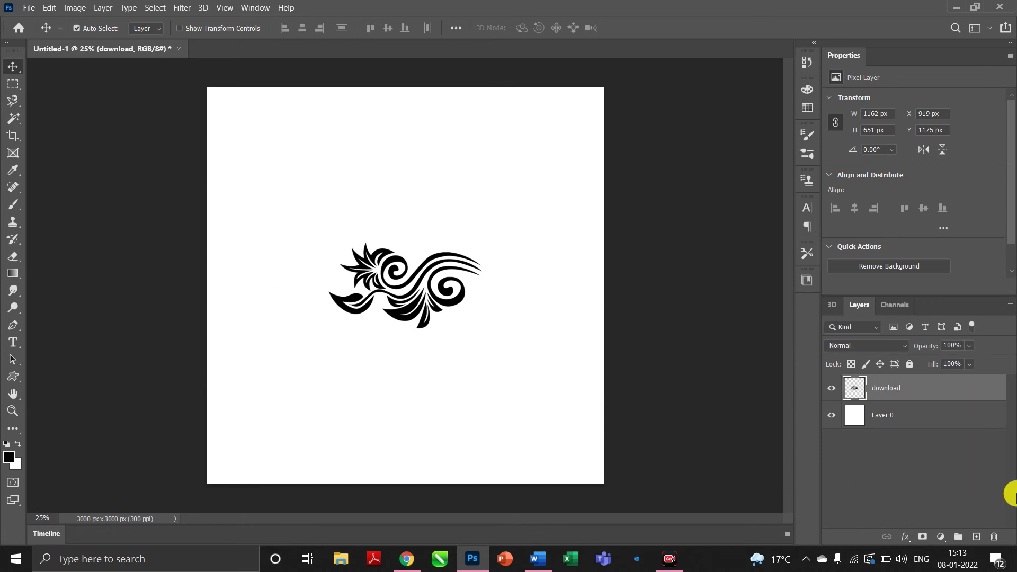
click(179, 8)
mouse_move(238, 276)
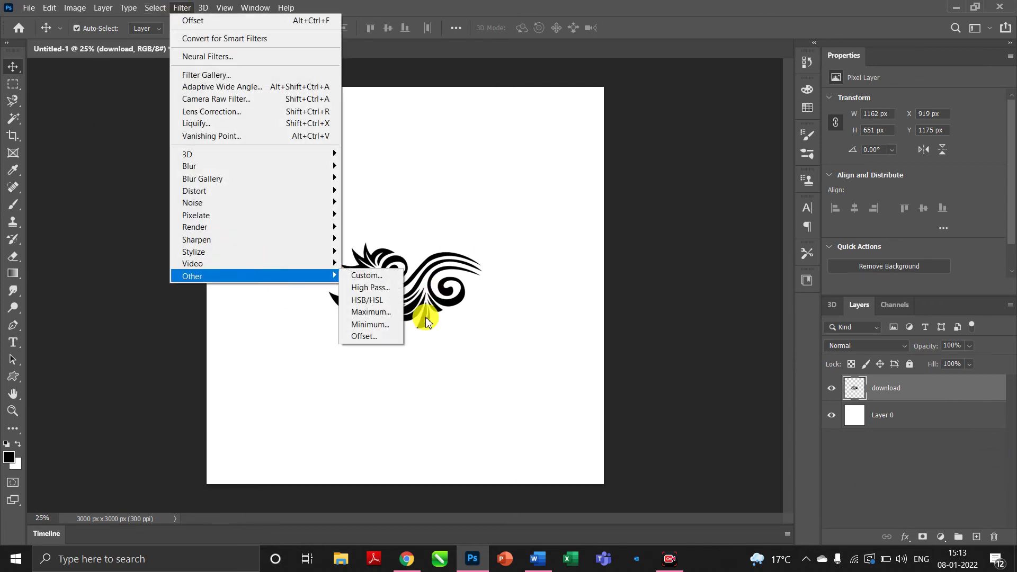
click(391, 337)
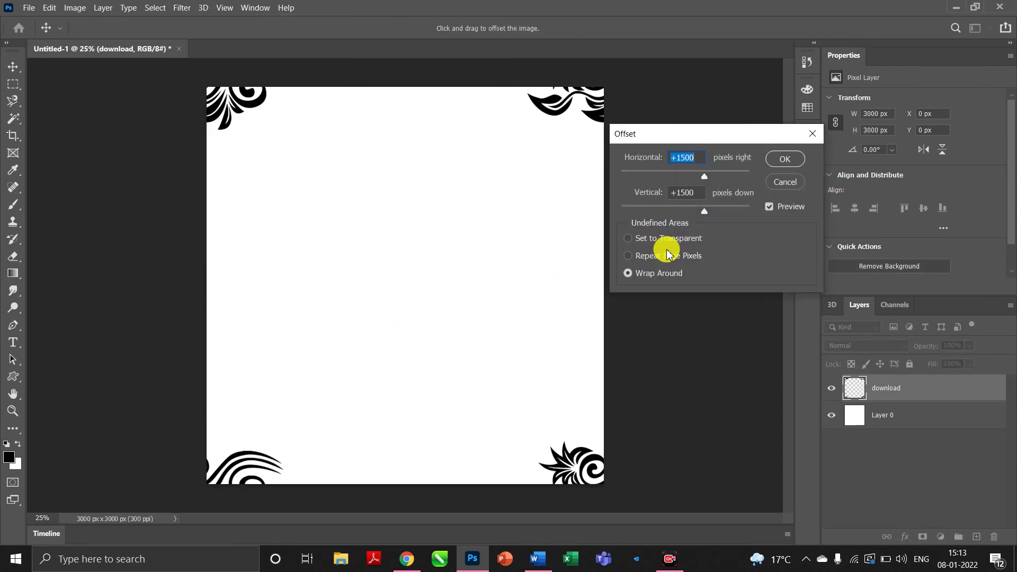
click(816, 136)
click(947, 397)
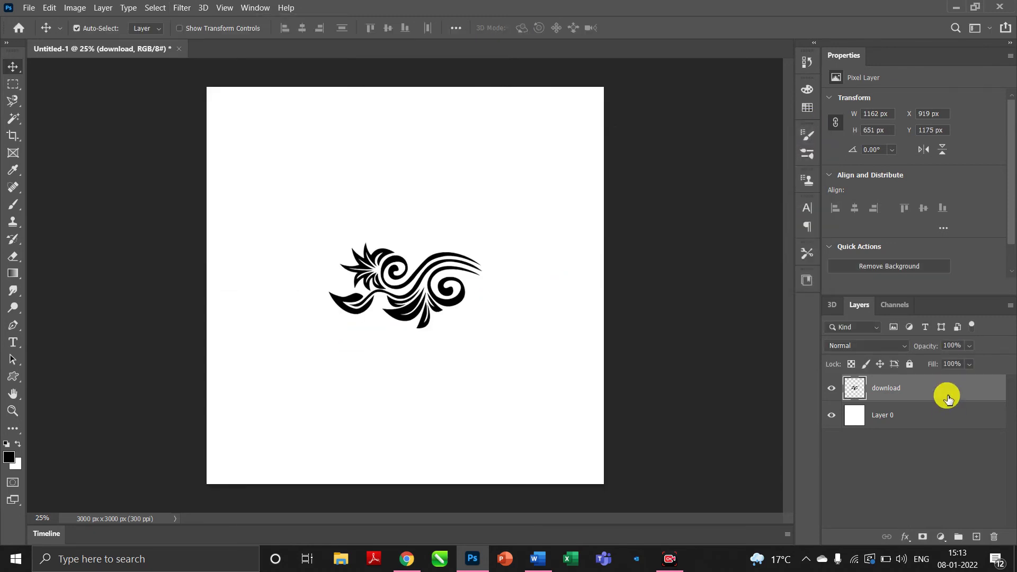
drag(947, 398, 988, 548)
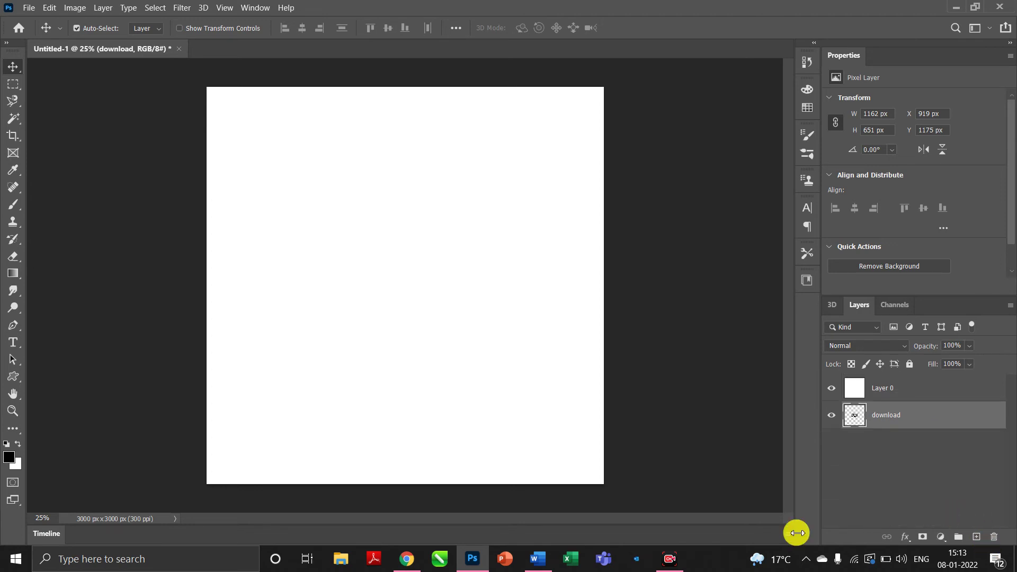
key(ctrl+z)
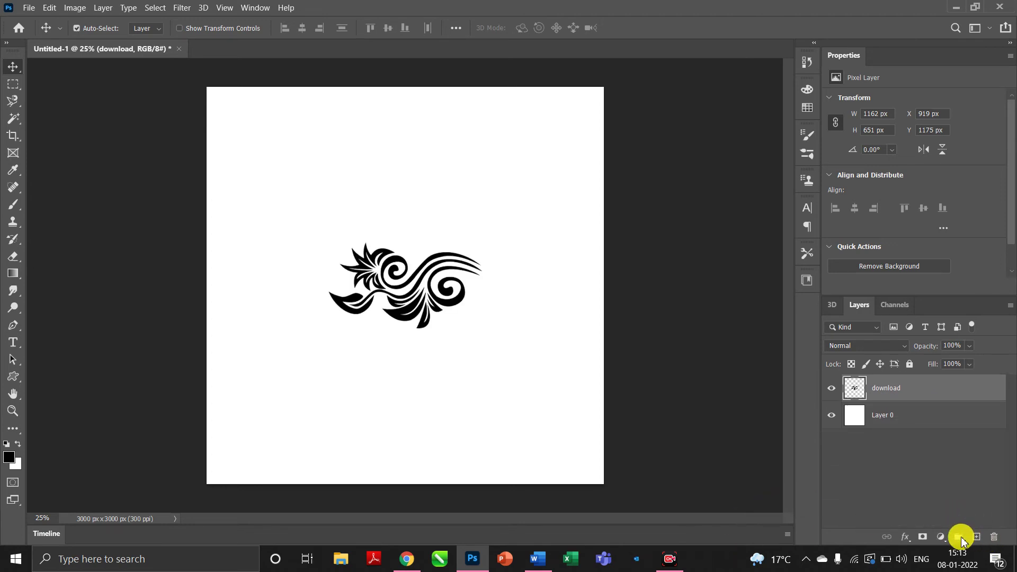
Duplicate the download layer and offset the copy by +750 px horizontally and +1500 px vertically with Wrap Around.
drag(957, 387, 976, 537)
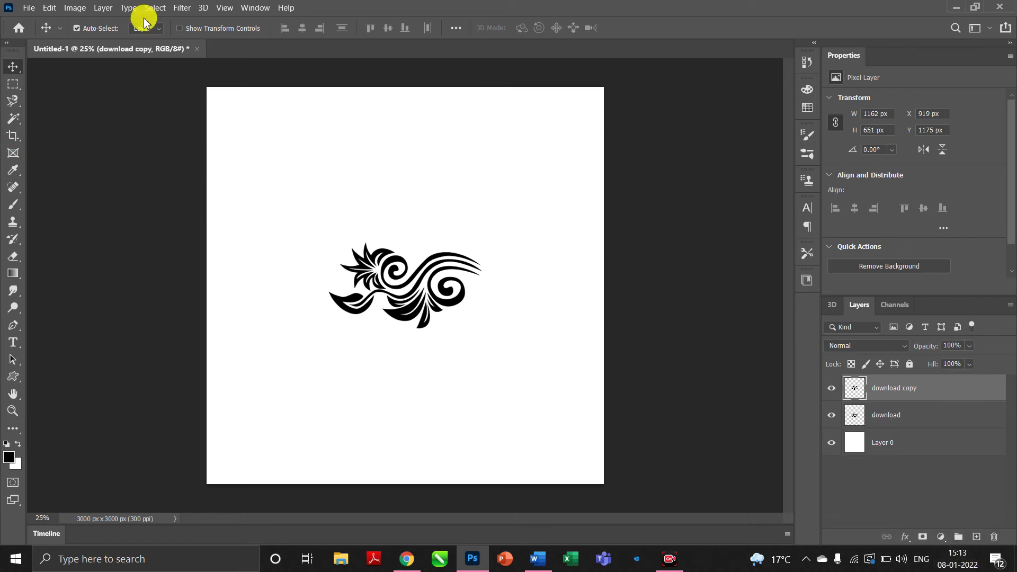
click(186, 8)
mouse_move(268, 277)
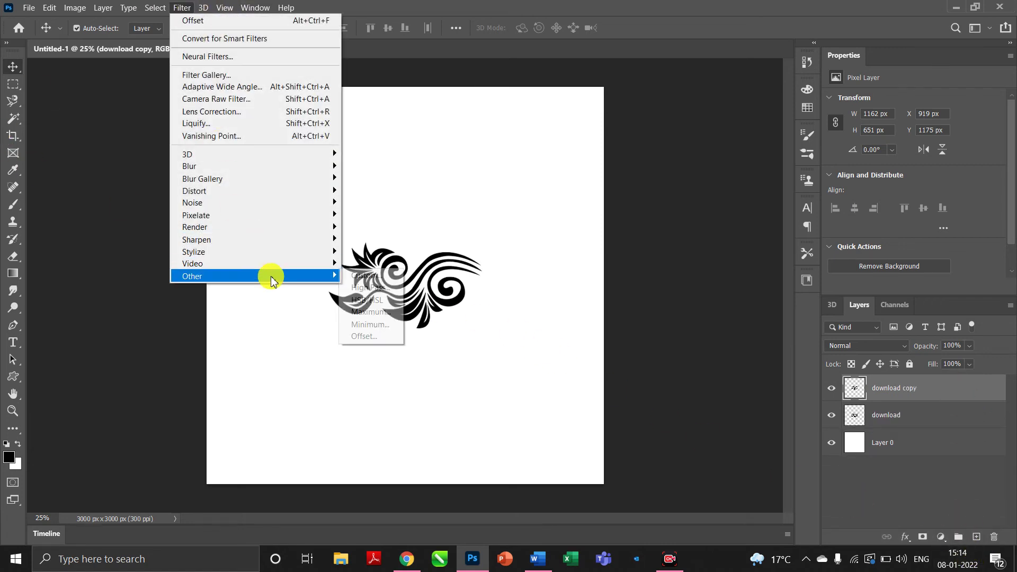
click(397, 337)
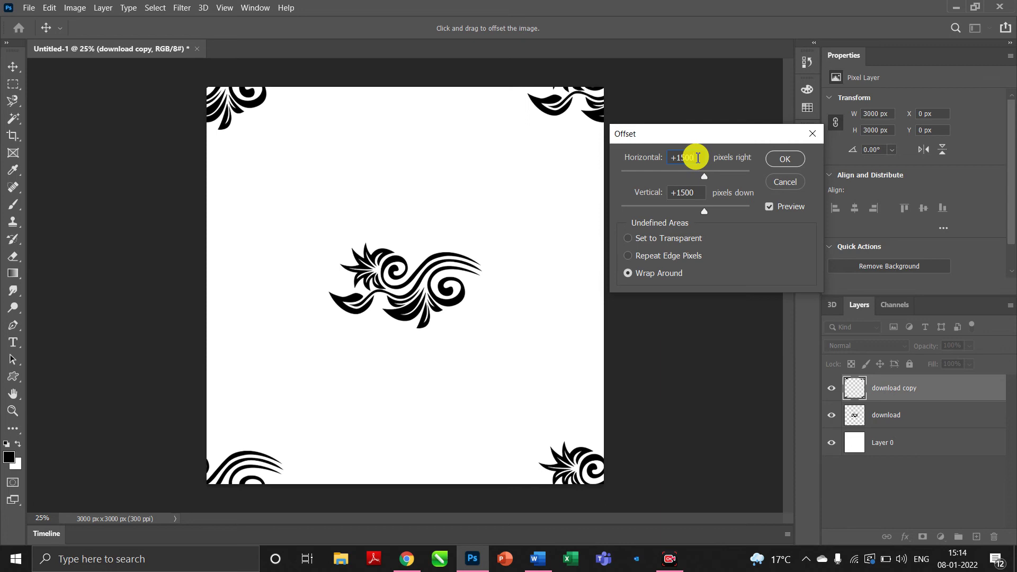
key(BackSpace)
key(BackSpace)
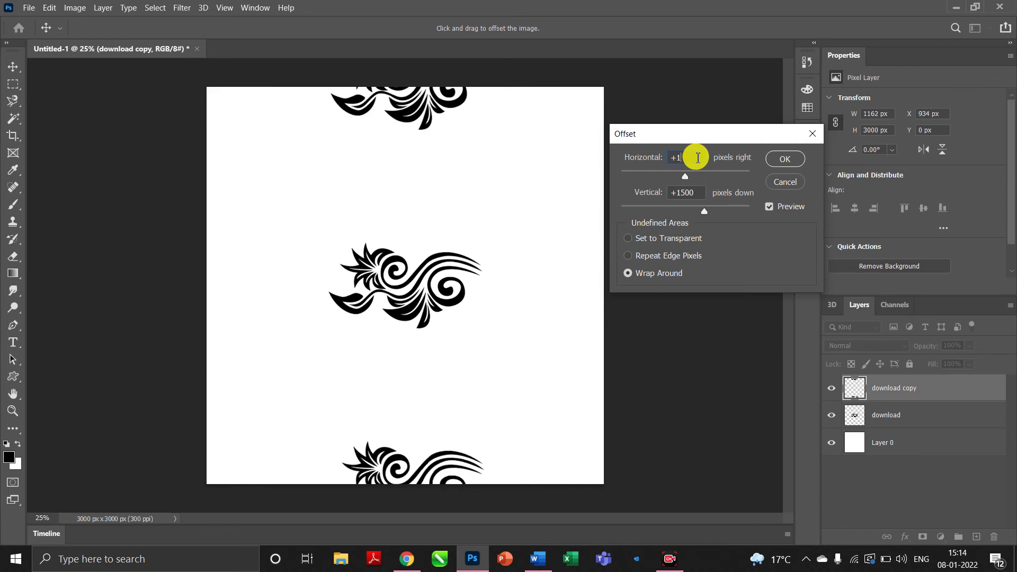
key(BackSpace)
text(75)
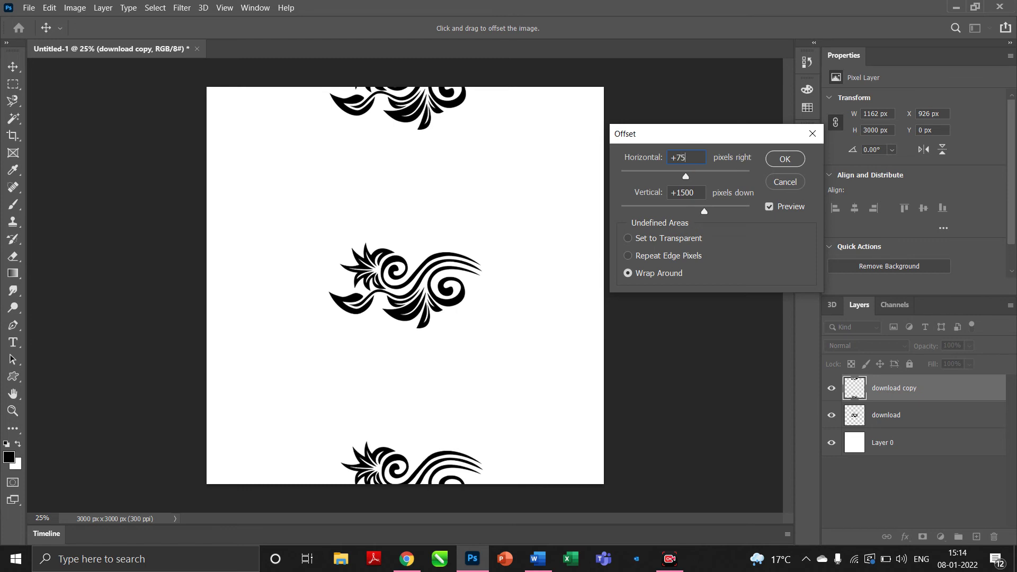
text(0)
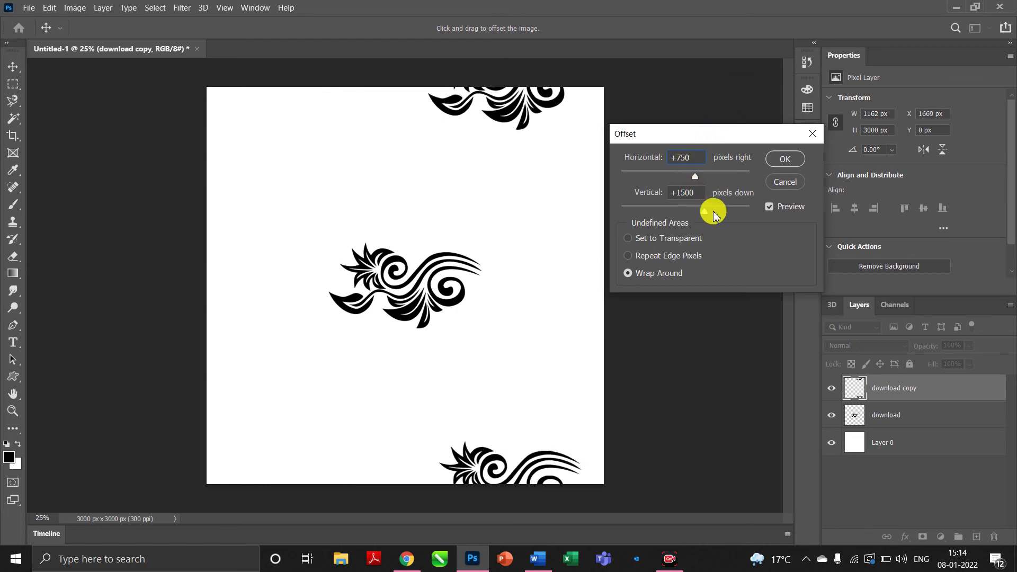
click(795, 161)
click(794, 161)
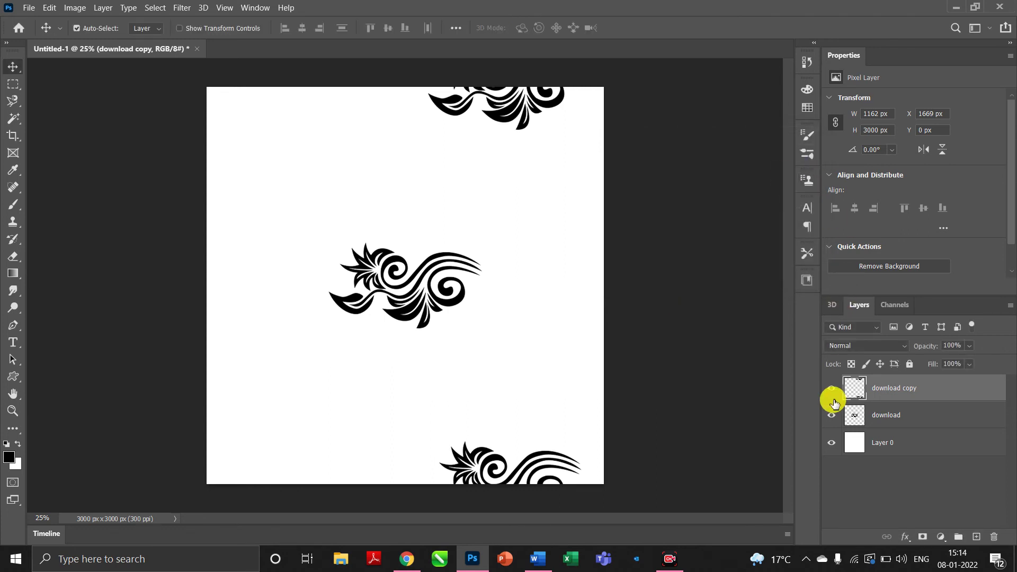
Hide Layer 0 and define the ornament artwork on transparency as a new pattern.
click(831, 443)
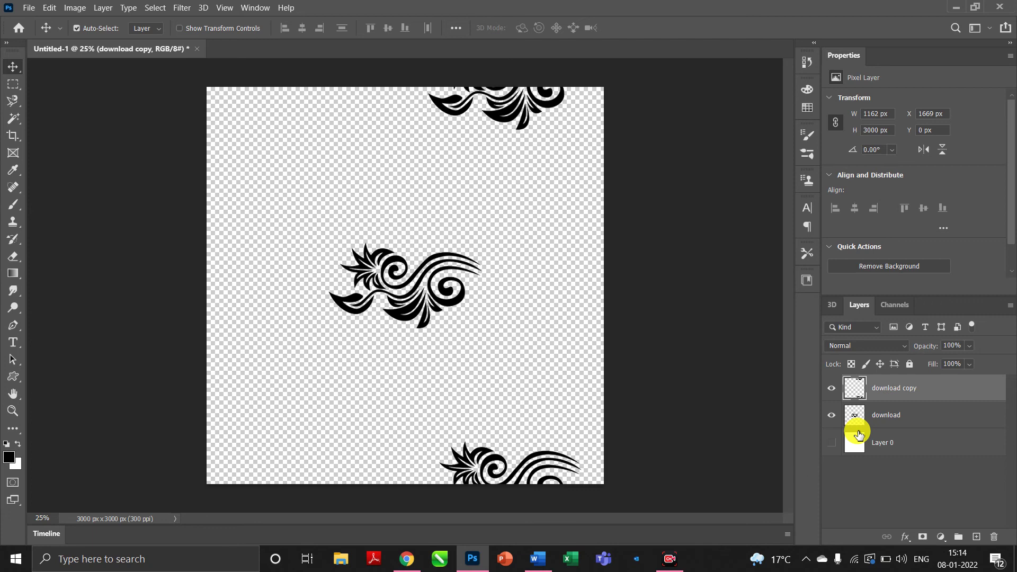
click(49, 9)
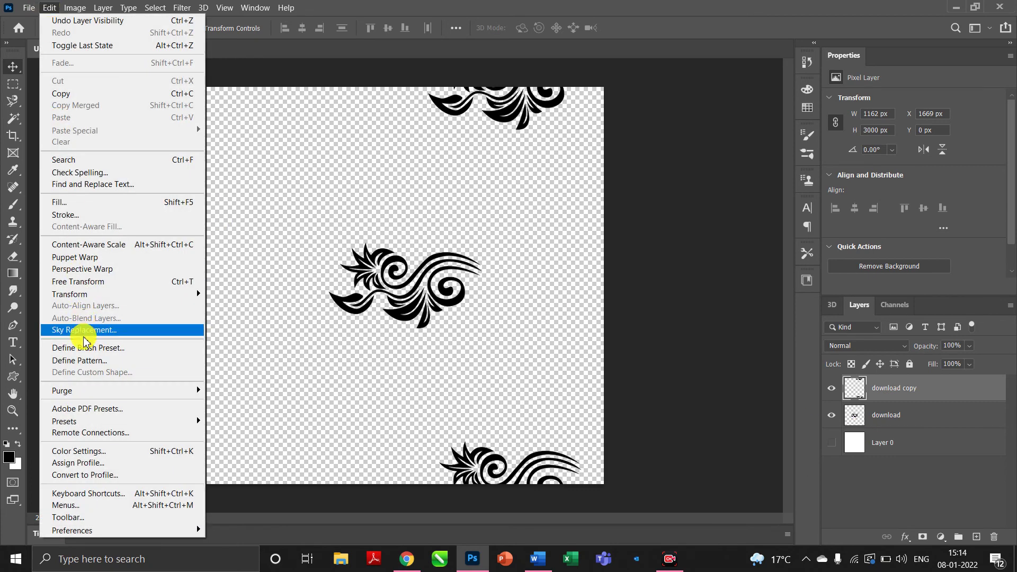
click(84, 360)
click(628, 170)
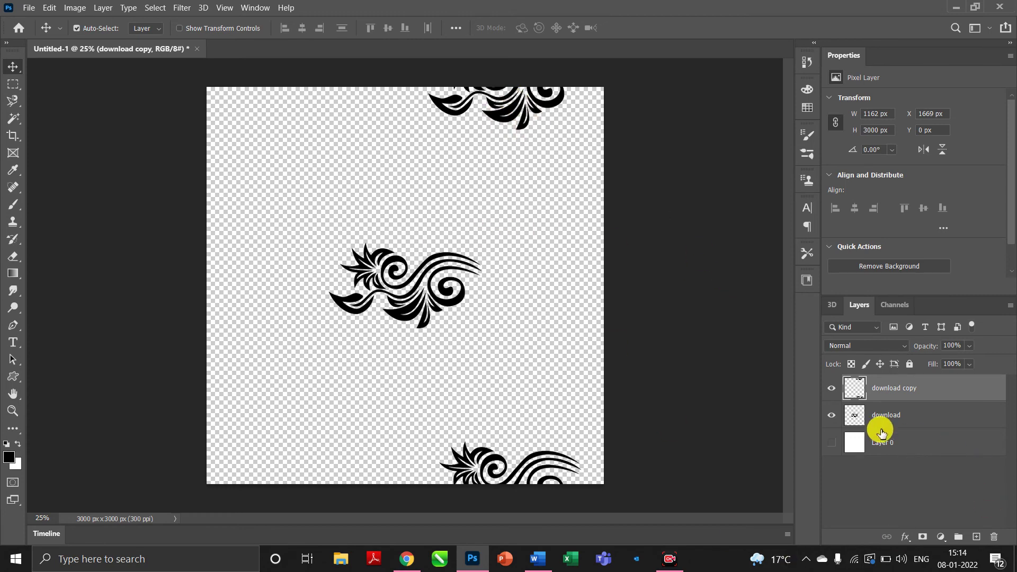
Hide the download and download copy layers and show the white Layer 0.
click(832, 415)
click(830, 389)
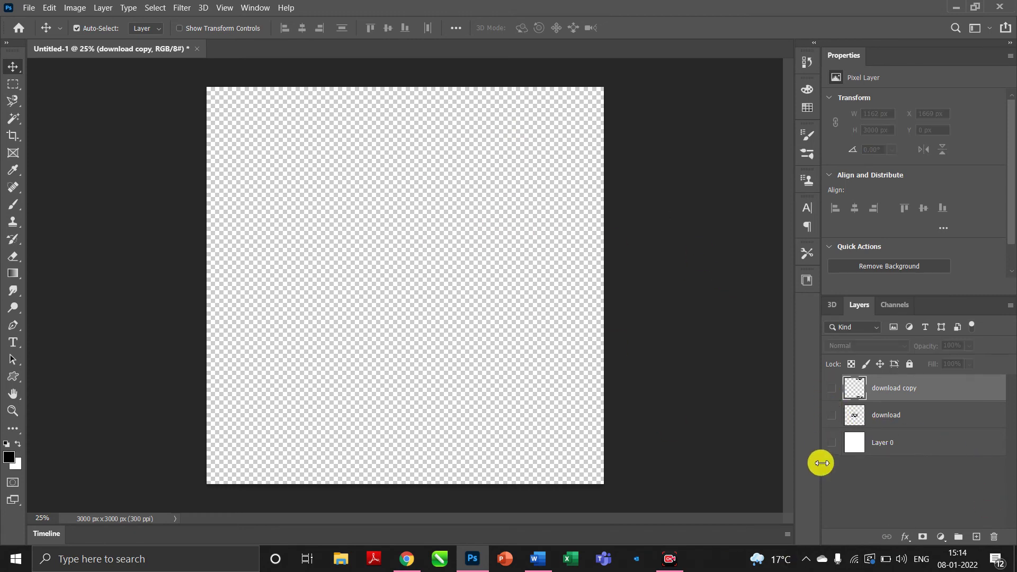
click(832, 443)
Add a pattern fill layer above Layer 0 using the newly defined ornament pattern.
click(908, 444)
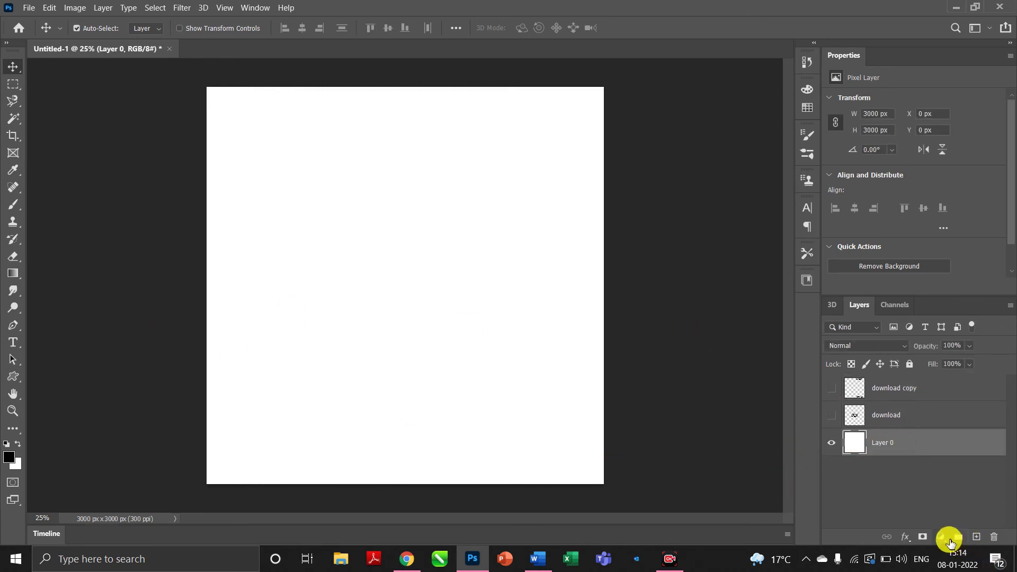
click(948, 540)
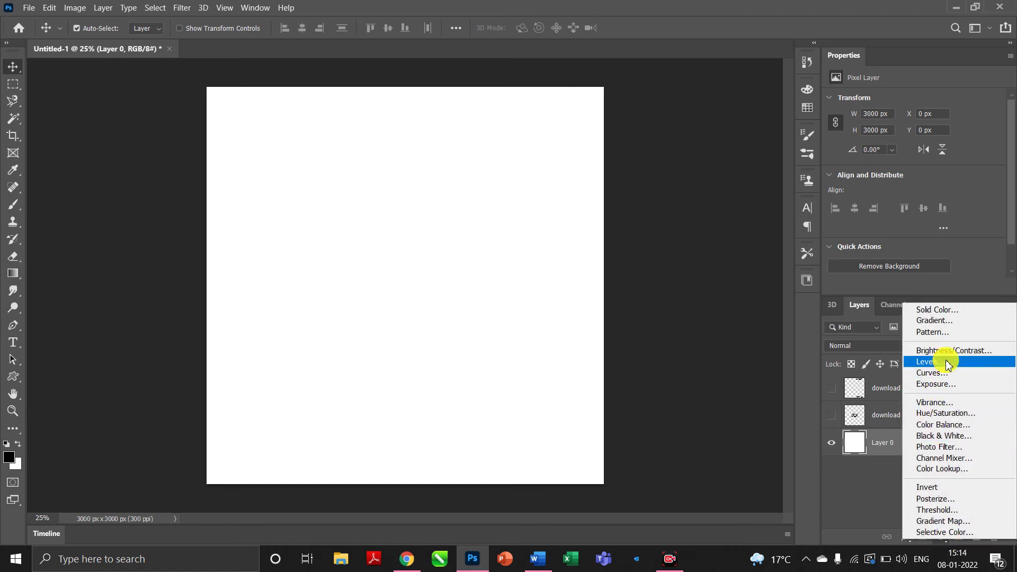
click(955, 336)
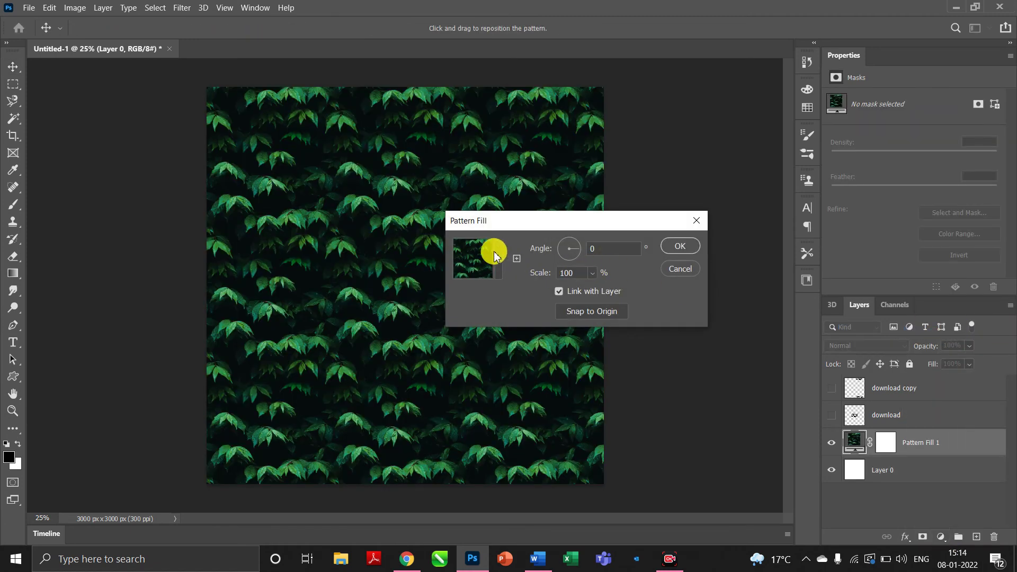
click(498, 253)
scroll(483, 344, down, 1)
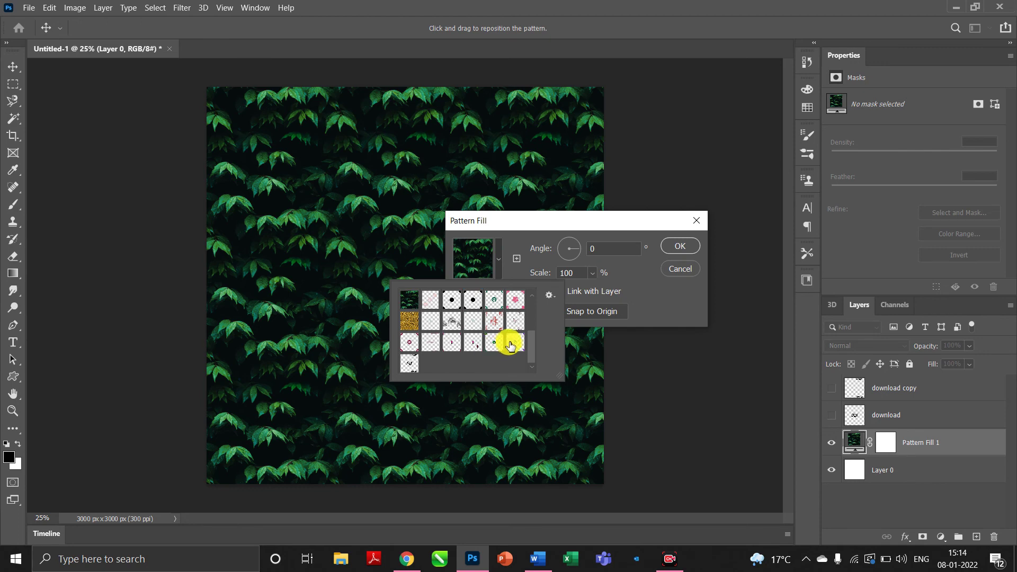
click(409, 363)
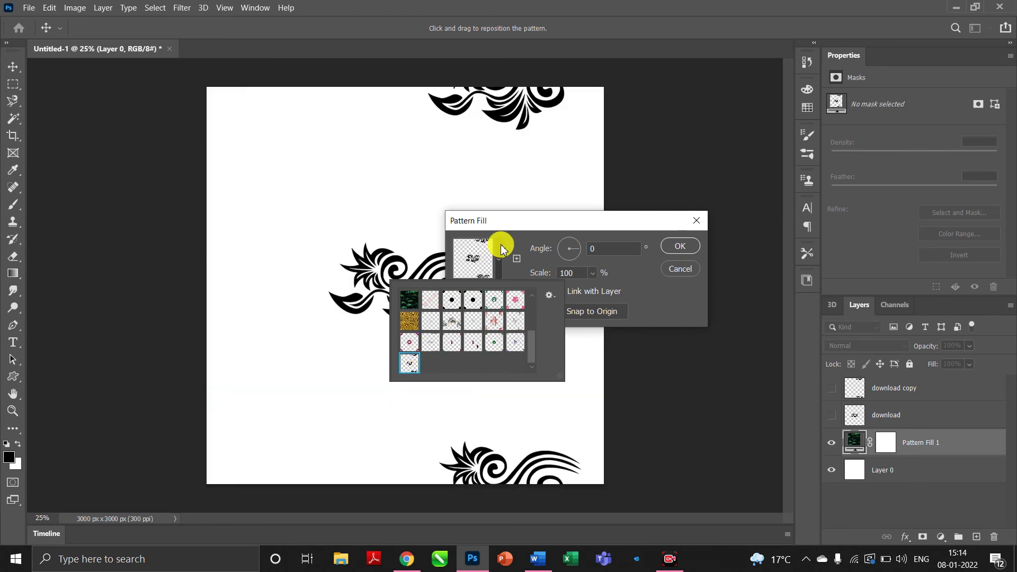
Scale the ornament pattern fill to 17% and shift it slightly so whole ornaments sit along the canvas's upper edge.
click(584, 274)
click(592, 273)
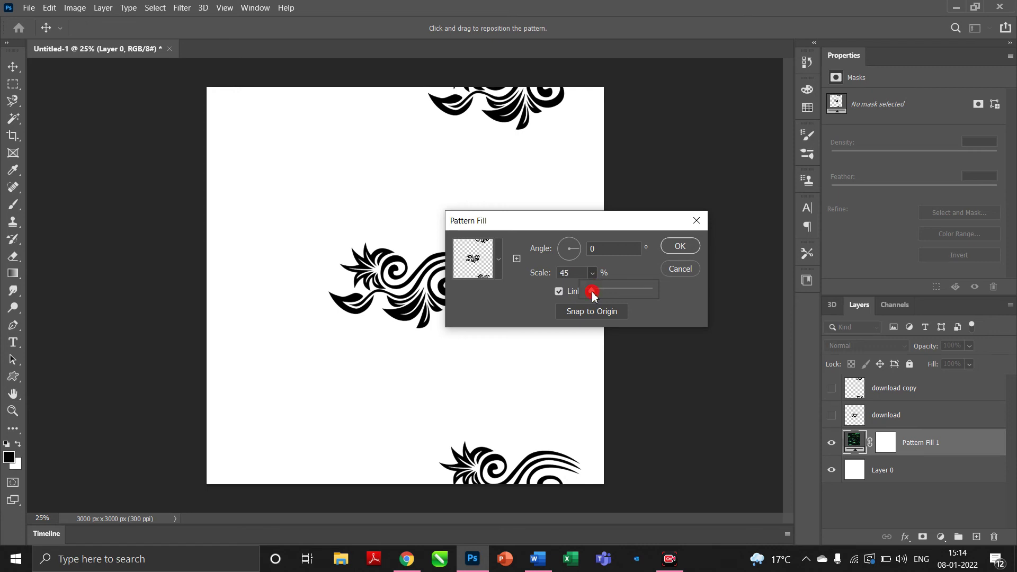
drag(592, 291, 590, 293)
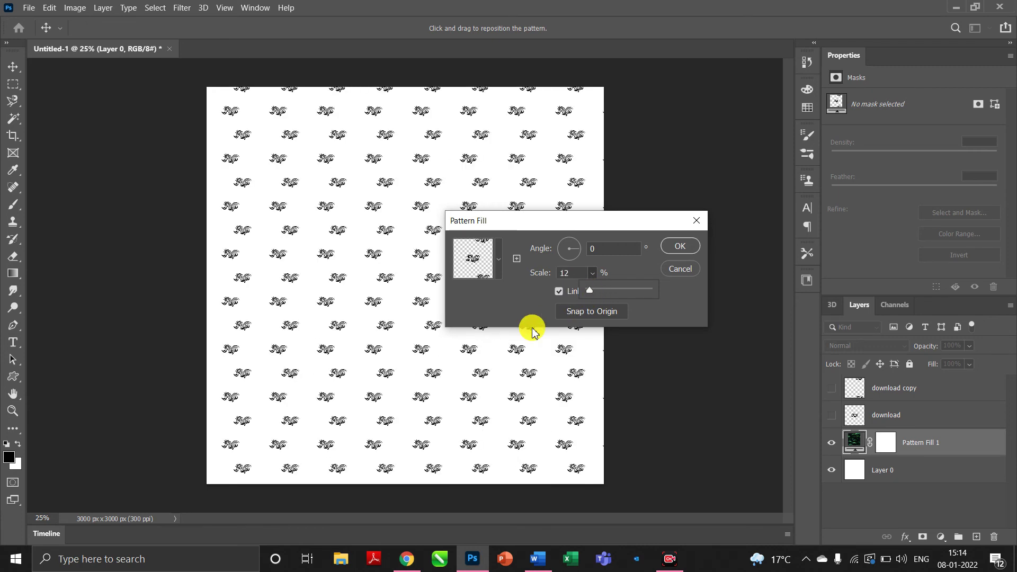
double_click(574, 273)
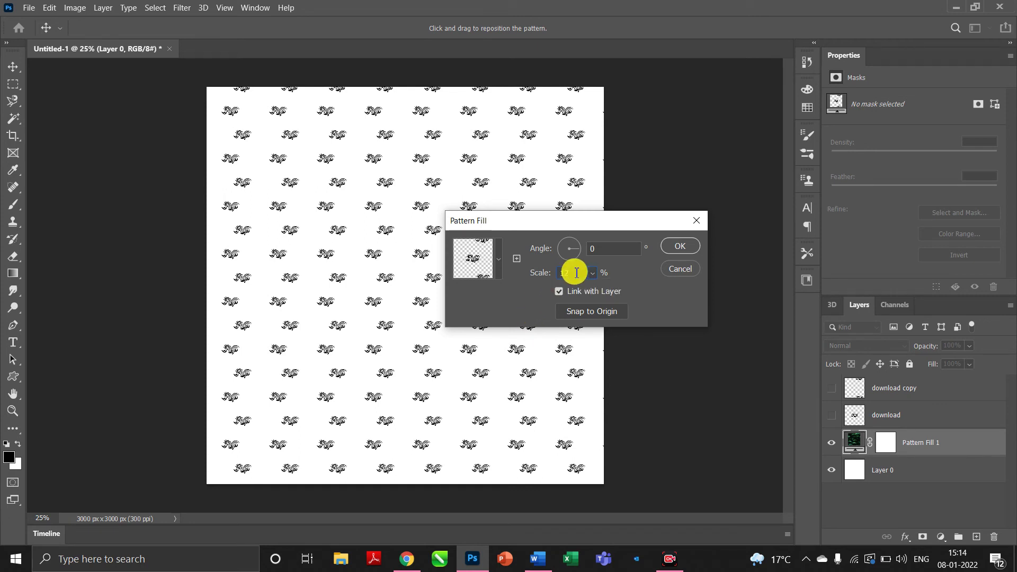
text(15)
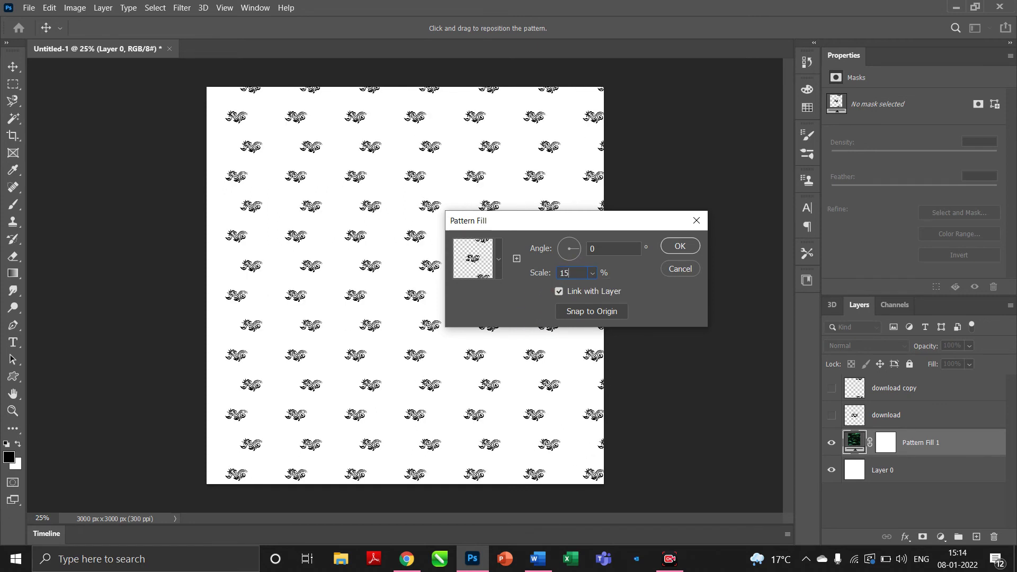
double_click(572, 271)
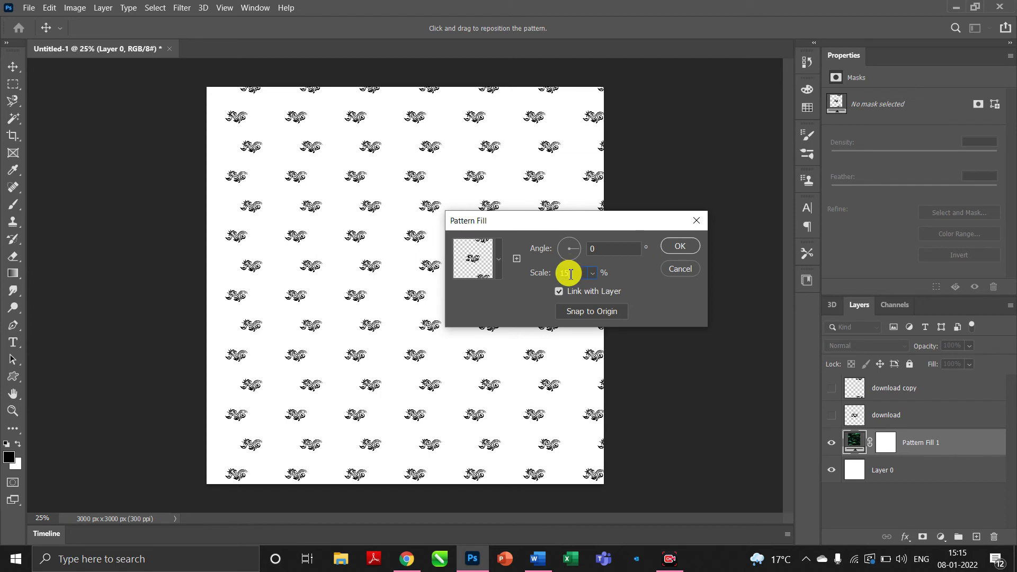
text(17)
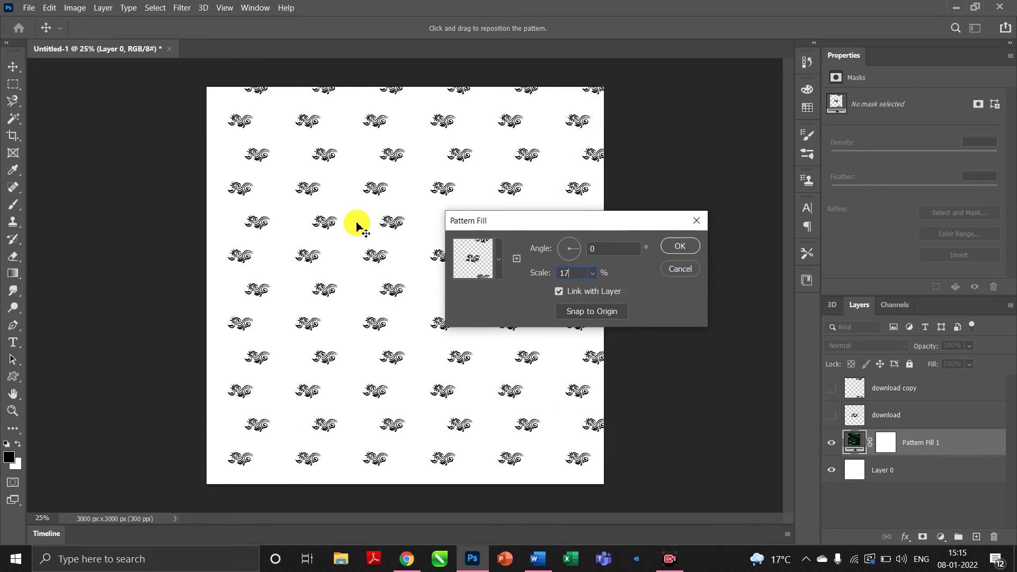
drag(325, 223, 312, 234)
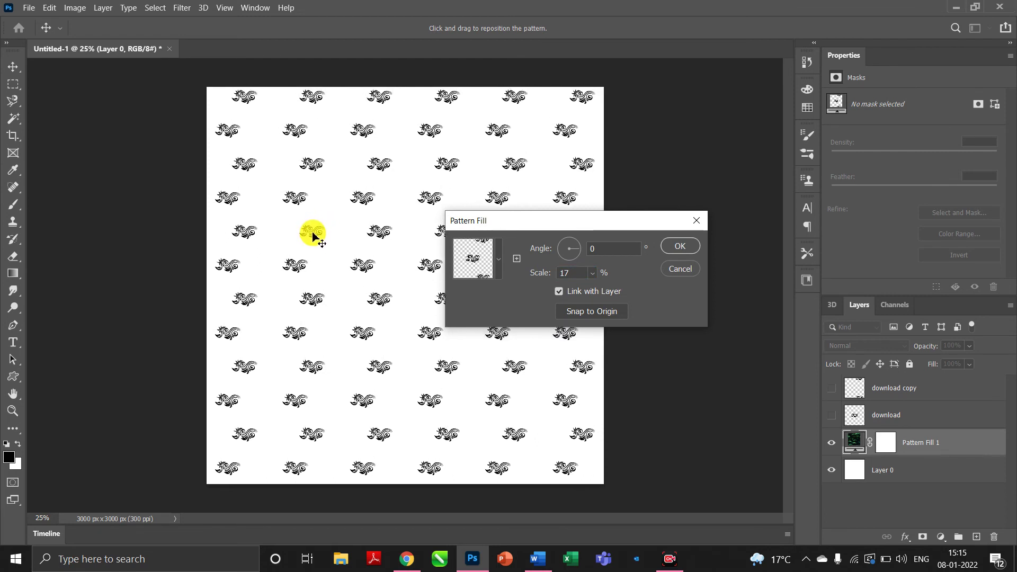
click(679, 246)
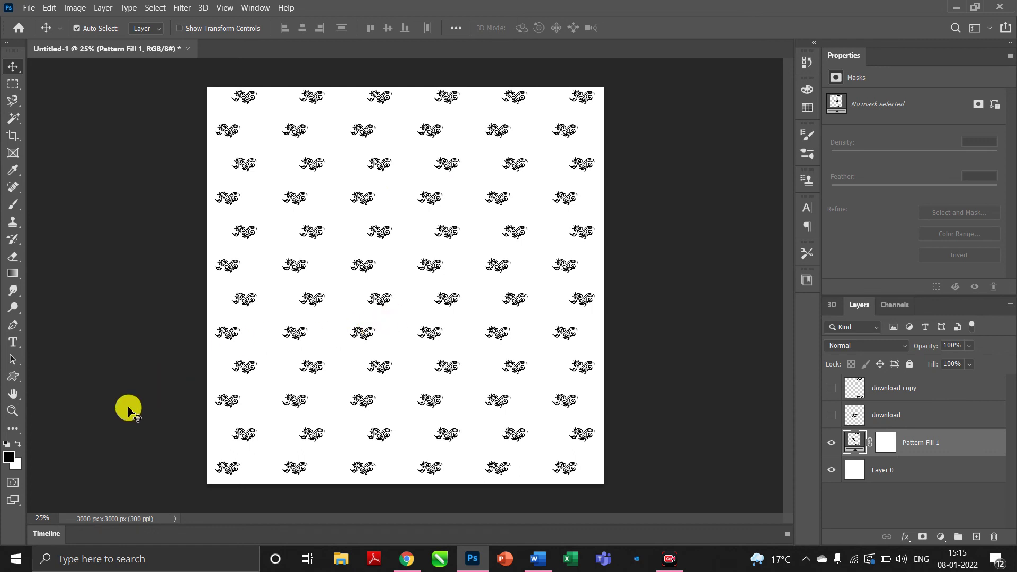
Set the foreground colour to a dark red, about #b00000.
click(9, 456)
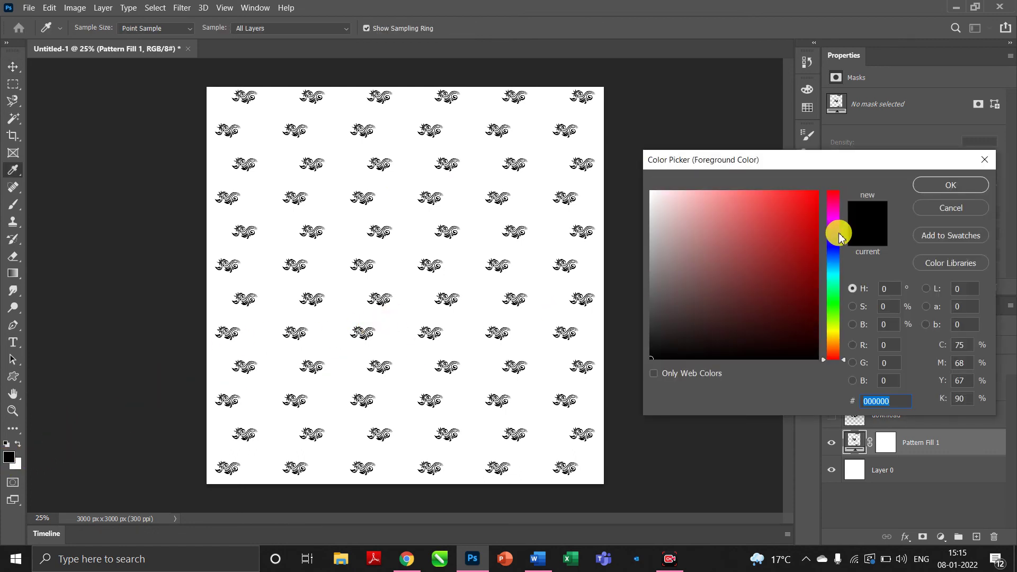
click(819, 254)
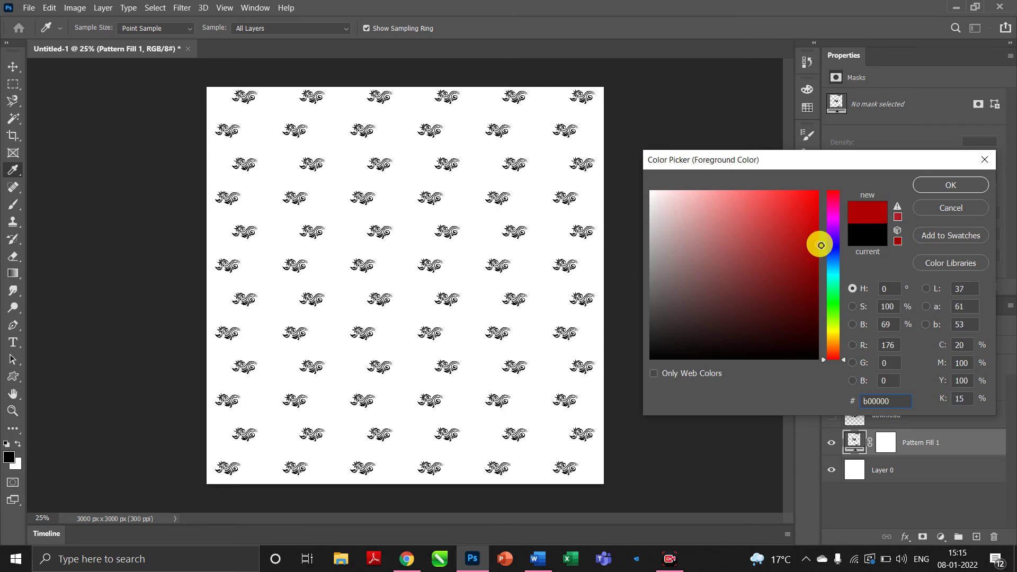
drag(820, 245, 817, 244)
click(960, 186)
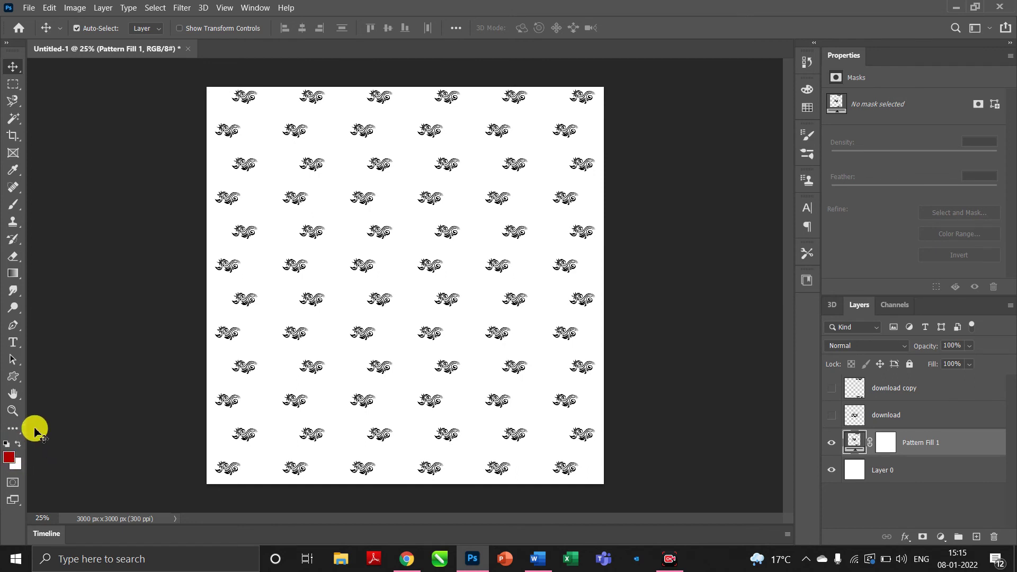
Rasterize the Pattern Fill 1 layer so the Paint Bucket Tool can recolour its ornaments.
key(ctrl+plus)
key(ctrl+plus)
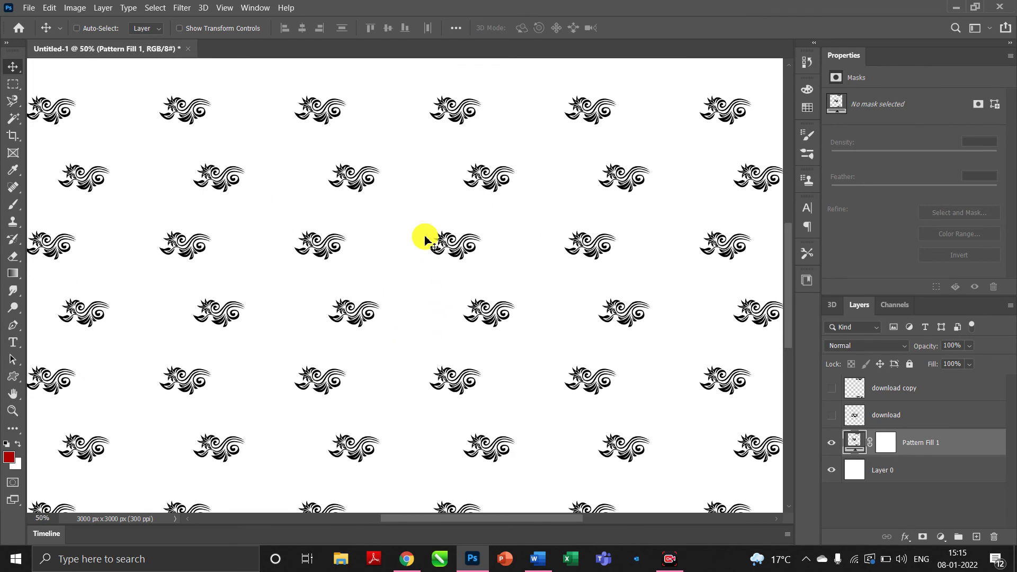
key(ctrl)
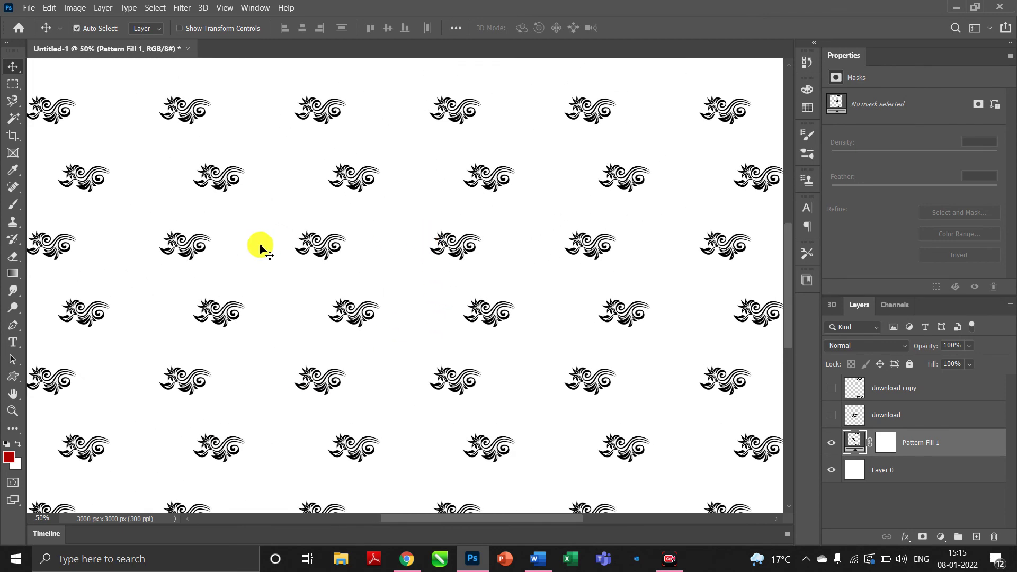
click(12, 279)
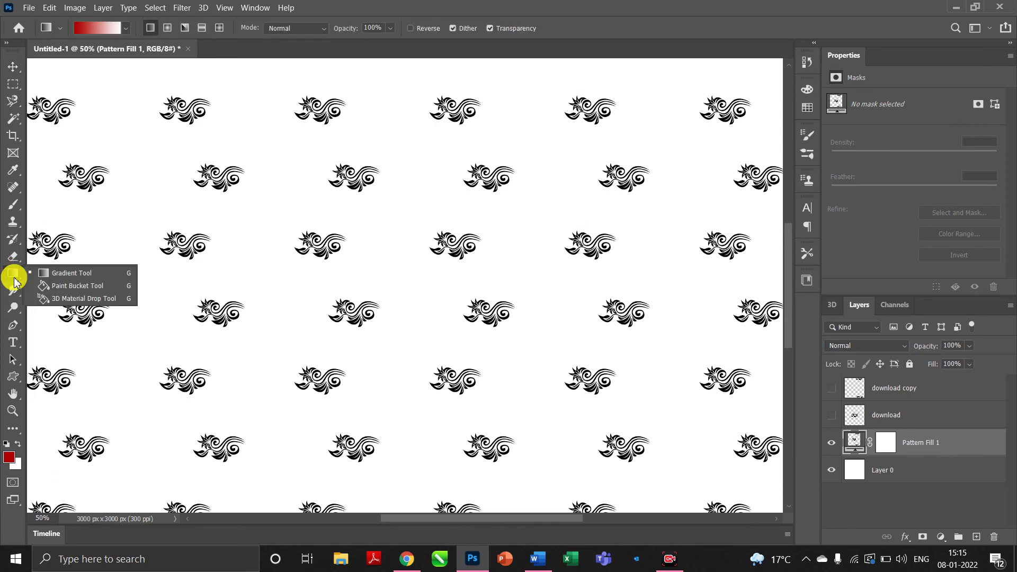
click(55, 288)
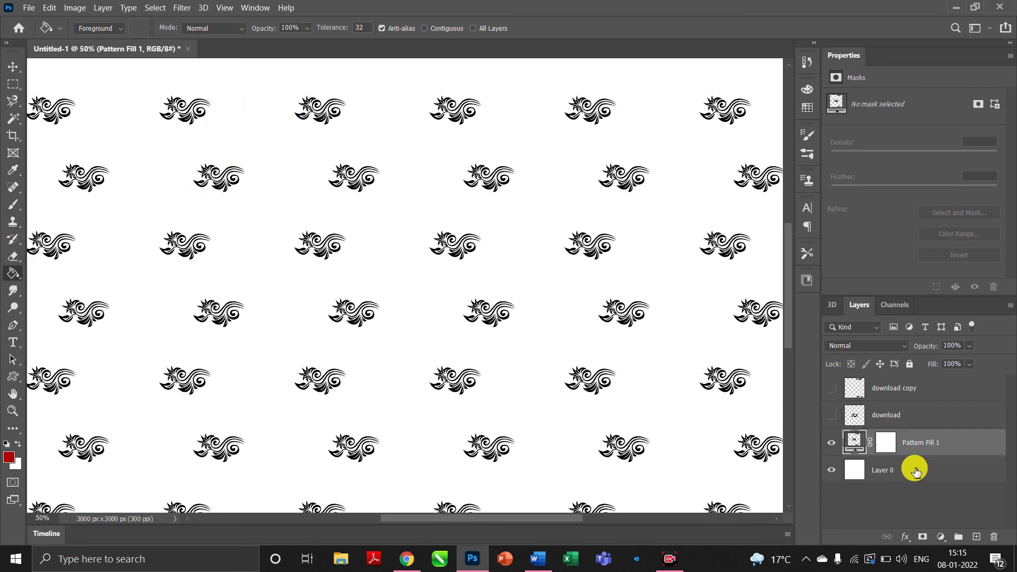
click(499, 281)
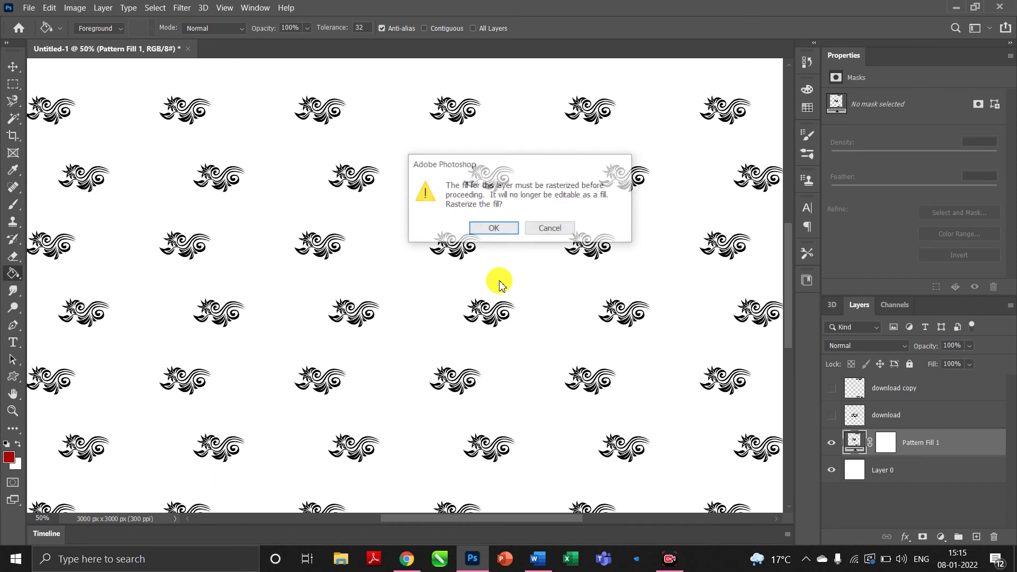
click(501, 232)
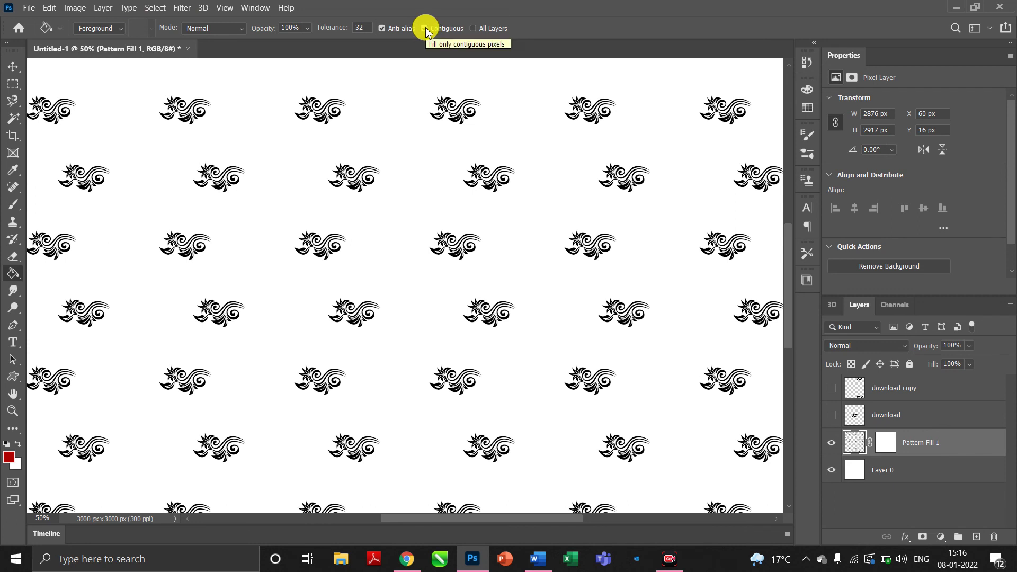
Fill all the black ornaments with the dark red foreground colour using the Paint Bucket Tool with Contiguous off.
click(448, 102)
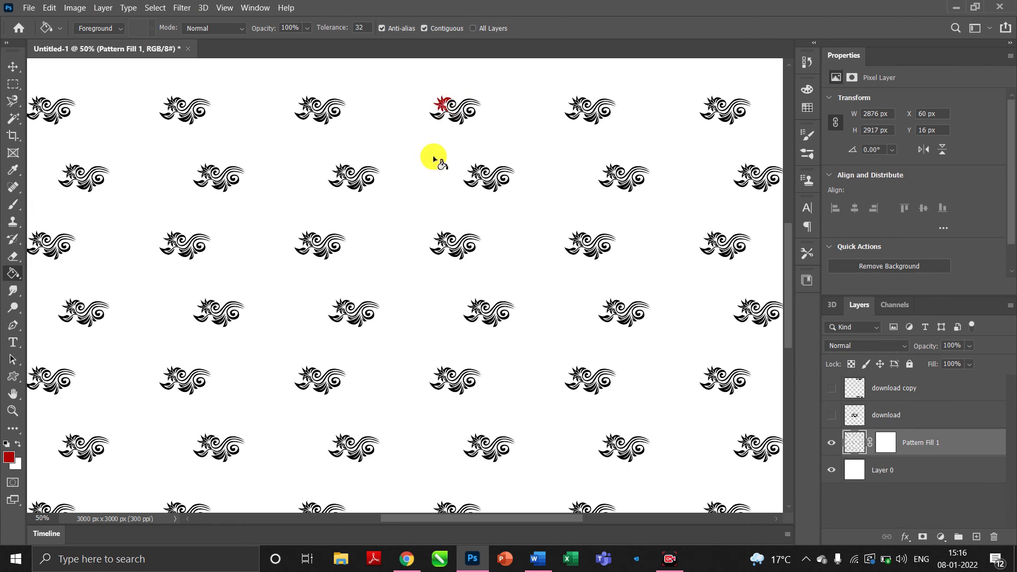
click(424, 28)
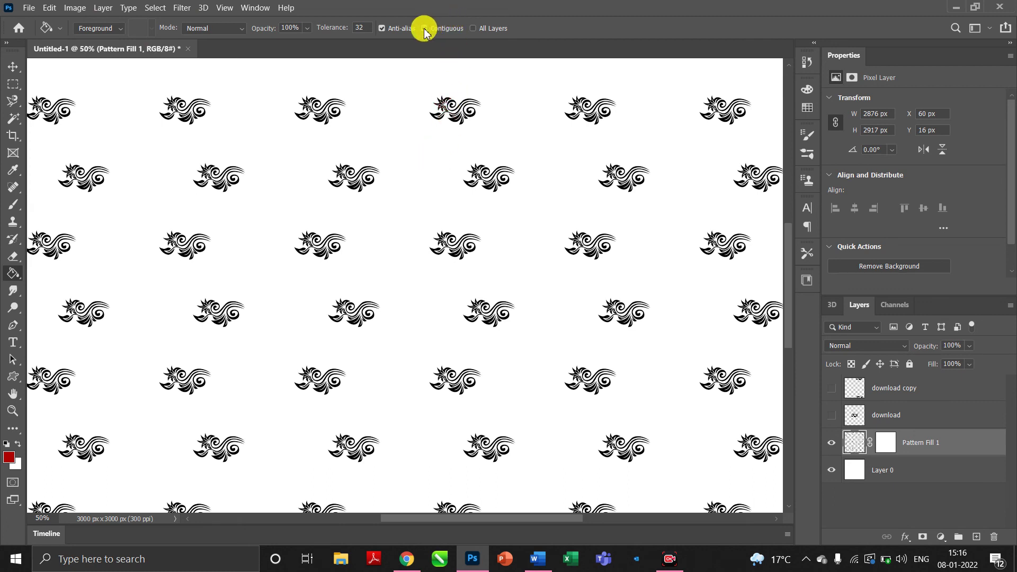
click(441, 104)
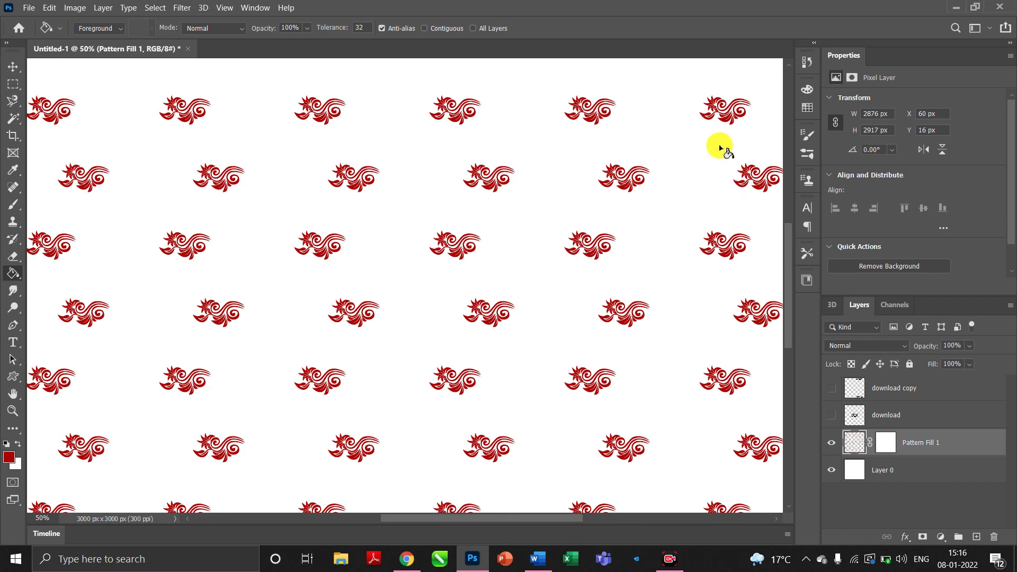
scroll(318, 281, down, 3)
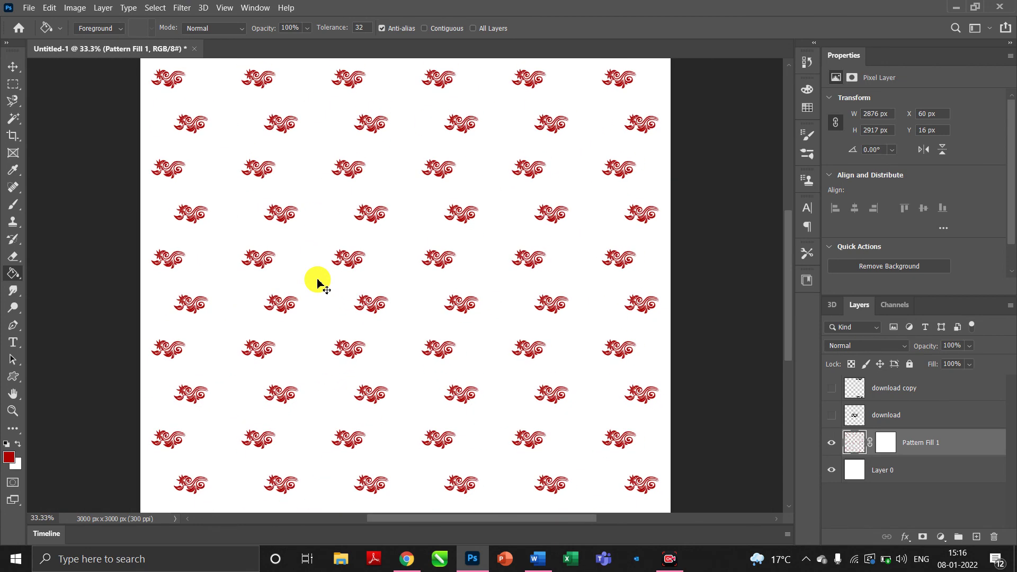
click(12, 67)
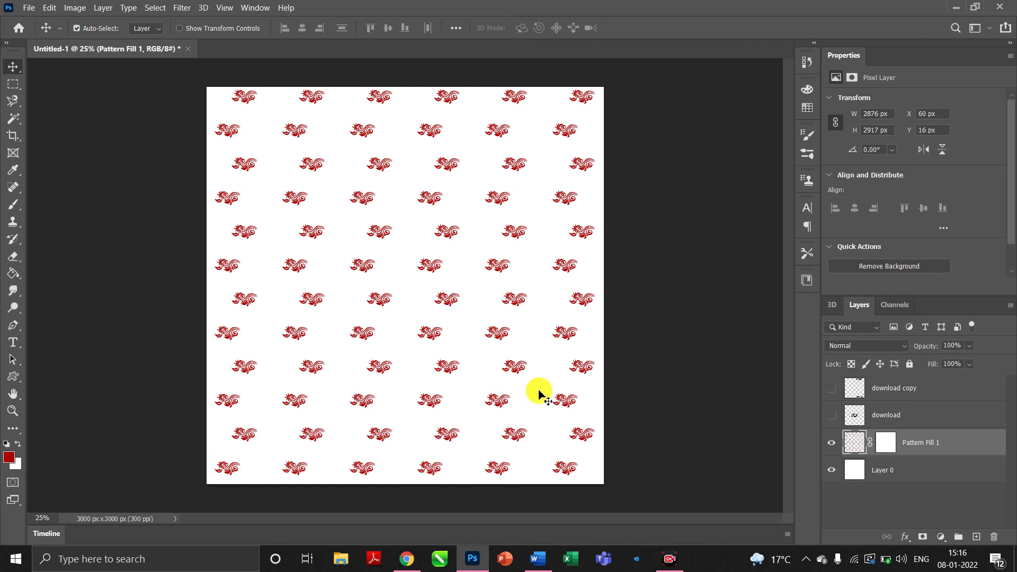
click(857, 442)
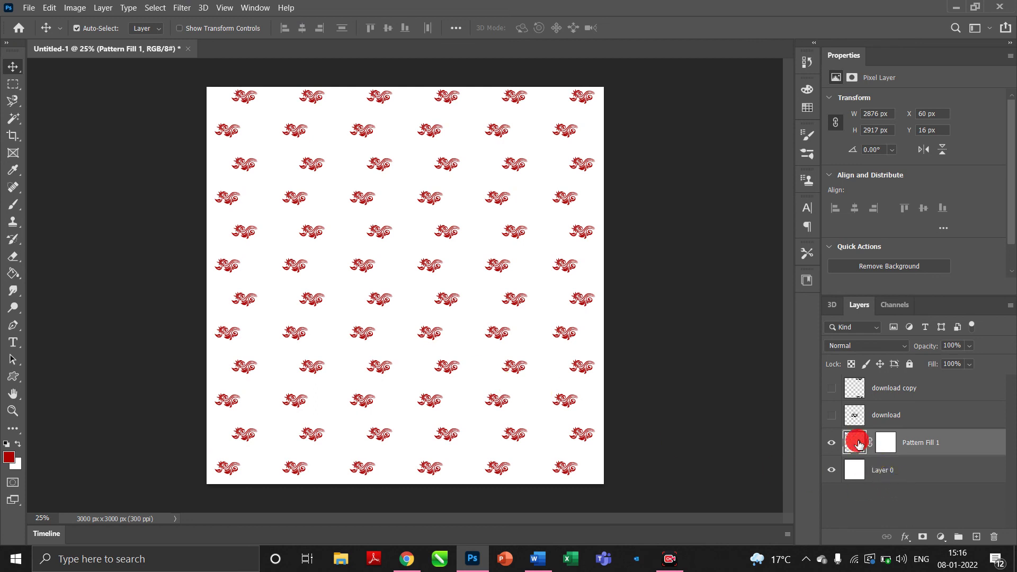
double_click(856, 442)
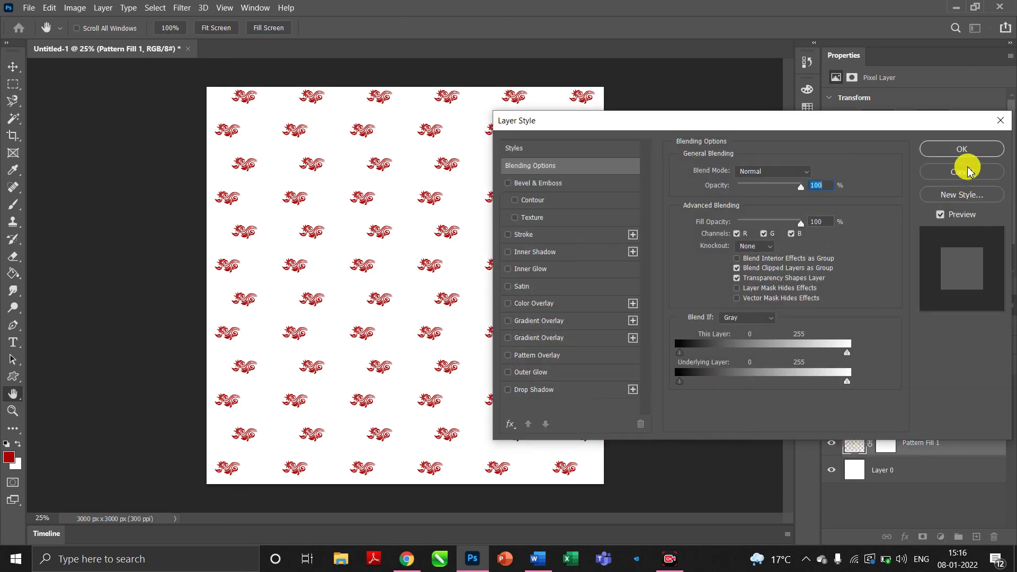
click(956, 154)
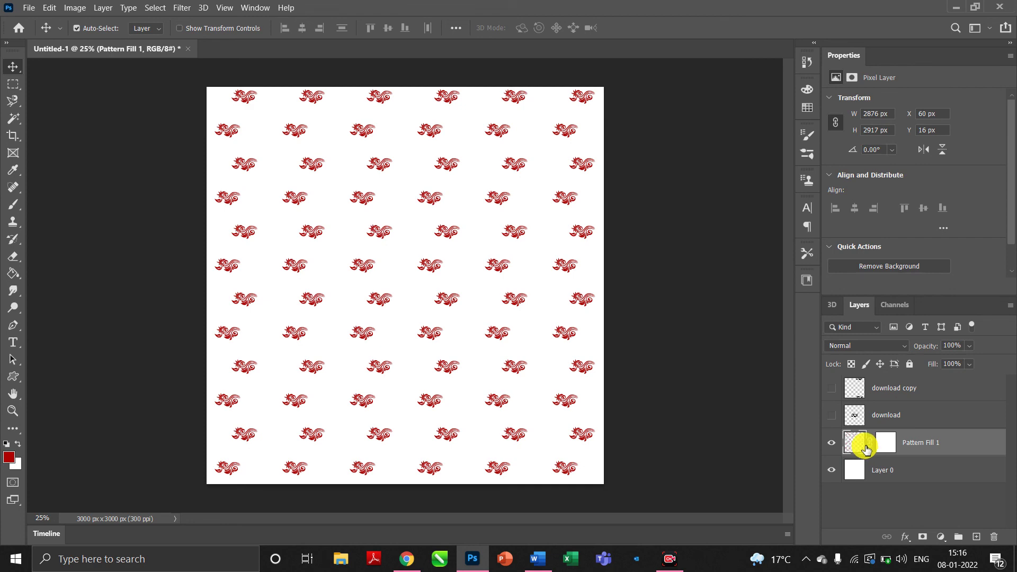
double_click(857, 448)
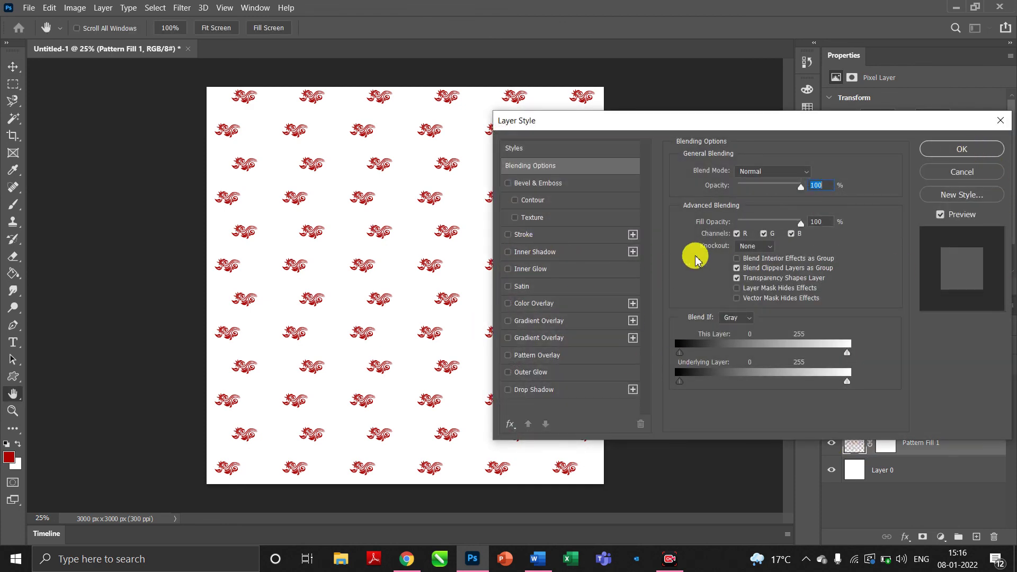
click(999, 119)
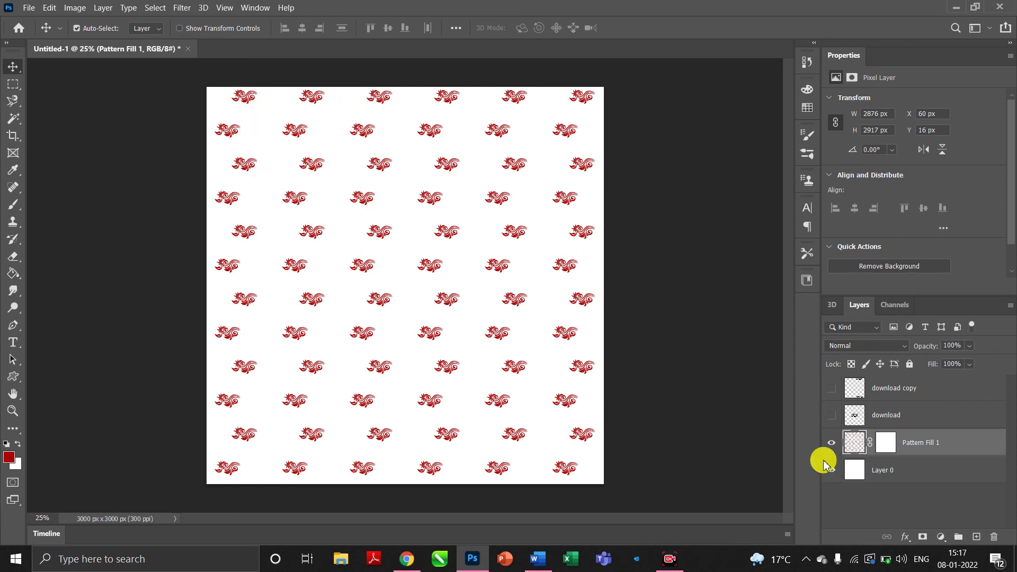
Fill Layer 0 behind the red ornaments with a pale lavender background colour, #ece6ff.
click(910, 467)
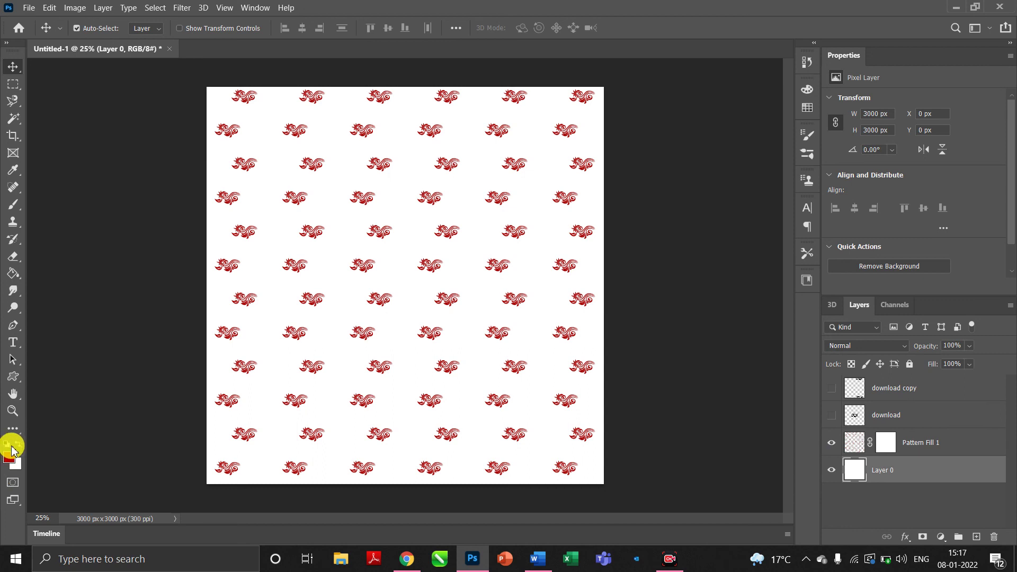
click(16, 466)
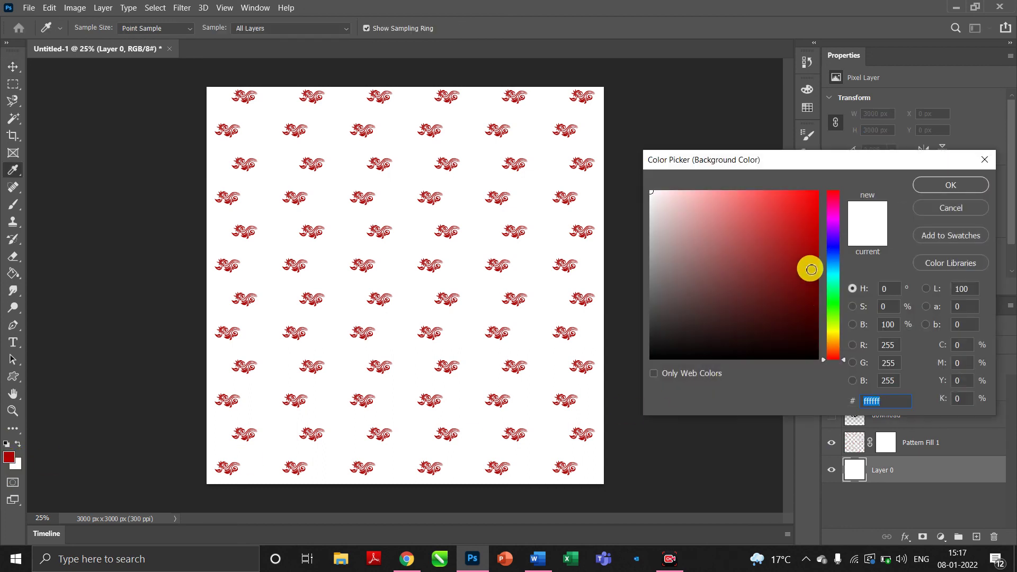
drag(833, 250, 833, 241)
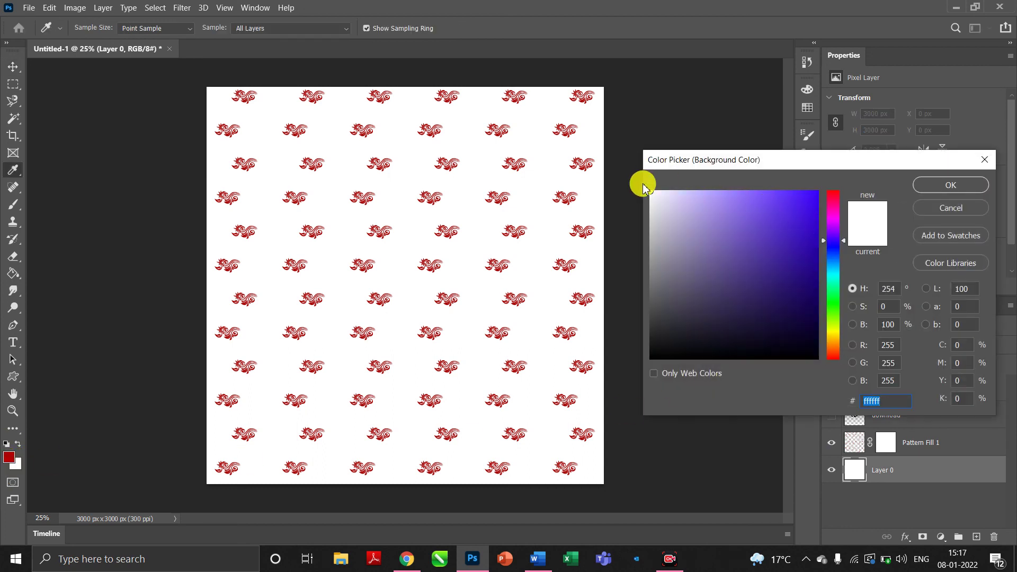
click(666, 191)
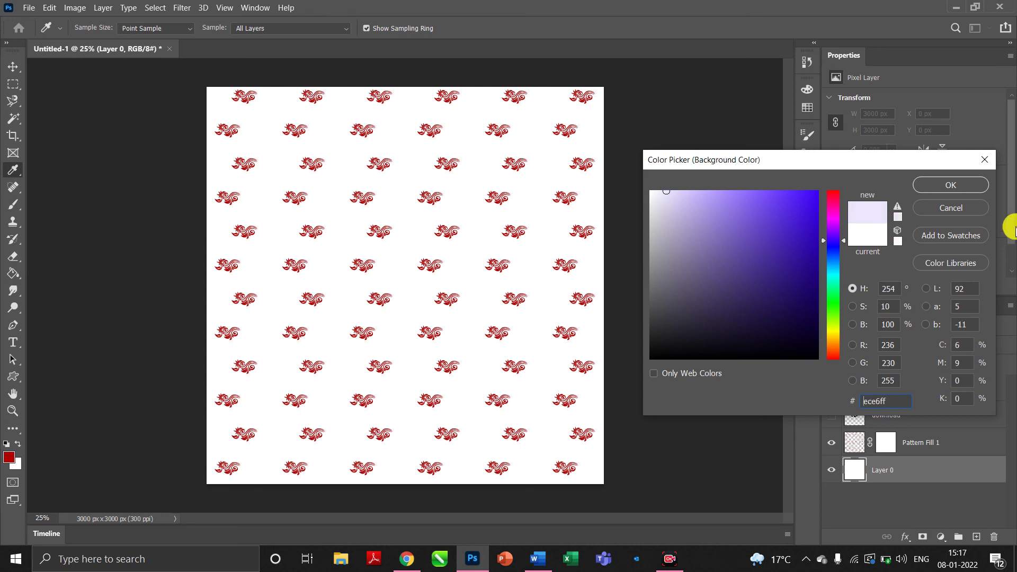
click(963, 183)
key(ctrl+BackSpace)
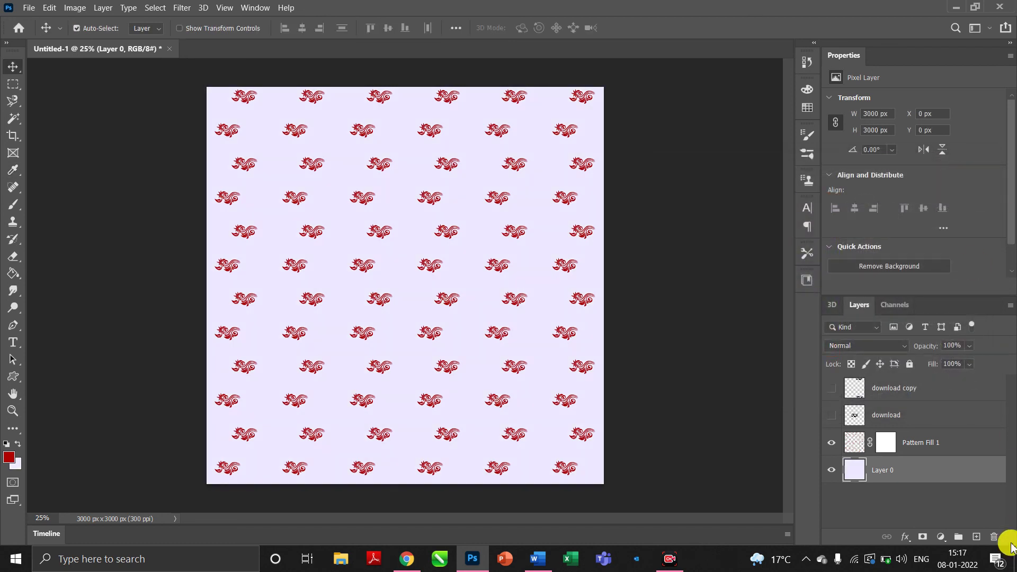
Change the background colour to pale yellow, #feffe6, and fill Layer 0 with it.
click(18, 466)
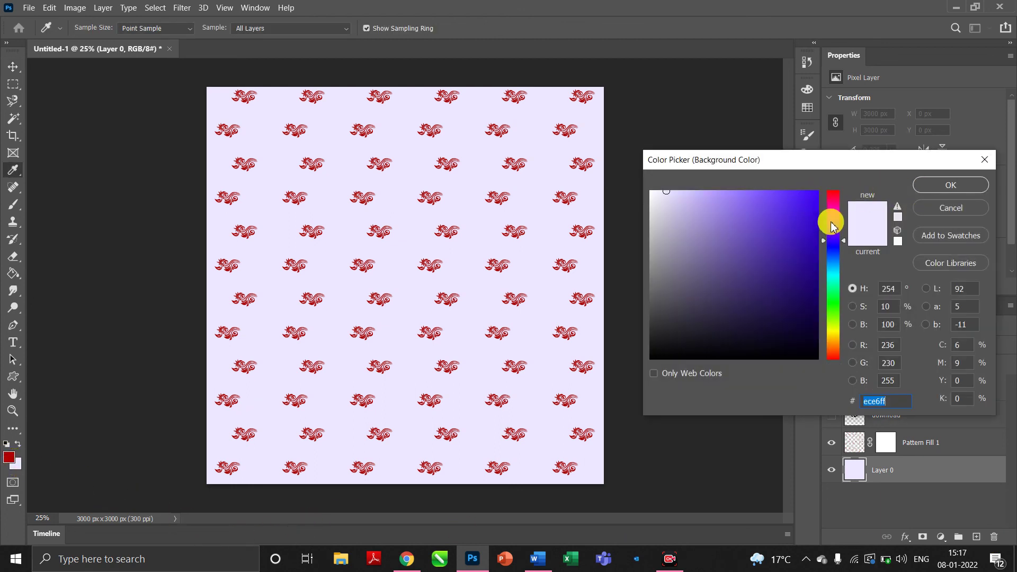
click(834, 331)
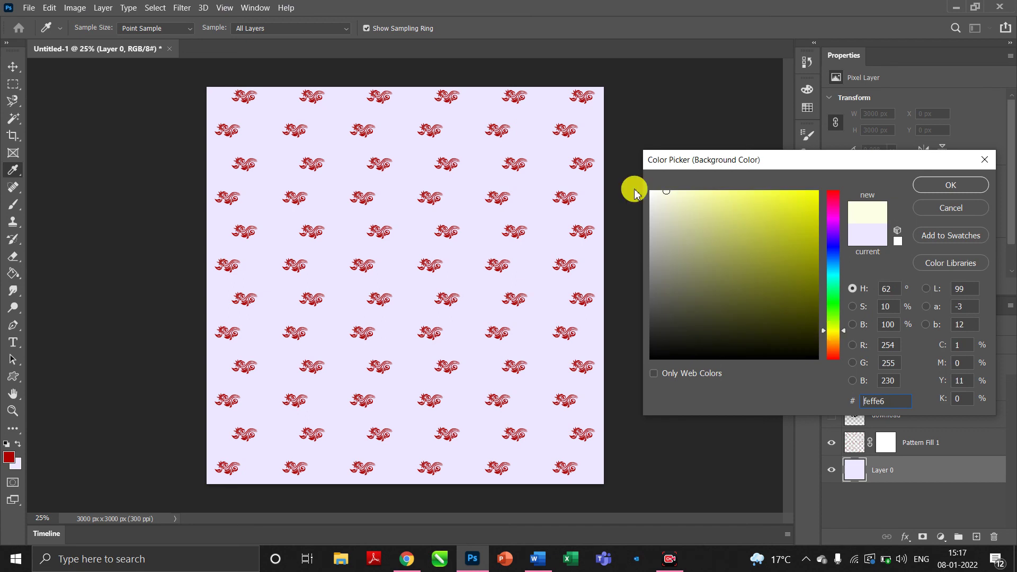
click(960, 191)
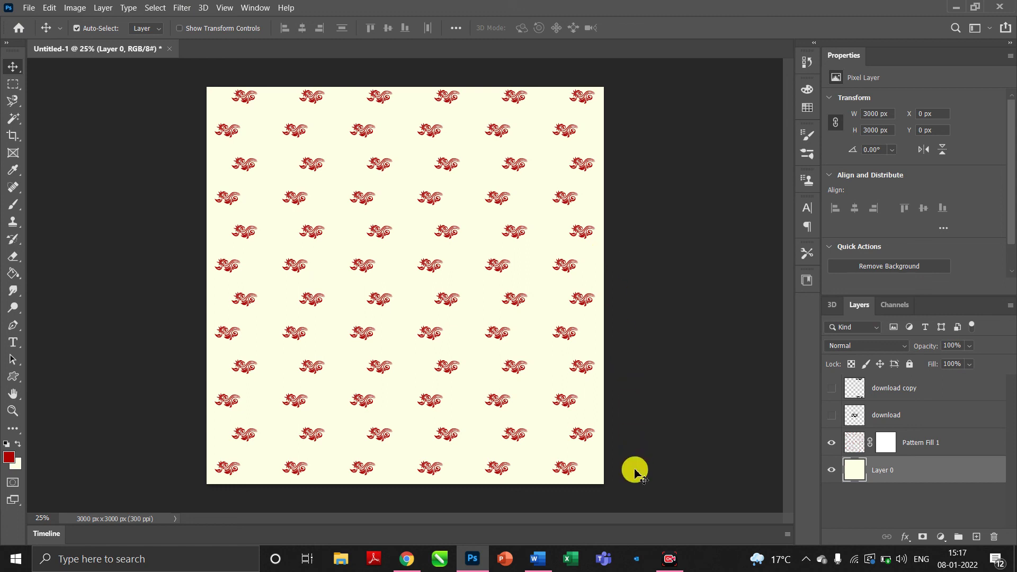
mouse_move(656, 552)
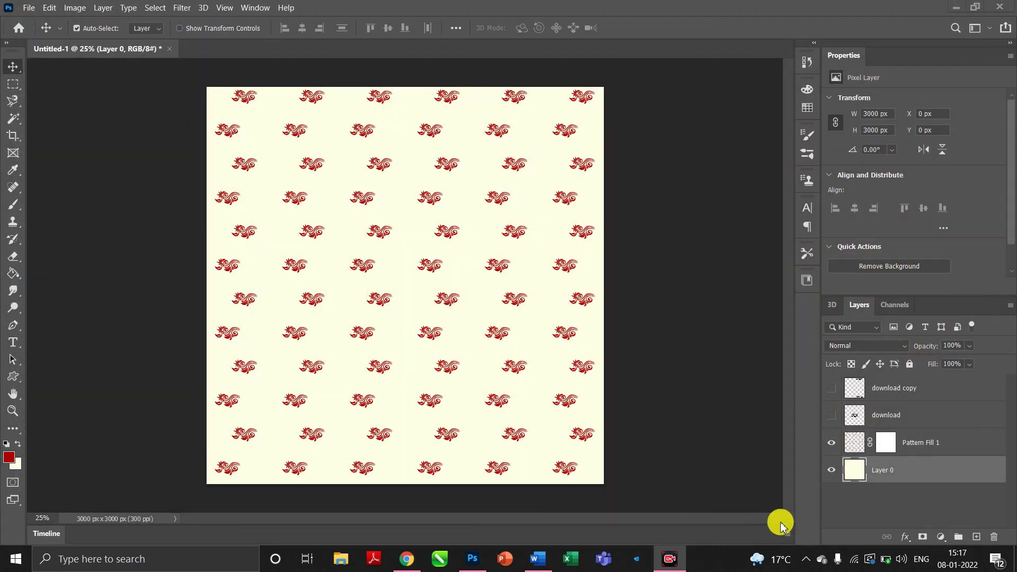